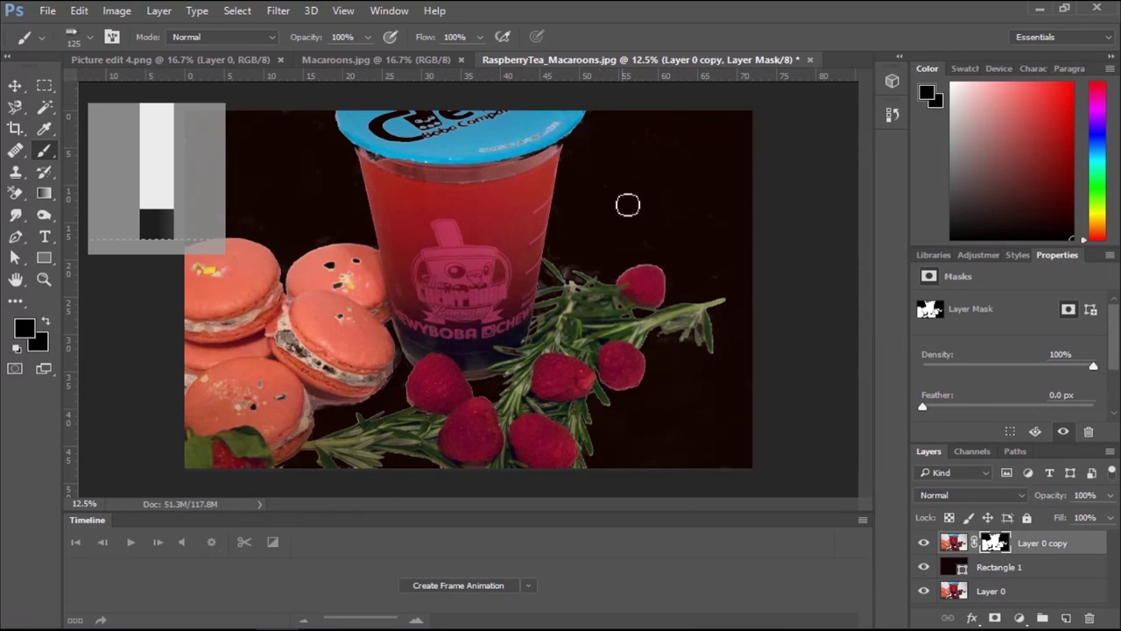
# Mask out leftover background around the rosemary on Layer 0 copy, and hide Rectangle 1 and Layer 0
pyautogui.moveTo(548, 271); pyautogui.dragTo(566, 292)
pyautogui.click(581, 283)
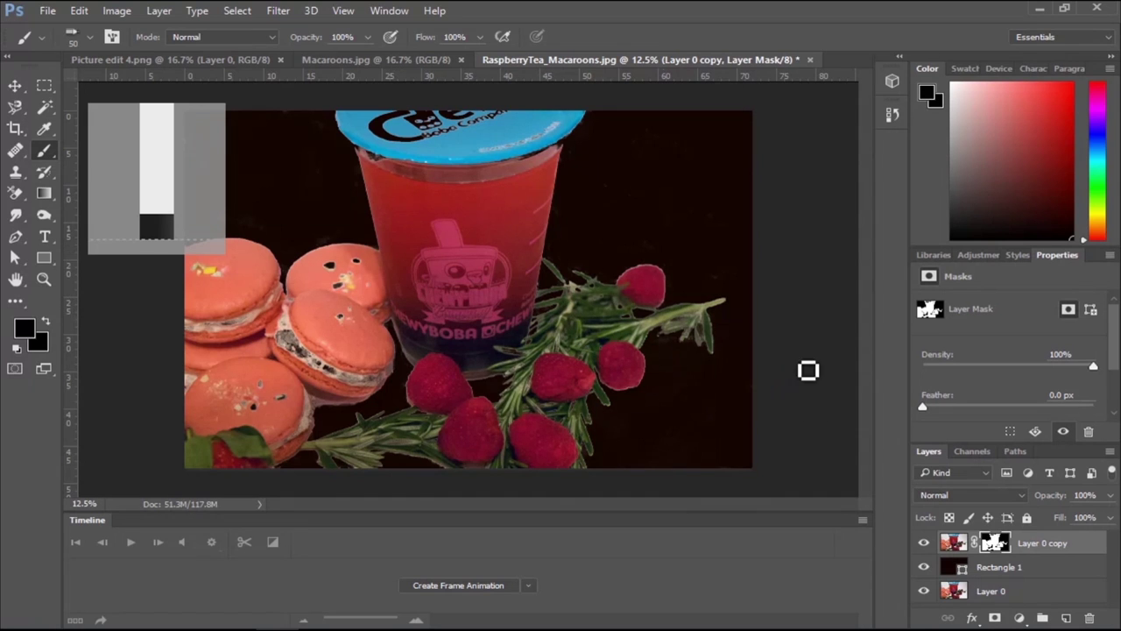
pyautogui.click(923, 566)
pyautogui.click(923, 591)
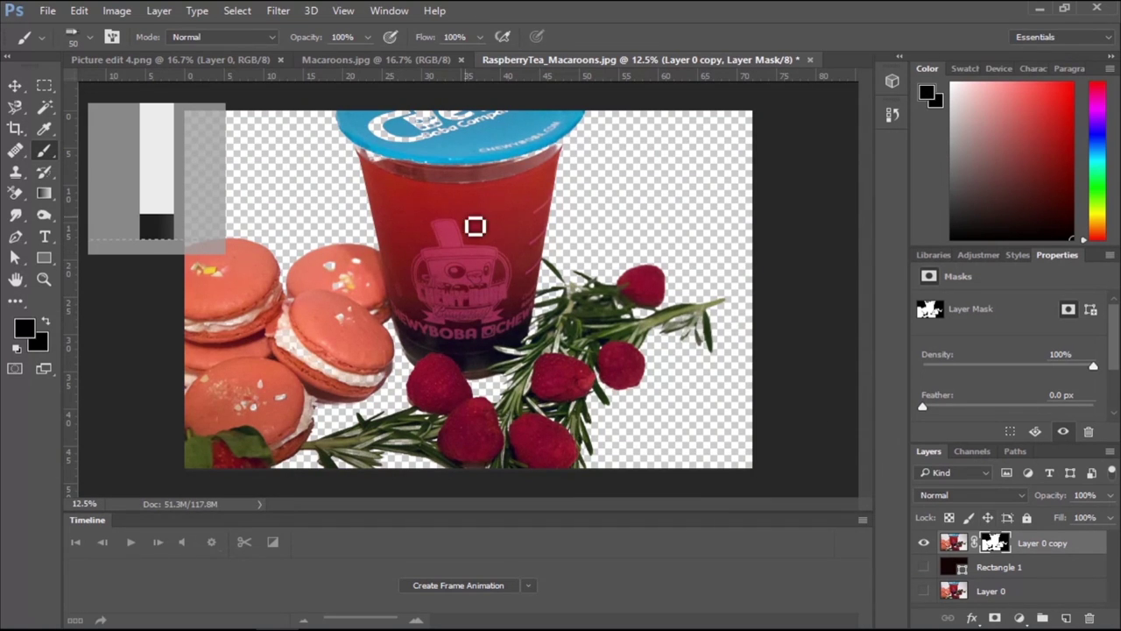
# On Layer 0, select the white logo and text lettering on the blue lid with the Magic Wand
pyautogui.click(923, 591)
pyautogui.click(991, 591)
pyautogui.press('l')
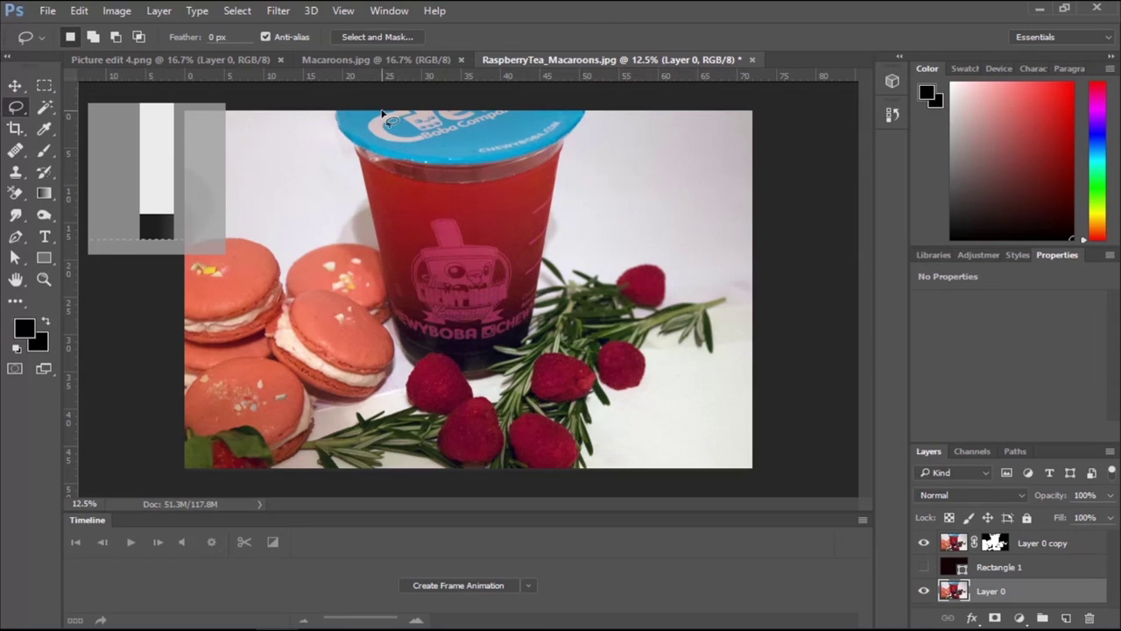
pyautogui.press('w')
pyautogui.hotkey('ctrl', '+')
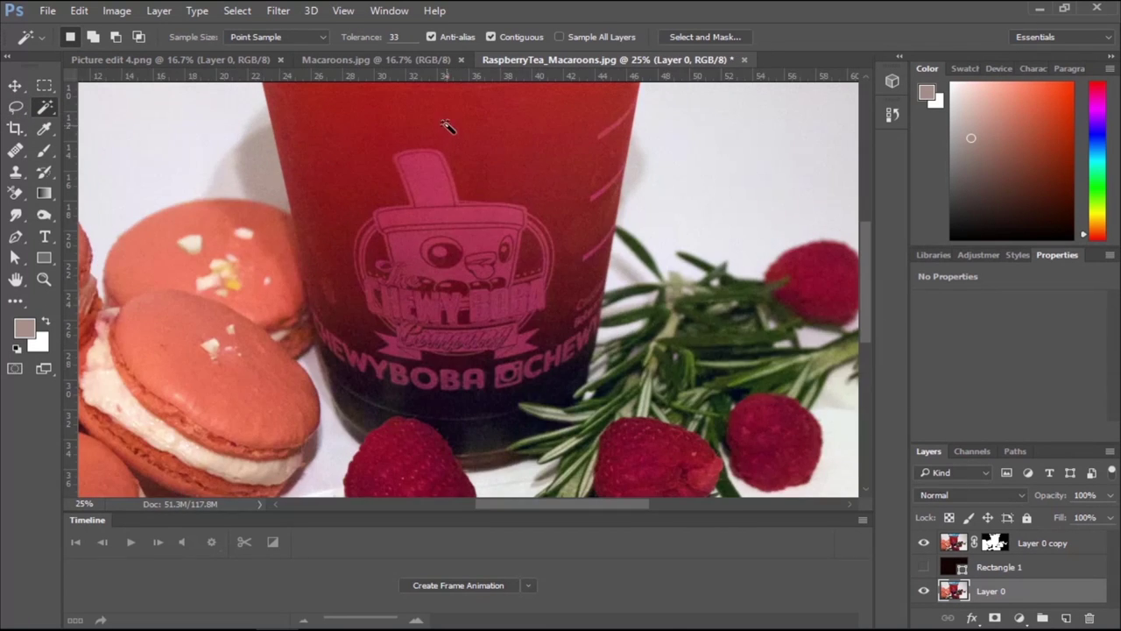
pyautogui.scroll(3, 485, 237)
pyautogui.keyDown('shift'); pyautogui.click(383, 197); pyautogui.keyUp('shift')
pyautogui.keyDown('shift'); pyautogui.click(441, 194); pyautogui.keyUp('shift')
pyautogui.hotkey('ctrl', '+')
pyautogui.hotkey('ctrl', '+')
pyautogui.scroll(3, 307, 282)
pyautogui.keyDown('shift'); pyautogui.click(267, 264); pyautogui.keyUp('shift')
pyautogui.keyDown('shift'); pyautogui.click(338, 251); pyautogui.keyUp('shift')
pyautogui.keyDown('shift'); pyautogui.click(307, 321); pyautogui.keyUp('shift')
pyautogui.keyDown('shift'); pyautogui.click(338, 320); pyautogui.keyUp('shift')
pyautogui.keyDown('shift'); pyautogui.click(382, 305); pyautogui.keyUp('shift')
pyautogui.keyDown('shift'); pyautogui.click(447, 277); pyautogui.keyUp('shift')
pyautogui.keyDown('shift'); pyautogui.click(526, 255); pyautogui.keyUp('shift')
pyautogui.keyDown('shift'); pyautogui.click(595, 236); pyautogui.keyUp('shift')
pyautogui.keyDown('shift'); pyautogui.click(533, 386); pyautogui.keyUp('shift')
pyautogui.keyDown('shift'); pyautogui.click(654, 360); pyautogui.keyUp('shift')
pyautogui.keyDown('shift'); pyautogui.click(810, 289); pyautogui.keyUp('shift')
pyautogui.scroll(-5, 625, 467)
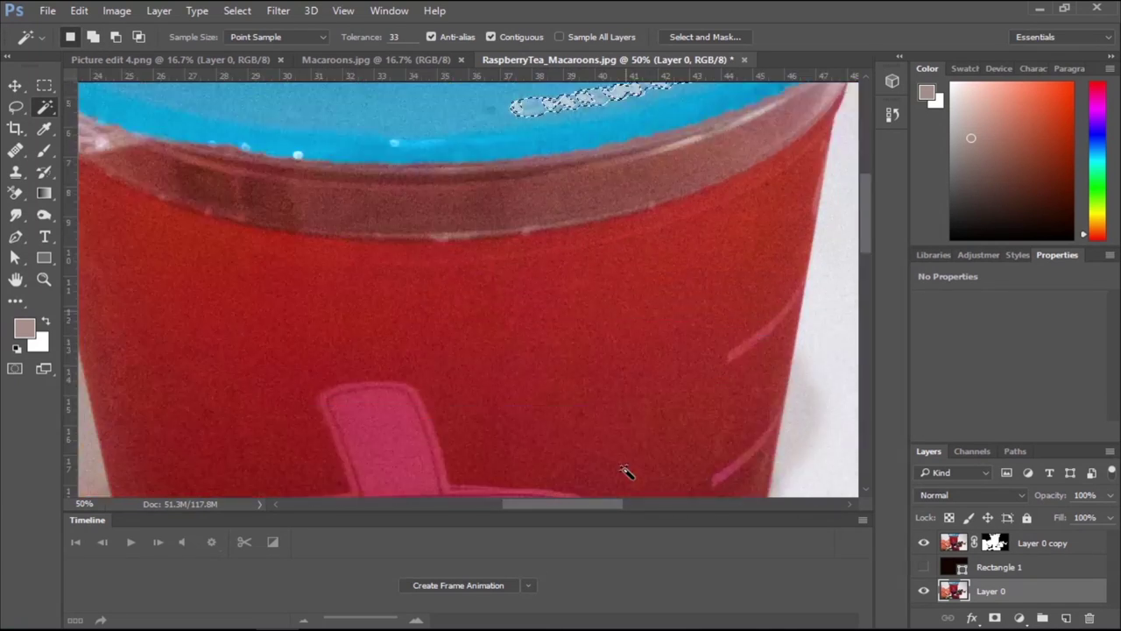
# Duplicate Layer 0 as Layer 0 copy 2 with the lettering selection kept active
pyautogui.hotkey('ctrl', '-')
pyautogui.hotkey('ctrl', '-')
pyautogui.rightClick(1051, 591)
pyautogui.click(864, 85)
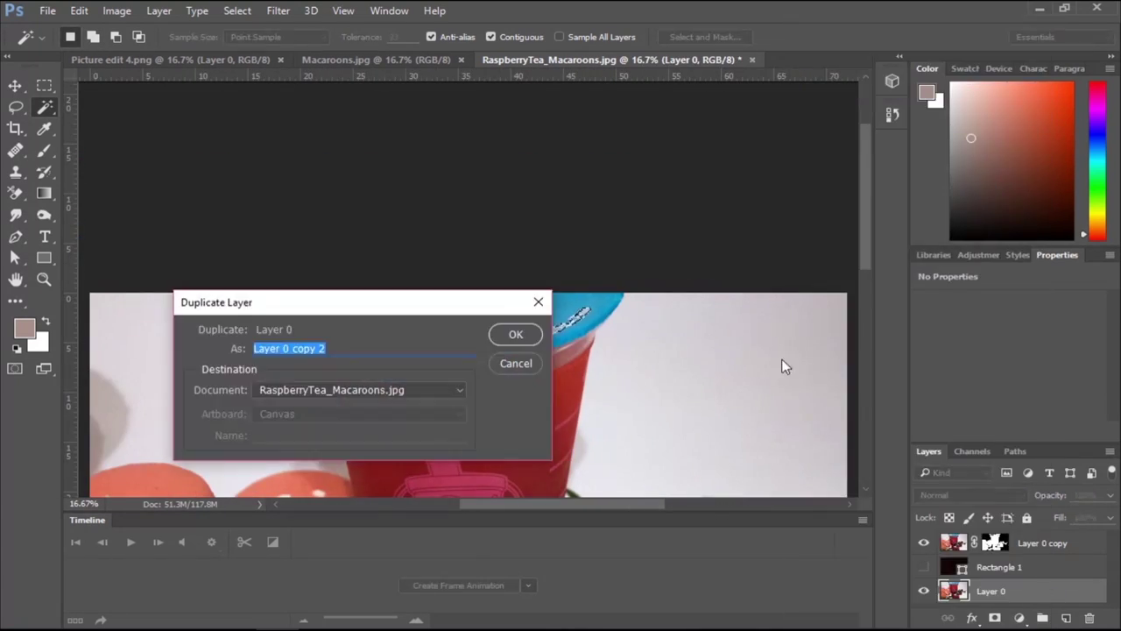
pyautogui.press('Return')
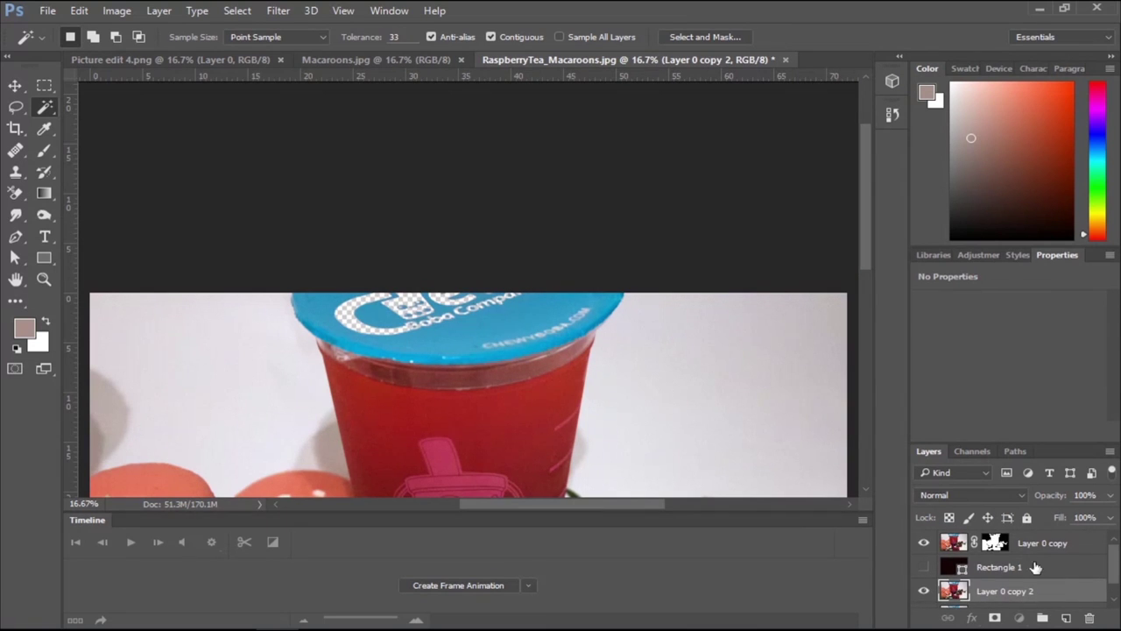
# Paste the lid lettering onto a new layer above Layer 0 copy and align it over the lid
pyautogui.click(956, 543)
pyautogui.hotkey('ctrl', 'v')
pyautogui.press('v')
pyautogui.moveTo(410, 384); pyautogui.dragTo(406, 310)
pyautogui.hotkey('ctrl', '+')
# Brighten the pasted lettering with Levels, using midtones 2.14 and white input 220
pyautogui.hotkey('ctrl', 'alt', 'i')
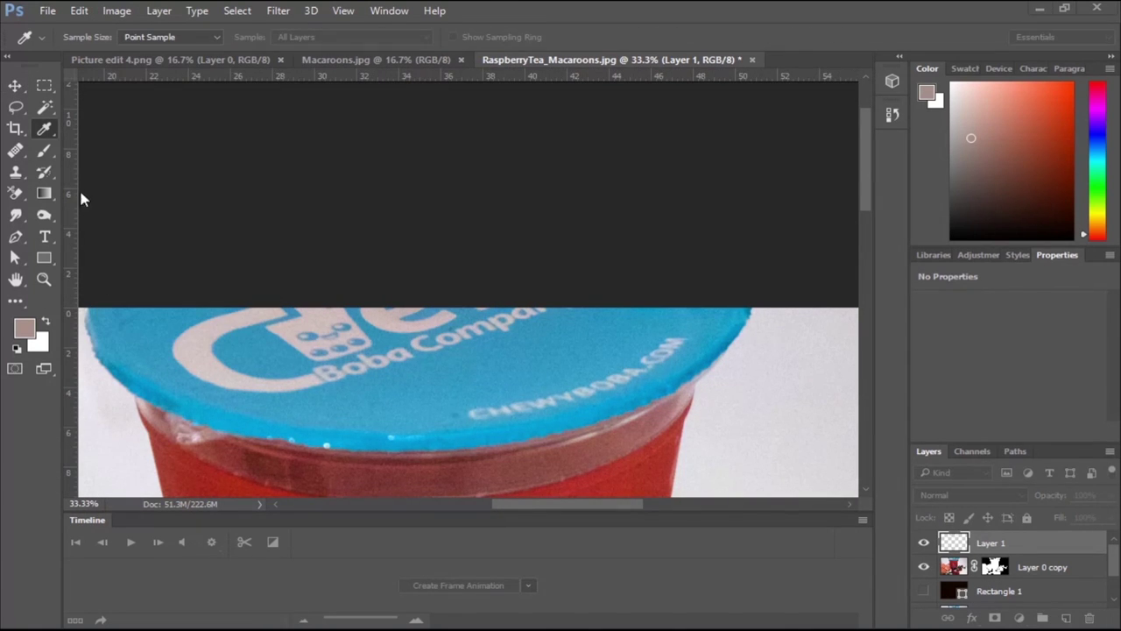
pyautogui.moveTo(683, 193); pyautogui.dragTo(808, 188)
pyautogui.moveTo(638, 376); pyautogui.dragTo(576, 376)
pyautogui.moveTo(748, 375); pyautogui.dragTo(716, 375)
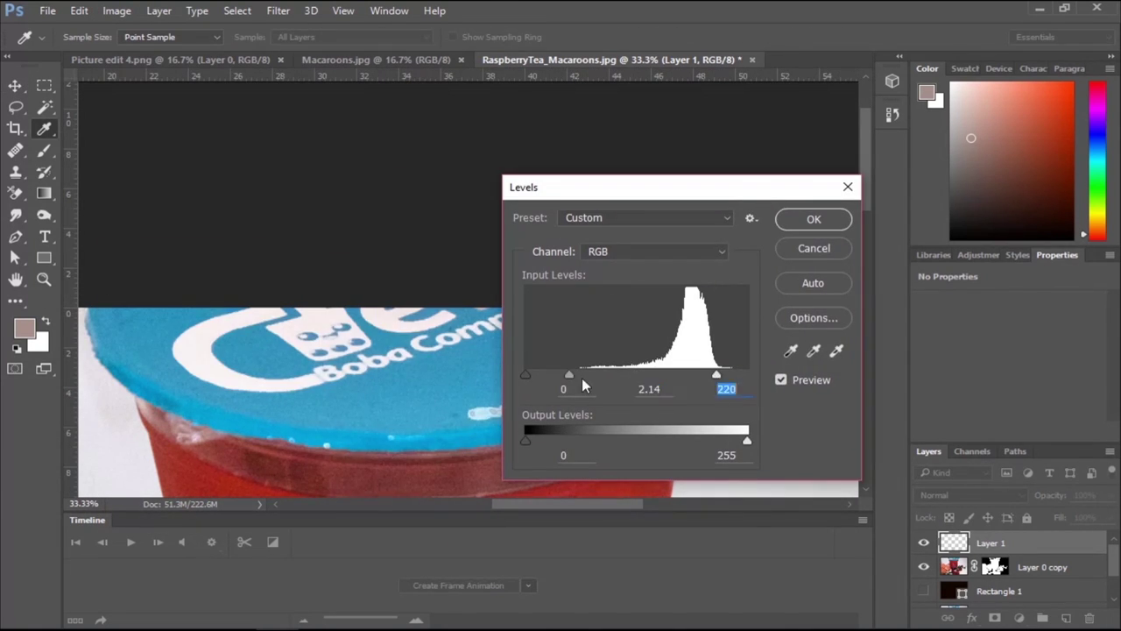
pyautogui.press('Return')
pyautogui.press('v')
pyautogui.hotkey('ctrl', '-')
pyautogui.hotkey('ctrl', '-')
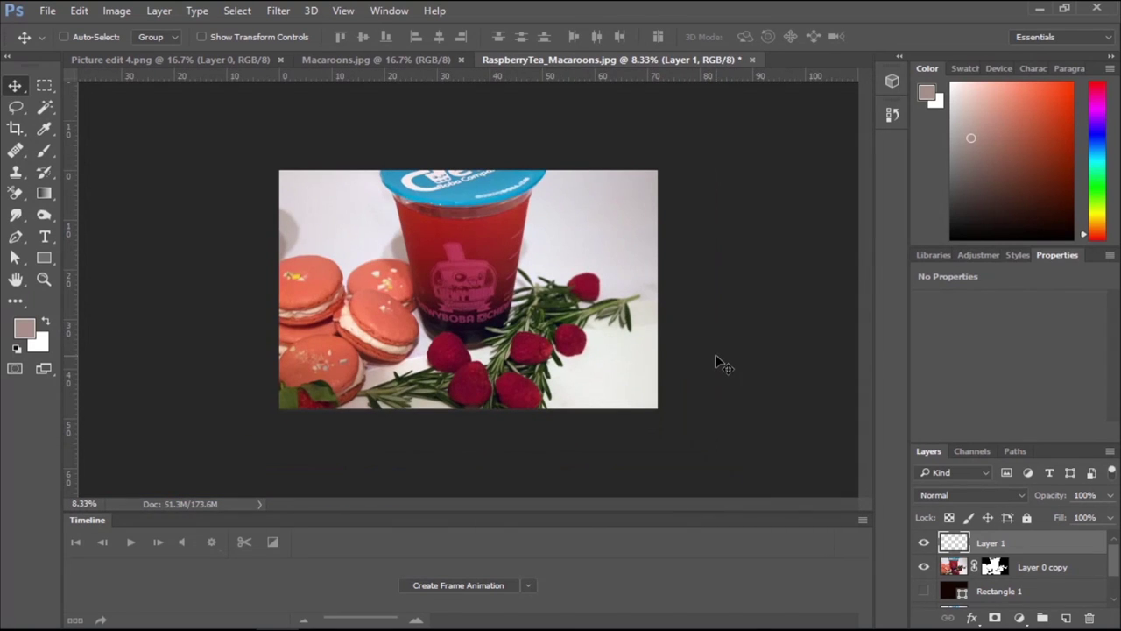
# Try deleting Layer 0 copy 2 and merging Layer 1 with Layer 0 copy, and undo both
pyautogui.scroll(-2, 1099, 554)
pyautogui.click(982, 575)
pyautogui.click(1088, 617)
pyautogui.click(548, 232)
pyautogui.scroll(1, 1007, 561)
pyautogui.click(991, 543)
pyautogui.keyDown('ctrl'); pyautogui.click(992, 564); pyautogui.keyUp('ctrl')
pyautogui.hotkey('ctrl', 'e')
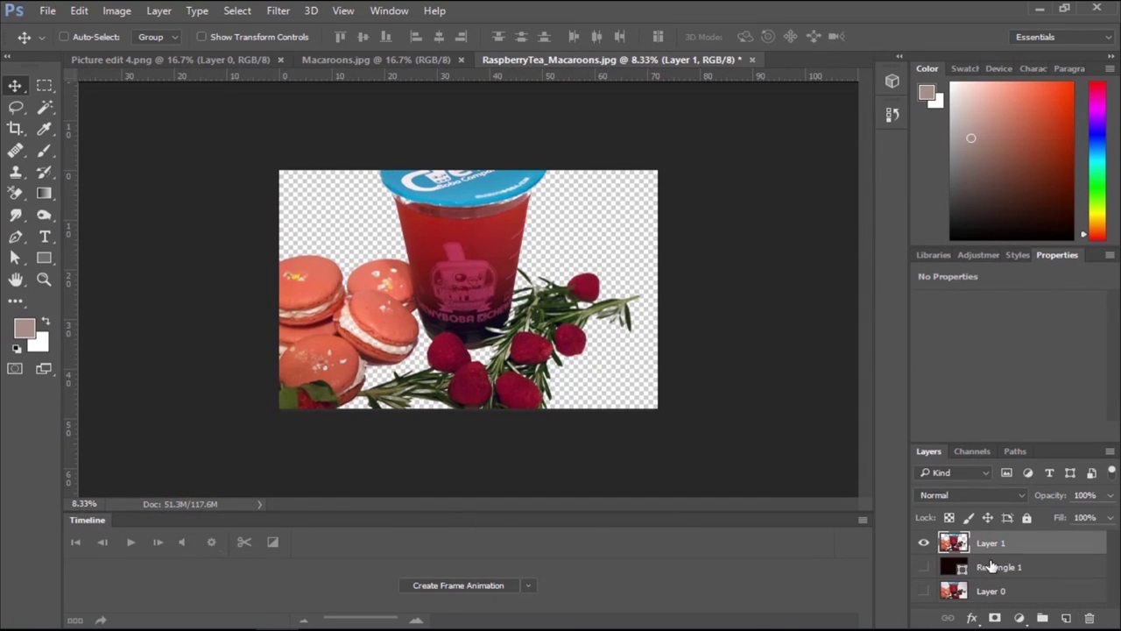
pyautogui.hotkey('ctrl', 'alt', 'z')
pyautogui.hotkey('ctrl', 'alt', 'z')
# On Layer 0 copy 2, lasso the cream filling of the macaron closest to the cup
pyautogui.scroll(-2, 1058, 569)
pyautogui.click(1031, 575)
pyautogui.moveTo(471, 320); pyautogui.dragTo(388, 320)
pyautogui.hotkey('ctrl', '+')
pyautogui.press('l')
pyautogui.moveTo(232, 303)
pyautogui.mouseDown()
pyautogui.moveTo(259, 368)
pyautogui.moveTo(355, 407)
pyautogui.mouseUp()
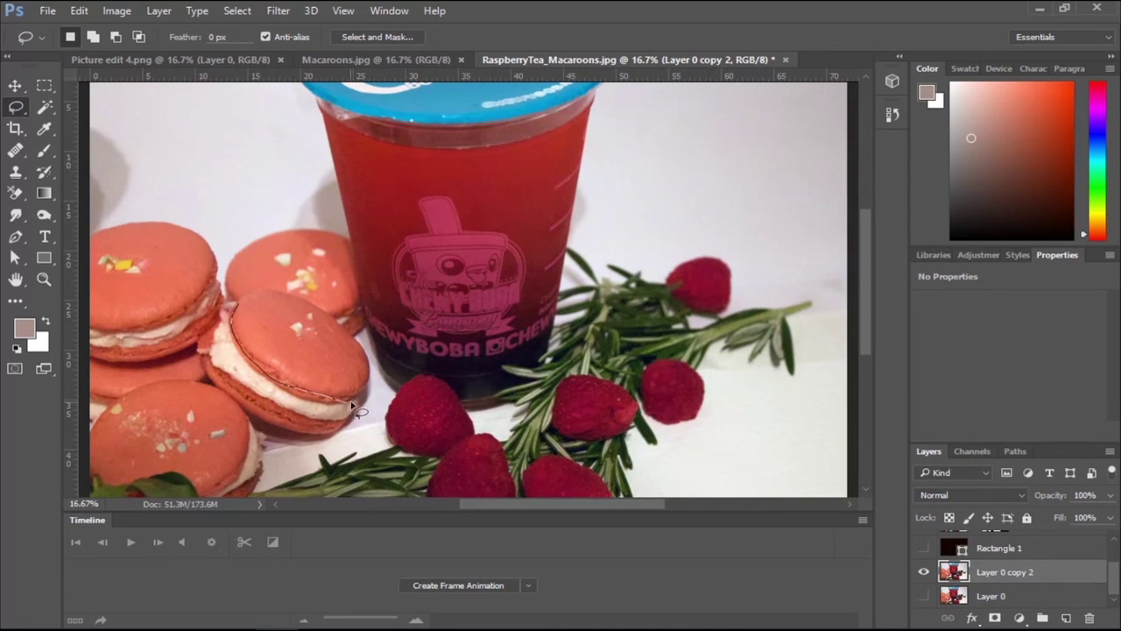
pyautogui.moveTo(209, 331); pyautogui.dragTo(232, 303)
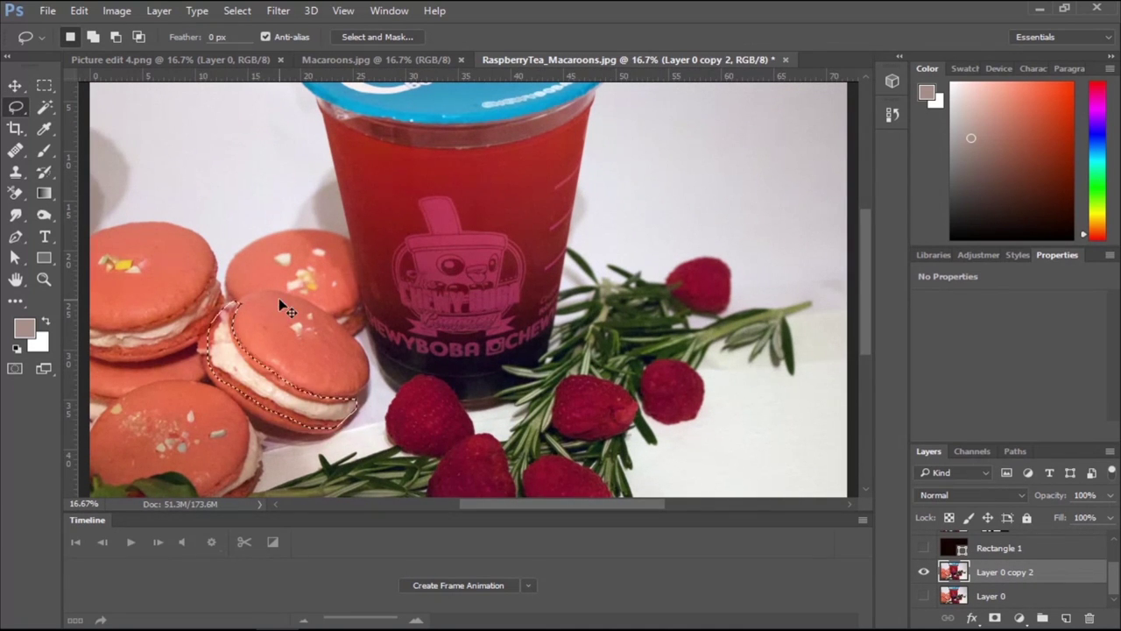
# Cut the selected cream filling, paste it onto a new top layer, and align it over the macaron
pyautogui.hotkey('ctrl', 'x')
pyautogui.scroll(2, 1010, 560)
pyautogui.click(1010, 548)
pyautogui.hotkey('ctrl', 'v')
pyautogui.press('v')
pyautogui.moveTo(473, 329); pyautogui.dragTo(288, 403)
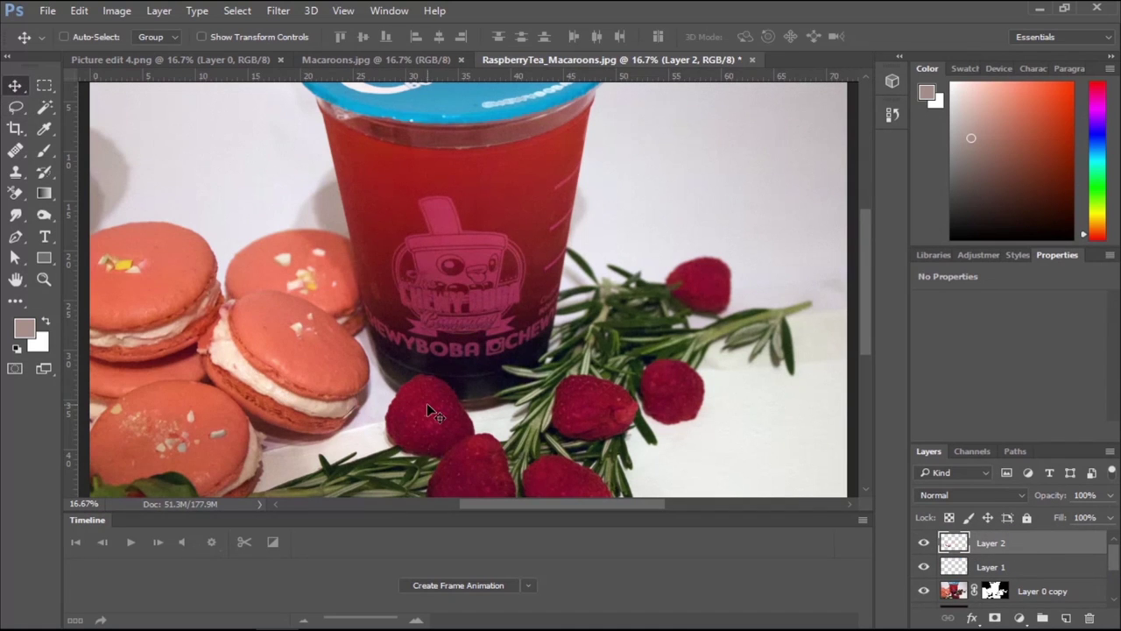
# Lasso the upper-left macaron's cream filling on Layer 0 copy 2 and place it on a new top layer, aligned over the macaron
pyautogui.moveTo(864, 266); pyautogui.dragTo(863, 252)
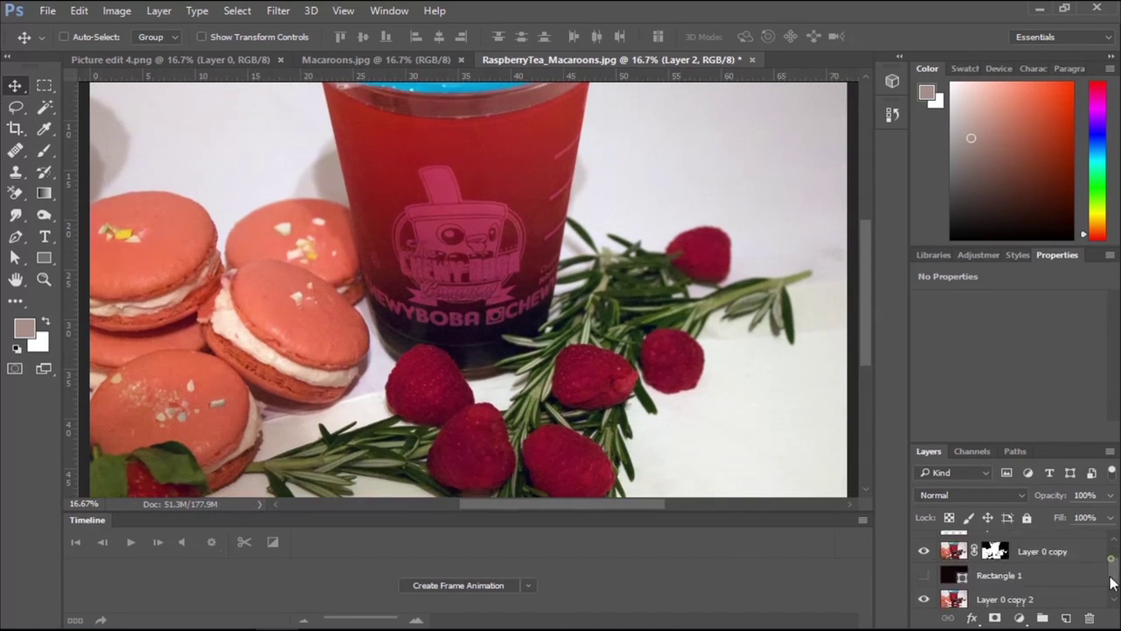
pyautogui.click(19, 108)
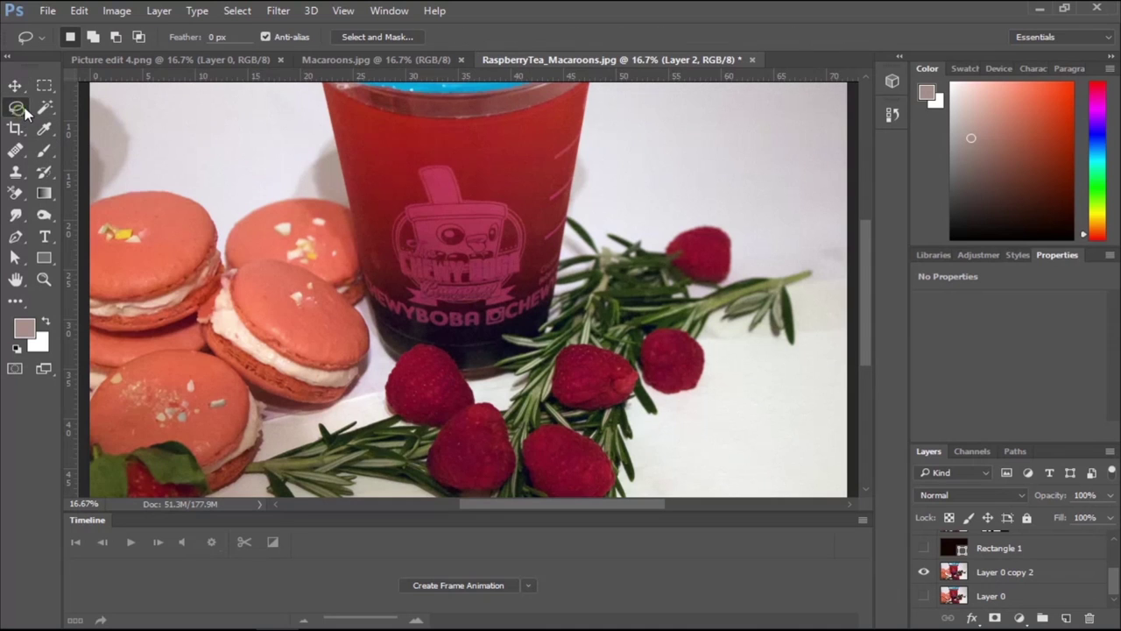
pyautogui.moveTo(165, 319); pyautogui.dragTo(217, 255)
pyautogui.hotkey('ctrl', 'j')
pyautogui.press('Return')
pyautogui.click(1051, 572)
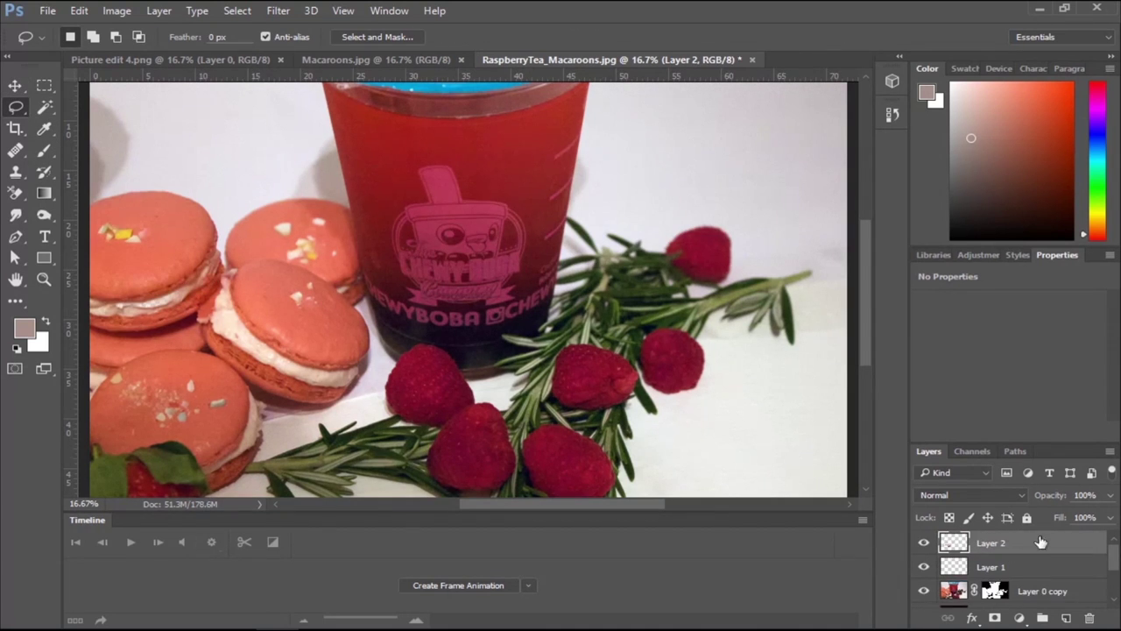
pyautogui.hotkey('ctrl', 'v')
pyautogui.press('v')
pyautogui.moveTo(454, 312); pyautogui.dragTo(151, 310)
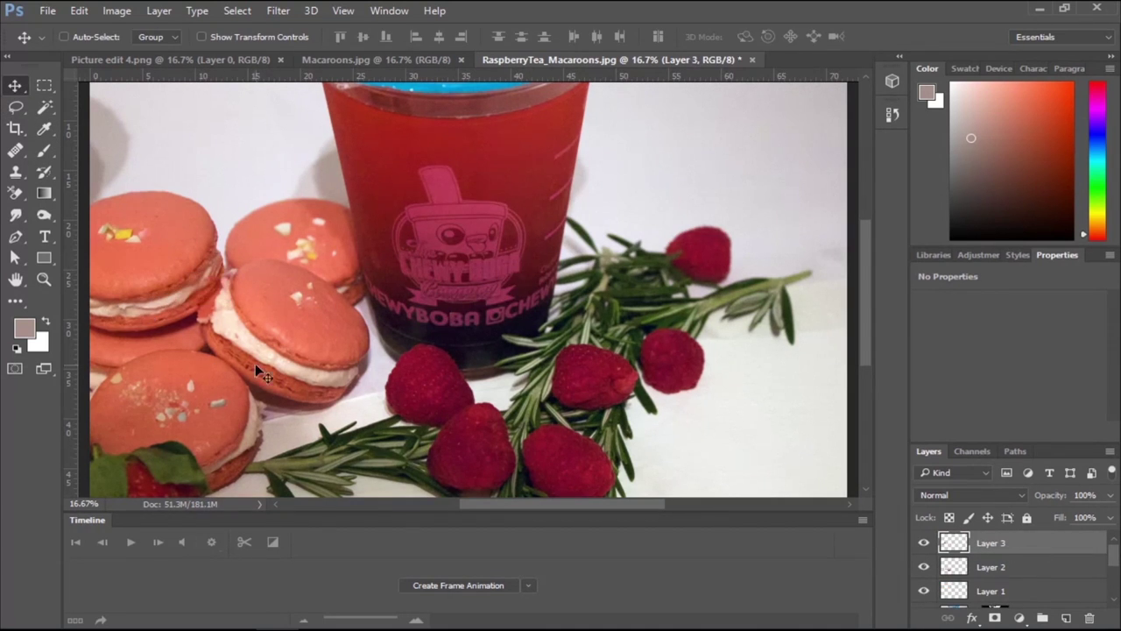
# Merge Layers 1 to 3 into one patch layer and hide Layer 0 copy 2
pyautogui.keyDown('shift'); pyautogui.click(1003, 593); pyautogui.keyUp('shift')
pyautogui.hotkey('ctrl', 'e')
pyautogui.click(1032, 554)
pyautogui.moveTo(1112, 561)
pyautogui.mouseDown()
pyautogui.moveTo(1112, 592)
pyautogui.moveTo(1114, 579)
pyautogui.mouseUp()
pyautogui.click(923, 598)
pyautogui.hotkey('ctrl', '+')
pyautogui.hotkey('ctrl', '+')
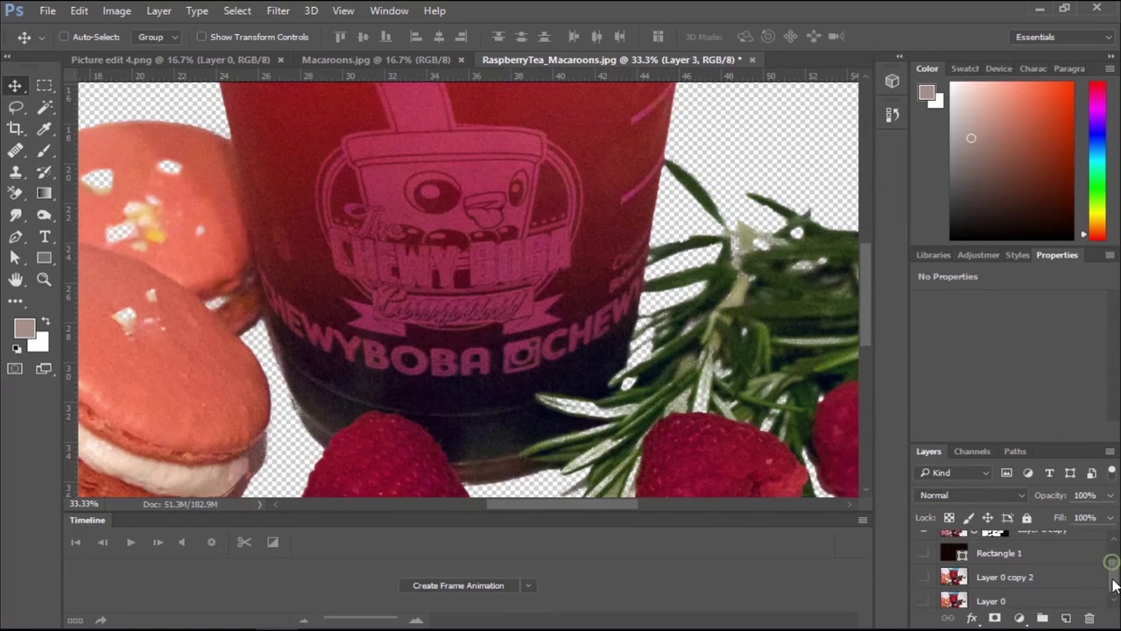
# Show Layer 0 copy 2 and lasso the rosemary leaves between the cup base and the raspberry on it
pyautogui.click(1008, 574)
pyautogui.click(923, 575)
pyautogui.click(923, 574)
pyautogui.press('l')
pyautogui.click(924, 574)
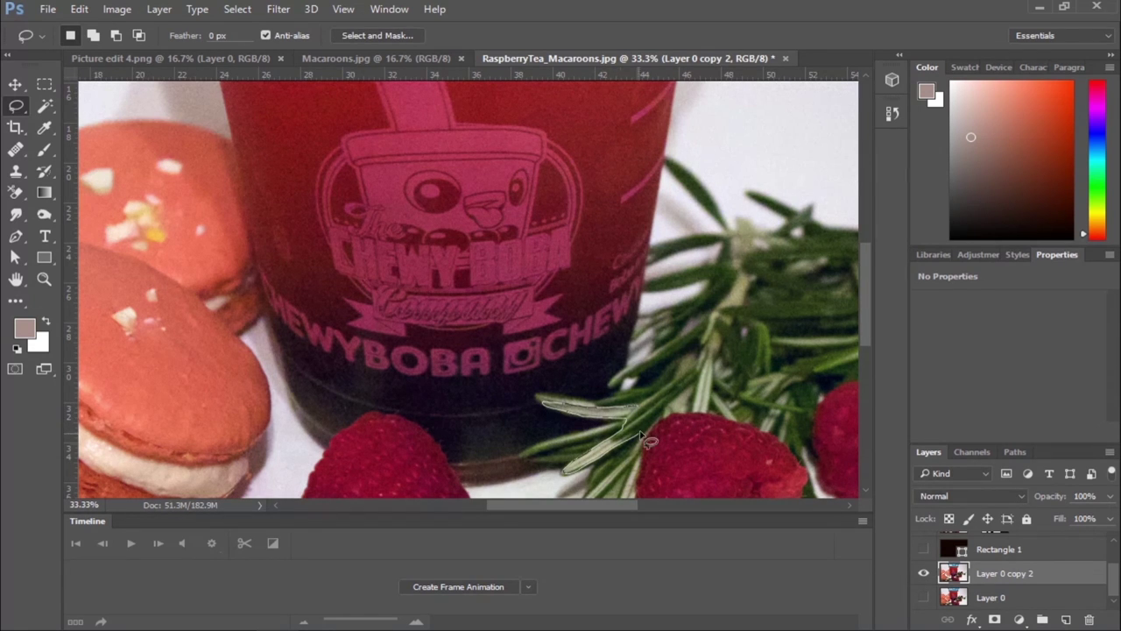
pyautogui.moveTo(571, 404); pyautogui.dragTo(574, 408)
pyautogui.moveTo(738, 283); pyautogui.dragTo(611, 388)
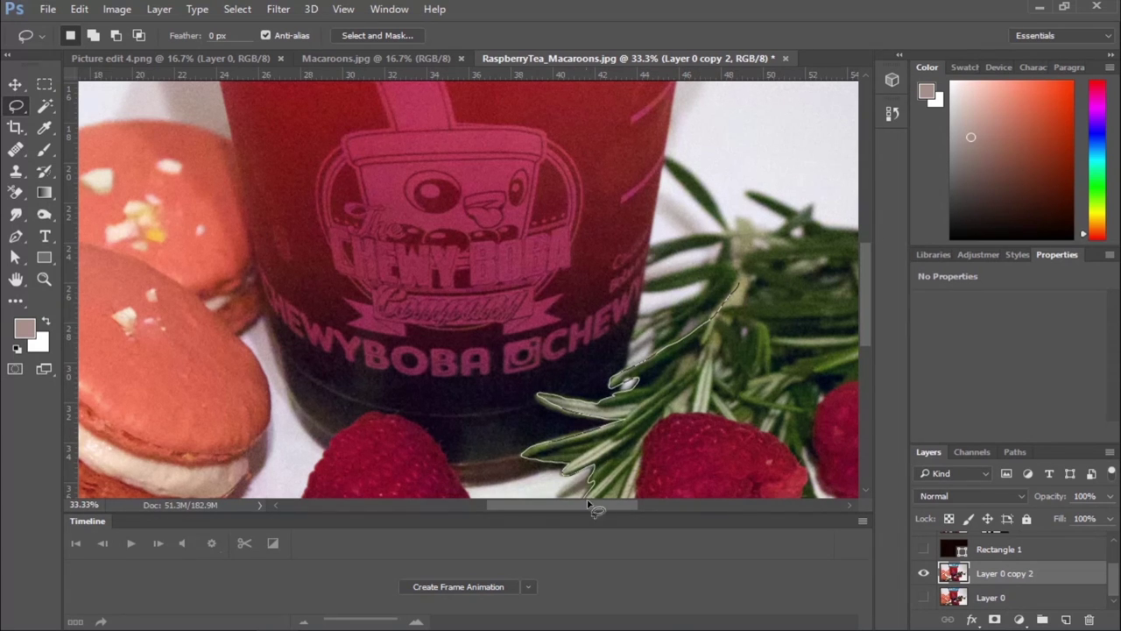
pyautogui.moveTo(740, 311); pyautogui.dragTo(737, 285)
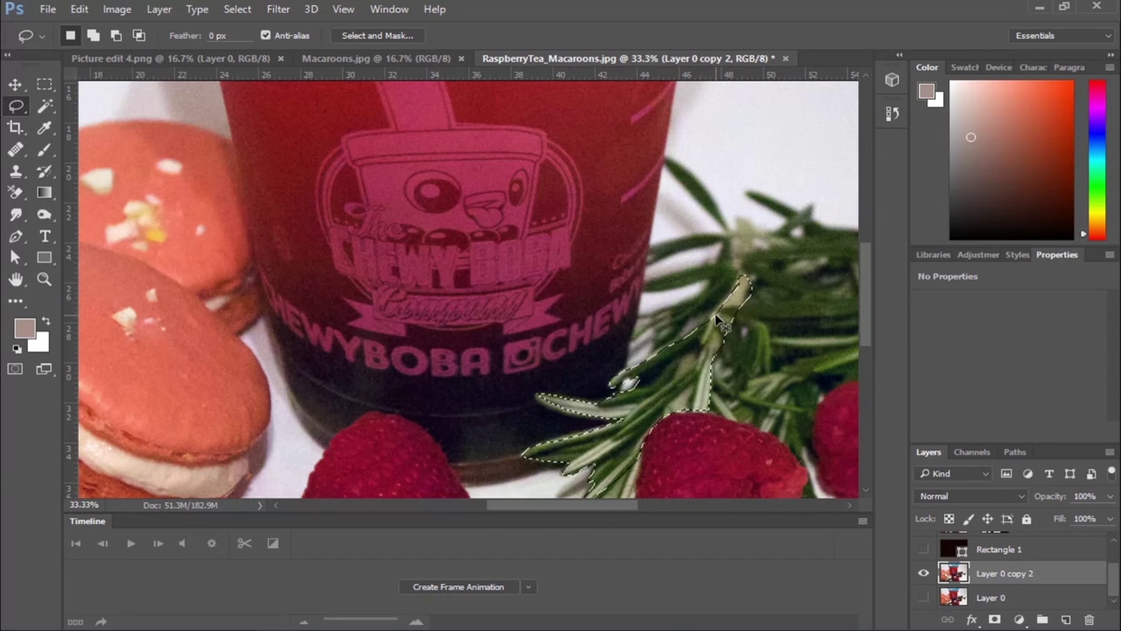
# Cut the selected rosemary leaves, paste them onto a new top layer, and align them with the original sprig
pyautogui.hotkey('ctrl', 'x')
pyautogui.scroll(2, 1089, 552)
pyautogui.click(1089, 545)
pyautogui.hotkey('ctrl', 'v')
pyautogui.press('v')
pyautogui.moveTo(454, 350); pyautogui.dragTo(636, 447)
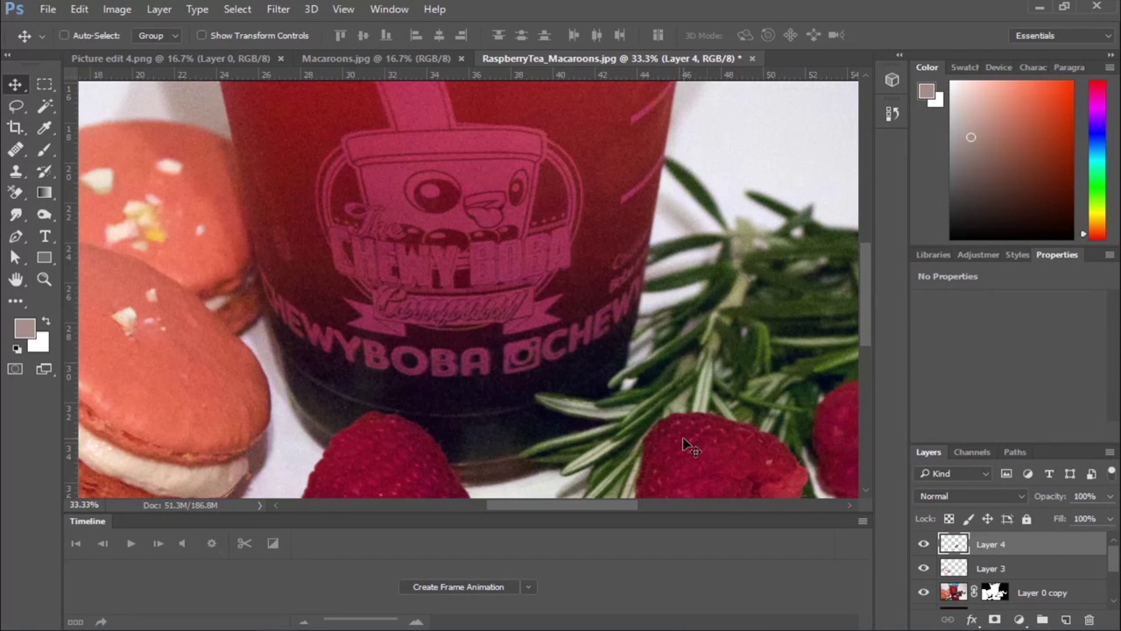
# Toggle Layer 0 copy 2 off and on to examine the patched cutout
pyautogui.hotkey('ctrl', '-')
pyautogui.hotkey('ctrl', '-')
pyautogui.hotkey('ctrl', '-')
pyautogui.hotkey('ctrl', '-')
pyautogui.scroll(-3, 930, 571)
pyautogui.click(927, 573)
pyautogui.click(924, 574)
pyautogui.scroll(3, 516, 181)
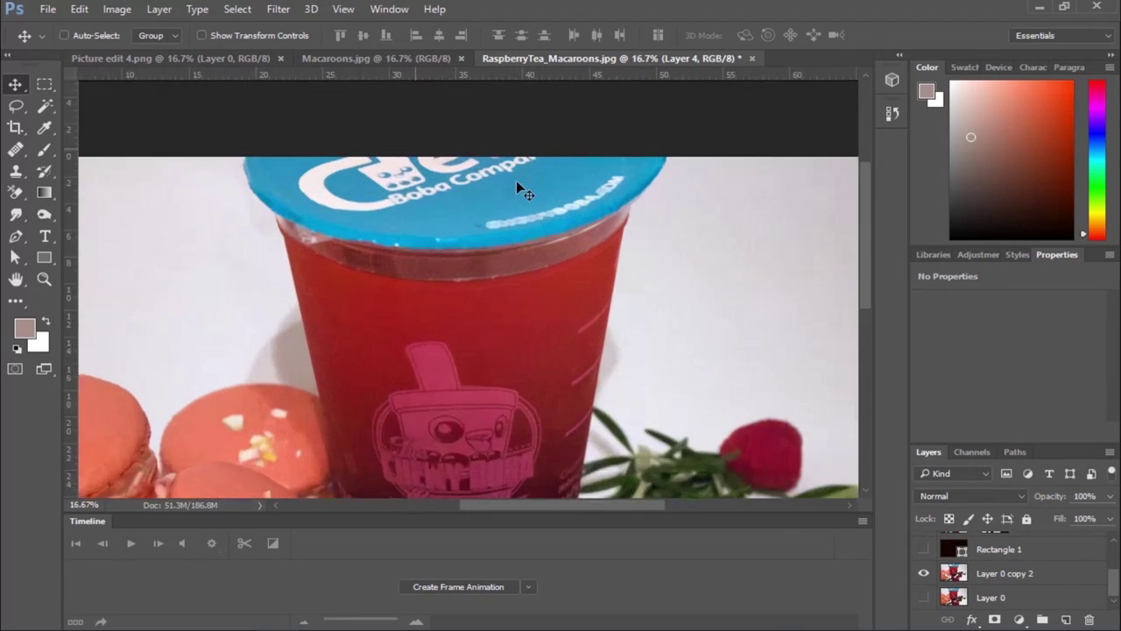
# On Layer 0 copy 2, lasso the cup's clear plastic rim below the lid and cut it out
pyautogui.press('l')
pyautogui.click(1025, 579)
pyautogui.moveTo(624, 207)
pyautogui.mouseDown()
pyautogui.moveTo(297, 276)
pyautogui.moveTo(261, 215)
pyautogui.mouseUp()
pyautogui.hotkey('ctrl', 'x')
# Paste the plastic rim onto a new top layer and nudge it into place below the lid
pyautogui.scroll(3, 1013, 563)
pyautogui.click(1013, 547)
pyautogui.hotkey('ctrl', 'v')
pyautogui.click(19, 86)
pyautogui.moveTo(495, 334); pyautogui.dragTo(484, 266)
pyautogui.press('Up')
pyautogui.press('Up')
pyautogui.press('Up')
# Merge Layers 3 to 5 into one patch layer and check the cutout by toggling Layer 0 copy 2
pyautogui.keyDown('shift'); pyautogui.click(1023, 597); pyautogui.keyUp('shift')
pyautogui.hotkey('ctrl', 'e')
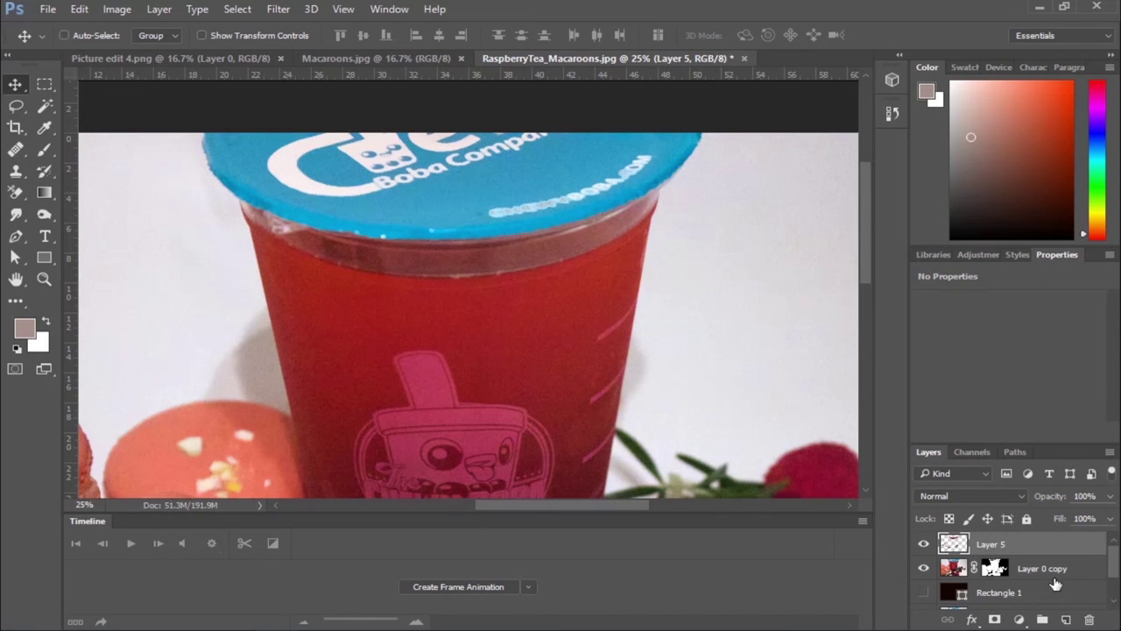
pyautogui.scroll(-2, 639, 378)
pyautogui.scroll(-3, 1114, 568)
pyautogui.click(925, 574)
pyautogui.click(925, 574)
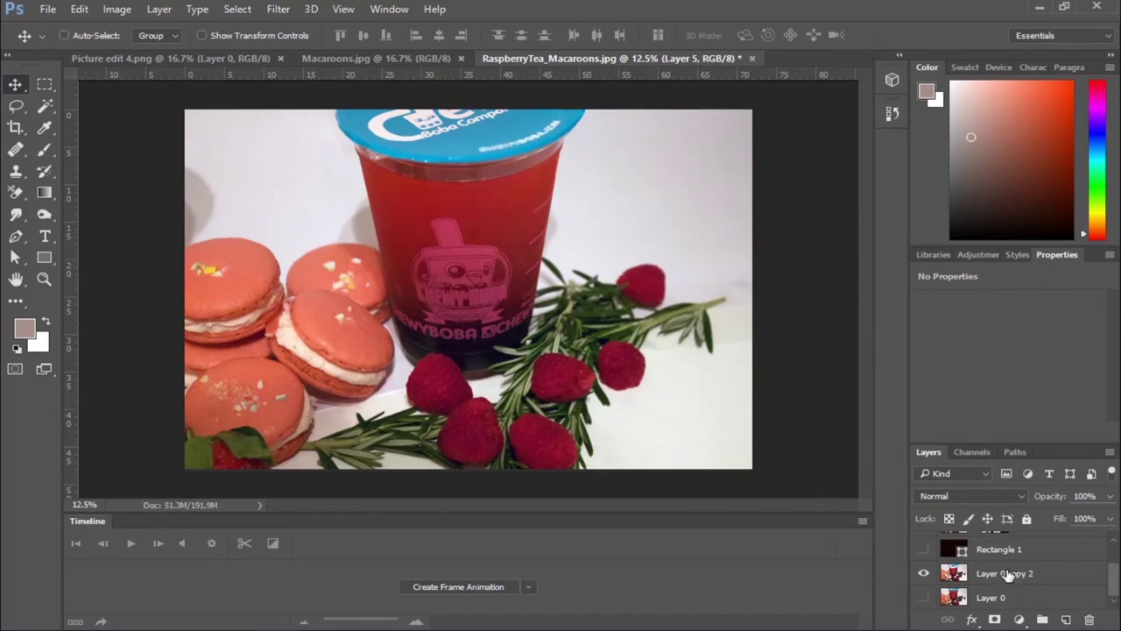
# Lasso the lower-left macaron's cream edge on Layer 0 copy 2, copy it to a new layer, and merge it with Layer 5
pyautogui.click(1089, 574)
pyautogui.press('l')
pyautogui.moveTo(252, 378)
pyautogui.mouseDown()
pyautogui.moveTo(280, 419)
pyautogui.moveTo(257, 432)
pyautogui.moveTo(296, 393)
pyautogui.moveTo(267, 407)
pyautogui.moveTo(302, 436)
pyautogui.mouseUp()
pyautogui.hotkey('ctrl', 'j')
pyautogui.press('v')
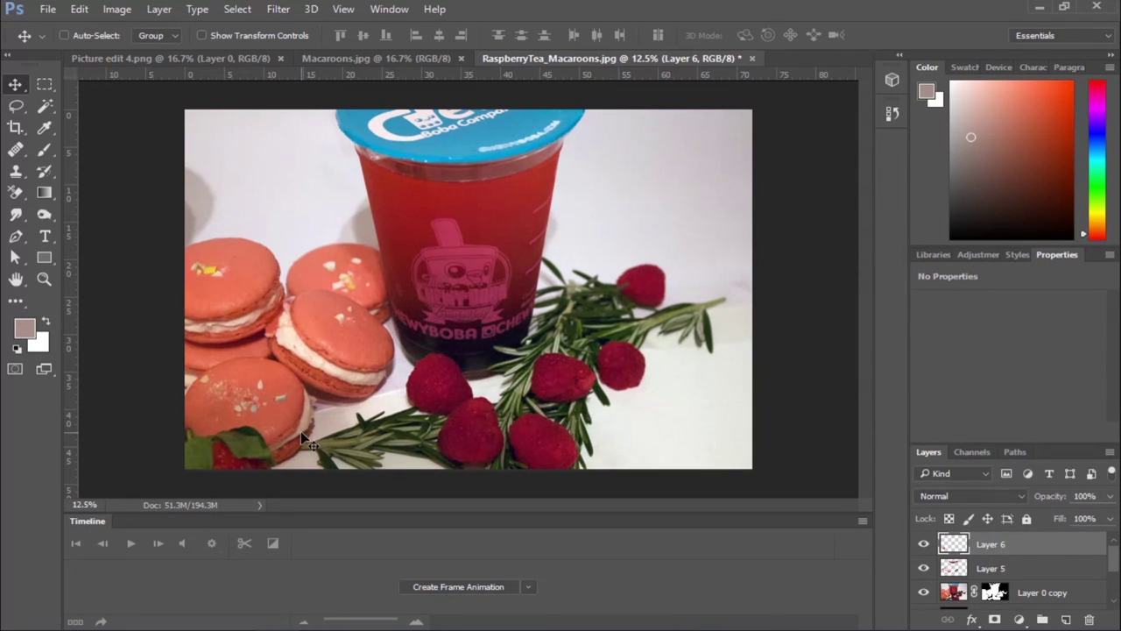
pyautogui.hotkey('ctrl', 'e')
# Lasso the toppings on the back macaron, place them aligned on a new top layer, and hide Layer 0 copy 2
pyautogui.moveTo(1113, 568); pyautogui.dragTo(1112, 589)
pyautogui.click(955, 573)
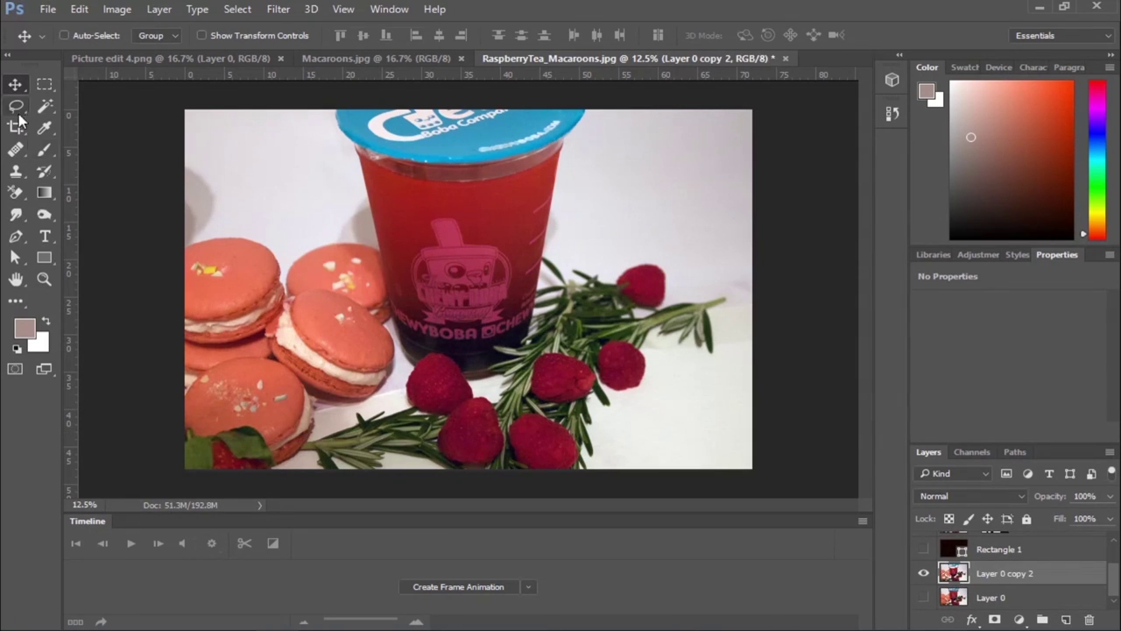
pyautogui.click(15, 106)
pyautogui.moveTo(357, 255); pyautogui.dragTo(372, 287)
pyautogui.click(924, 574)
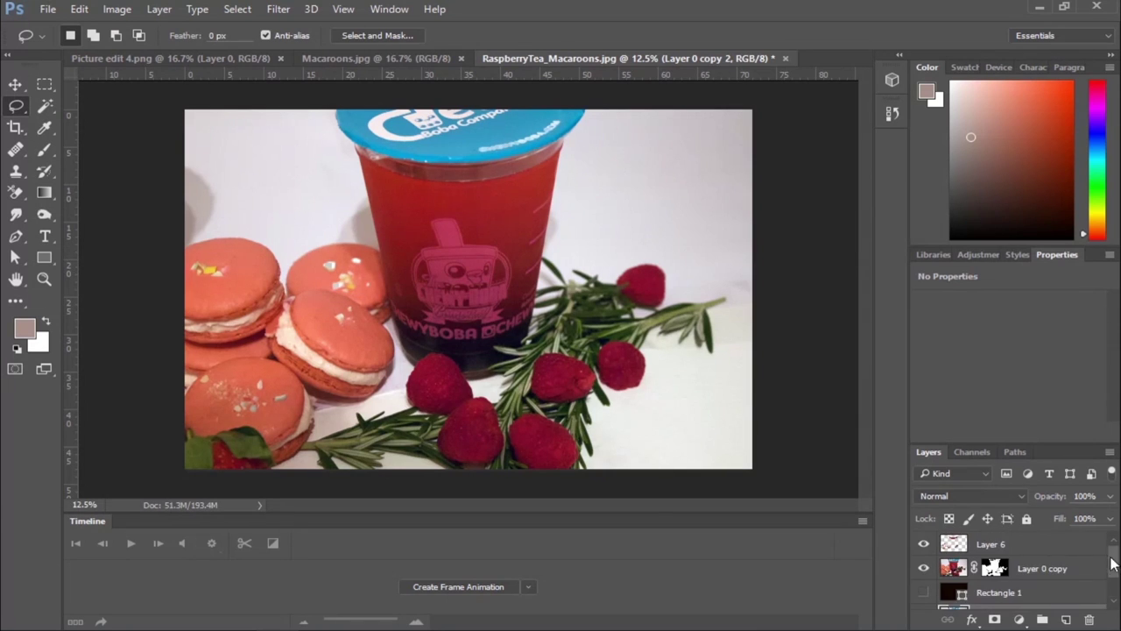
pyautogui.hotkey('ctrl', 'j')
pyautogui.press('v')
pyautogui.moveTo(355, 289); pyautogui.dragTo(348, 286)
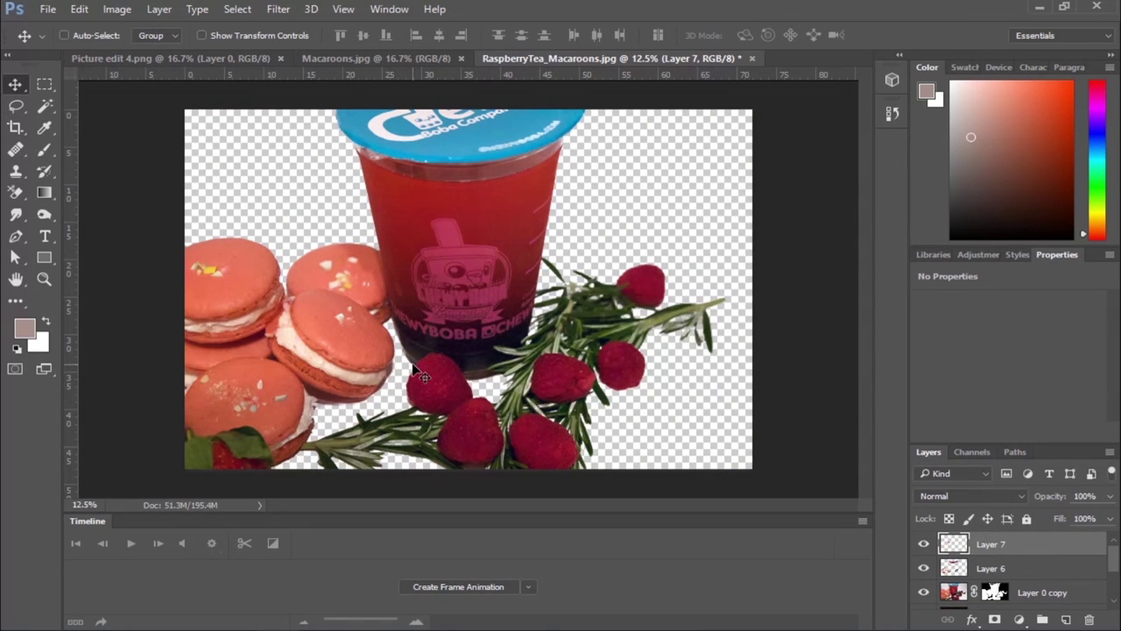
# Merge Layers 7 and 6 with Layer 0 copy, and delete the Rectangle 1 layer
pyautogui.keyDown('shift'); pyautogui.click(1037, 569); pyautogui.keyUp('shift')
pyautogui.hotkey('ctrl', 'e')
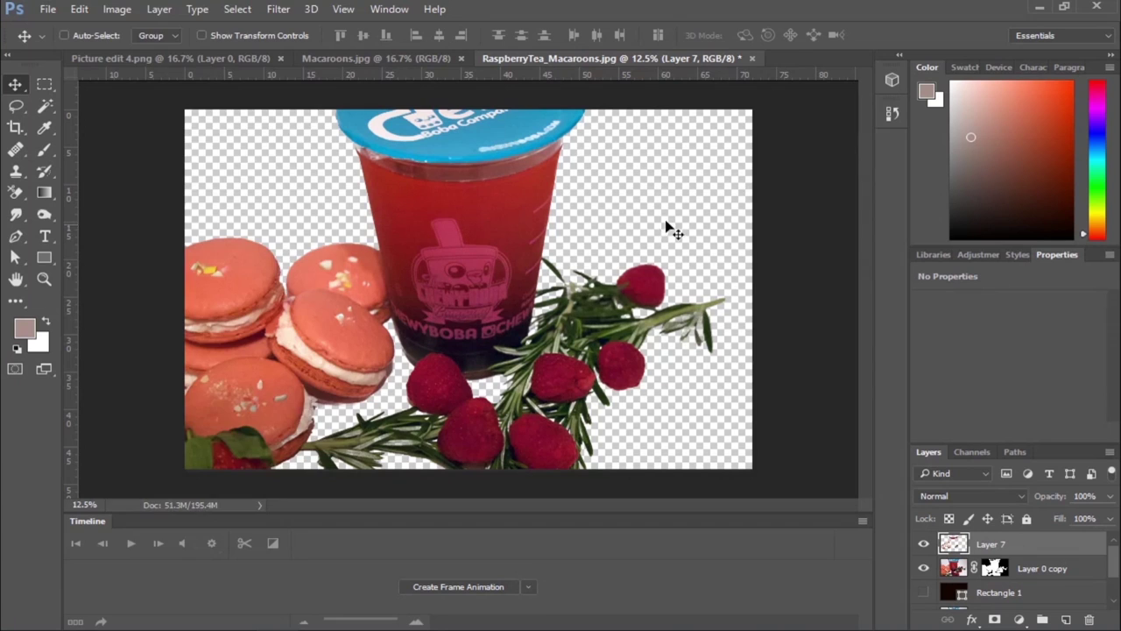
pyautogui.keyDown('shift'); pyautogui.click(1035, 574); pyautogui.keyUp('shift')
pyautogui.hotkey('ctrl', 'e')
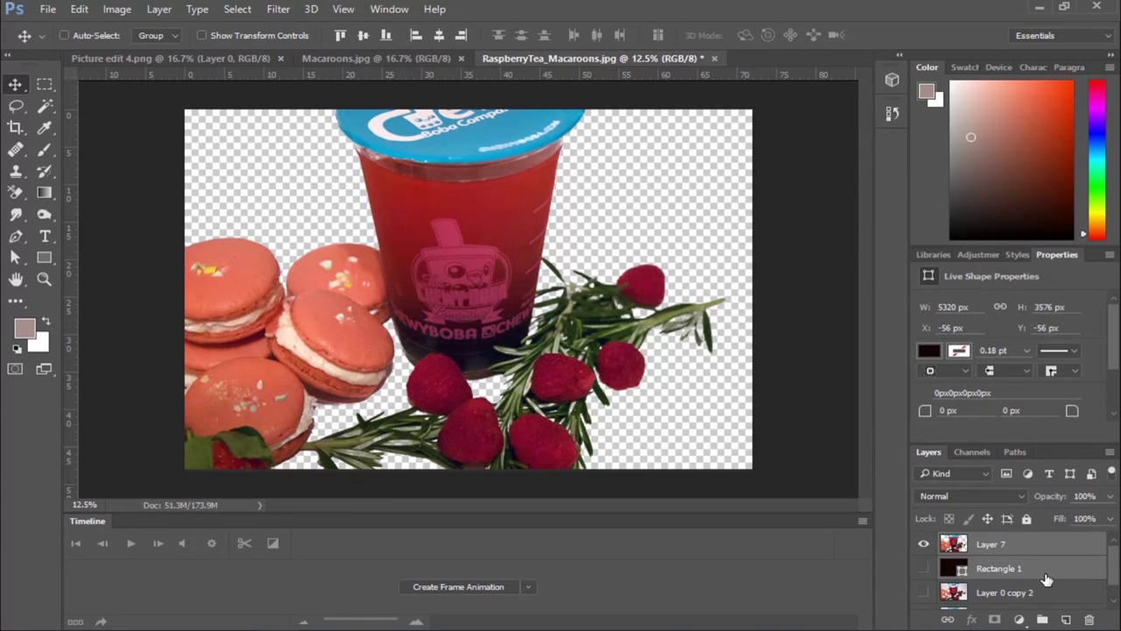
pyautogui.click(1089, 620)
pyautogui.press('Return')
# Apply a slight Brightness/Contrast increase to the merged cutout layer
pyautogui.click(116, 8)
pyautogui.moveTo(167, 51)
pyautogui.click(425, 54)
pyautogui.moveTo(13, 216); pyautogui.dragTo(766, 460)
pyautogui.moveTo(676, 502)
pyautogui.mouseDown()
pyautogui.moveTo(701, 504)
pyautogui.moveTo(692, 515)
pyautogui.moveTo(696, 503)
pyautogui.mouseUp()
pyautogui.click(813, 488)
# Darken Layer 7 with a Curves adjustment, adding a shadow point and pulling the midtone point to input 125, output 96
pyautogui.click(159, 9)
pyautogui.moveTo(117, 9)
pyautogui.moveTo(325, 47)
pyautogui.click(361, 87)
pyautogui.click(671, 489)
pyautogui.moveTo(670, 488); pyautogui.dragTo(753, 433)
pyautogui.click(685, 488)
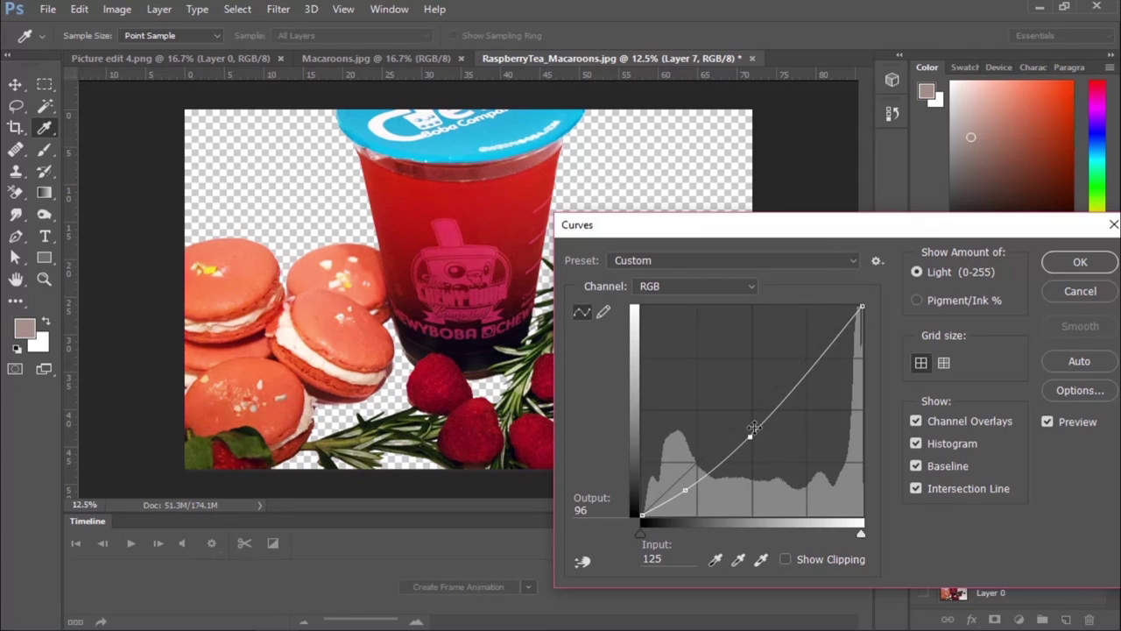
pyautogui.moveTo(827, 223); pyautogui.dragTo(864, 95)
pyautogui.moveTo(888, 184)
pyautogui.mouseDown()
pyautogui.moveTo(883, 213)
pyautogui.moveTo(894, 196)
pyautogui.mouseUp()
pyautogui.click(1099, 134)
# Fine-tune the shadows, midtones and highlights of Layer 7 with a Levels adjustment
pyautogui.click(117, 9)
pyautogui.moveTo(143, 51)
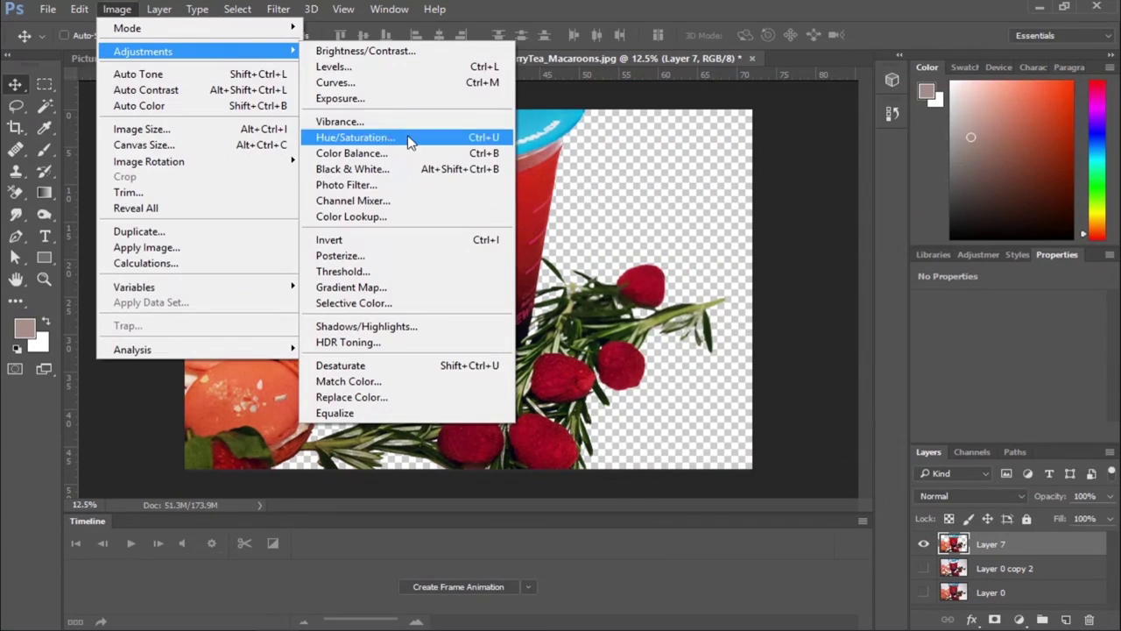
pyautogui.click(438, 66)
pyautogui.moveTo(637, 376); pyautogui.dragTo(625, 376)
pyautogui.moveTo(747, 376); pyautogui.dragTo(728, 376)
pyautogui.moveTo(618, 375); pyautogui.dragTo(616, 375)
pyautogui.moveTo(525, 374); pyautogui.dragTo(538, 375)
pyautogui.moveTo(618, 376); pyautogui.dragTo(607, 376)
pyautogui.moveTo(689, 186); pyautogui.dragTo(881, 208)
pyautogui.click(990, 239)
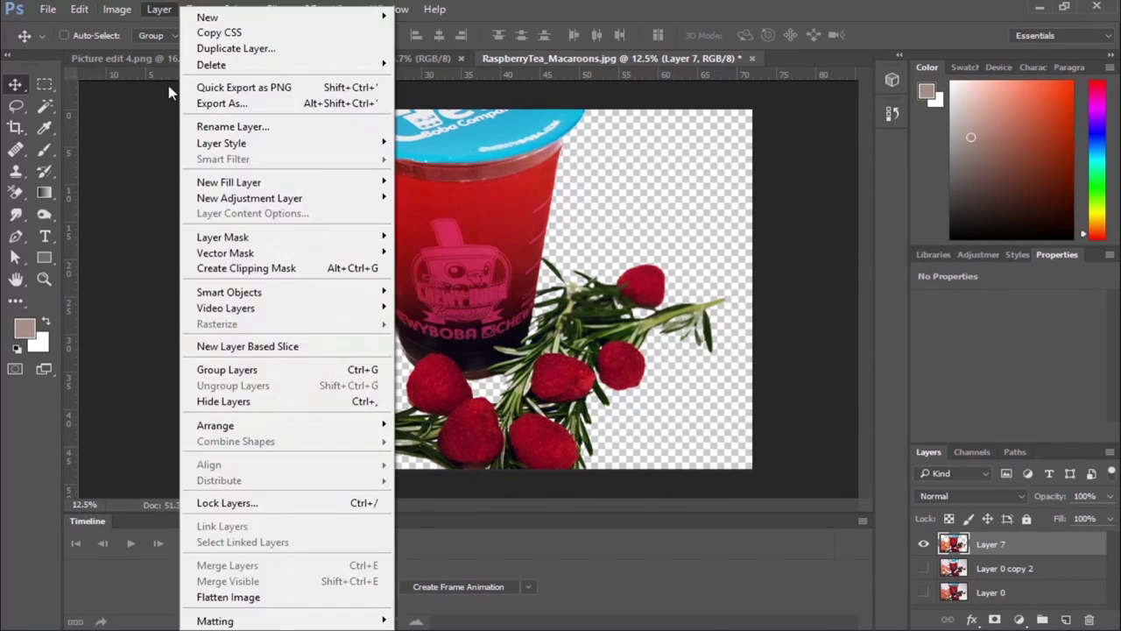
# Apply Hue/Saturation to Layer 7 with hue +4, saturation -1 and lightness -7
pyautogui.click(117, 9)
pyautogui.moveTo(143, 51)
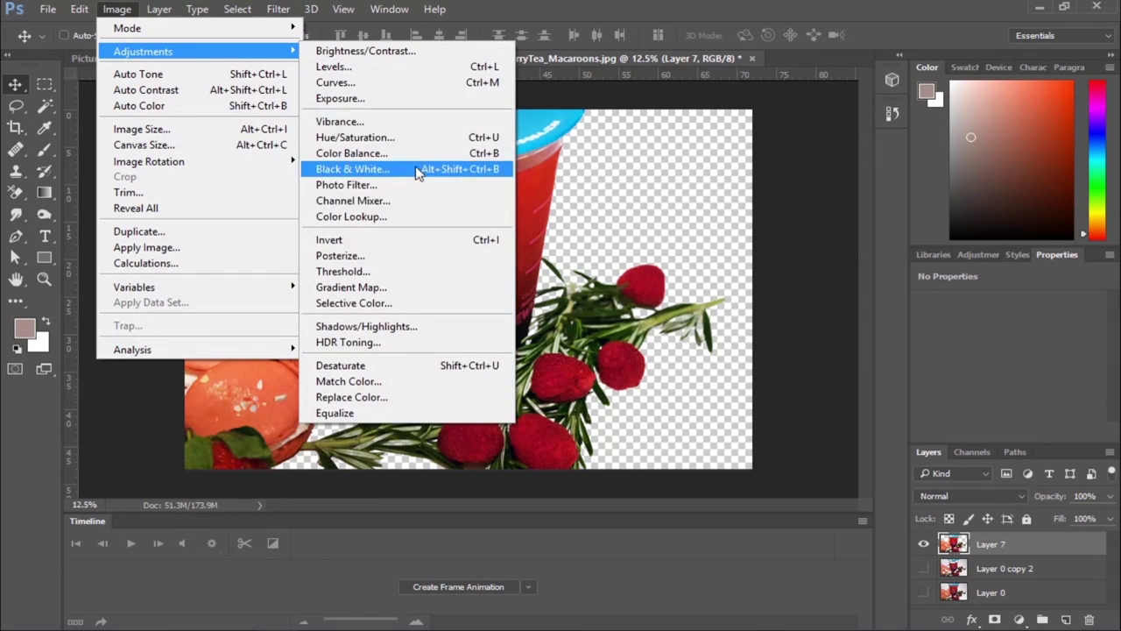
pyautogui.click(355, 137)
pyautogui.moveTo(828, 385); pyautogui.dragTo(822, 426)
pyautogui.moveTo(828, 352)
pyautogui.mouseDown()
pyautogui.moveTo(801, 358)
pyautogui.moveTo(832, 359)
pyautogui.mouseUp()
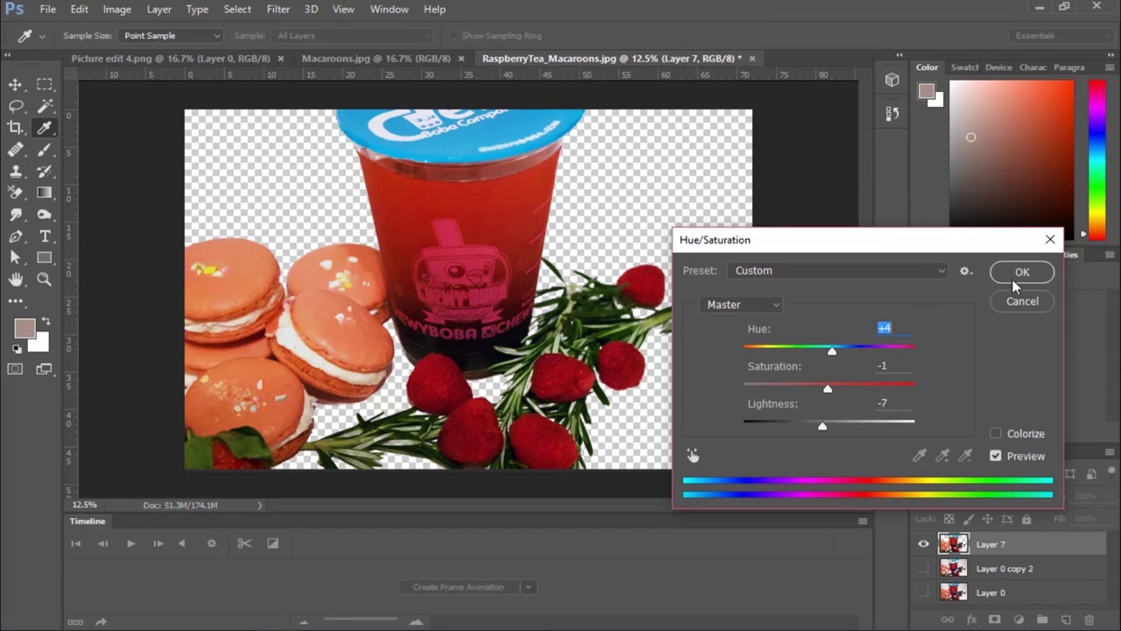
pyautogui.click(1022, 273)
# Delete the hidden Layer 0 copy 2 and Layer 0, leaving only the Layer 7 cutout
pyautogui.click(1032, 571)
pyautogui.keyDown('shift'); pyautogui.click(1039, 591); pyautogui.keyUp('shift')
pyautogui.click(1089, 620)
pyautogui.click(526, 246)
pyautogui.click(1065, 620)
pyautogui.press('Delete')
# Draw a 2800 by 2800 px square over the cup and fill it with light aqua blue
pyautogui.click(45, 256)
pyautogui.moveTo(338, 145)
pyautogui.mouseDown()
pyautogui.moveTo(569, 342)
pyautogui.moveTo(645, 436)
pyautogui.mouseUp()
pyautogui.click(158, 35)
pyautogui.click(1019, 112)
pyautogui.click(1096, 165)
pyautogui.click(1095, 150)
pyautogui.click(998, 93)
pyautogui.click(993, 105)
pyautogui.click(1092, 156)
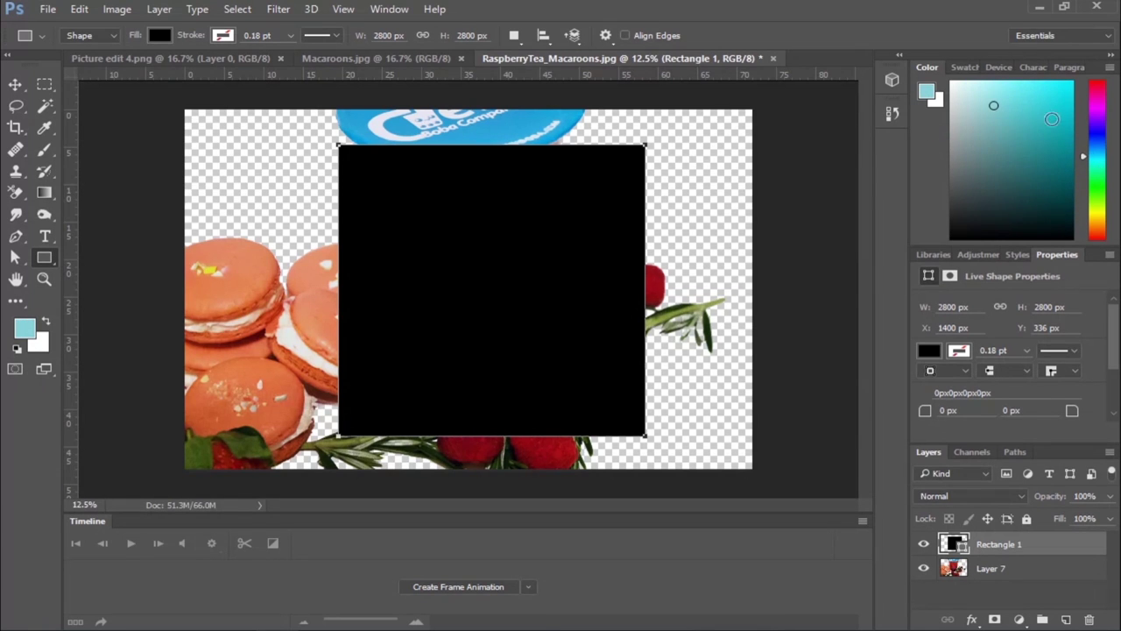
pyautogui.click(159, 35)
pyautogui.click(87, 105)
pyautogui.press('Escape')
# Place Rectangle 1 below Layer 7, scale it to 2564 by 2564 px and move it to X 1712, Y 92 px
pyautogui.moveTo(998, 544); pyautogui.dragTo(1003, 578)
pyautogui.press('v')
pyautogui.moveTo(596, 257); pyautogui.dragTo(629, 201)
pyautogui.hotkey('ctrl', 't')
pyautogui.moveTo(678, 103); pyautogui.dragTo(661, 123)
pyautogui.press('Return')
# Mask Layer 7 to the outline of Rectangle 1
pyautogui.keyDown('ctrl'); pyautogui.click(954, 545); pyautogui.keyUp('ctrl')
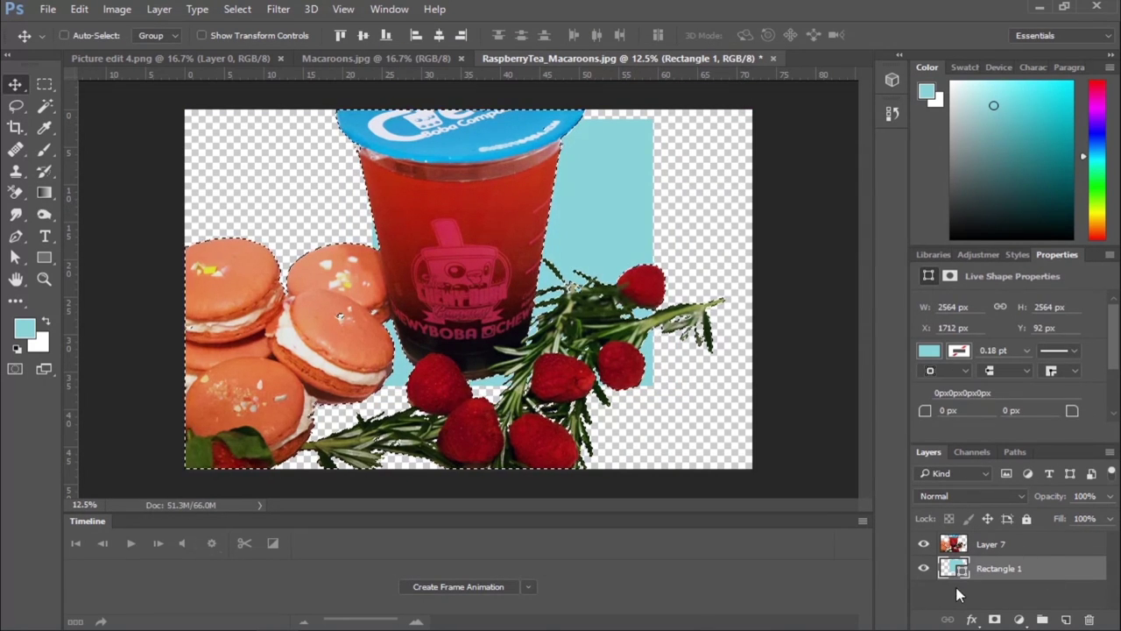
pyautogui.keyDown('ctrl'); pyautogui.click(955, 569); pyautogui.keyUp('ctrl')
pyautogui.click(1025, 544)
pyautogui.click(994, 619)
pyautogui.click(955, 544)
# Try rotating the masked Layer 7 clockwise by about 9 degrees, cancel the rotation and undo the layer mask
pyautogui.hotkey('ctrl', 't')
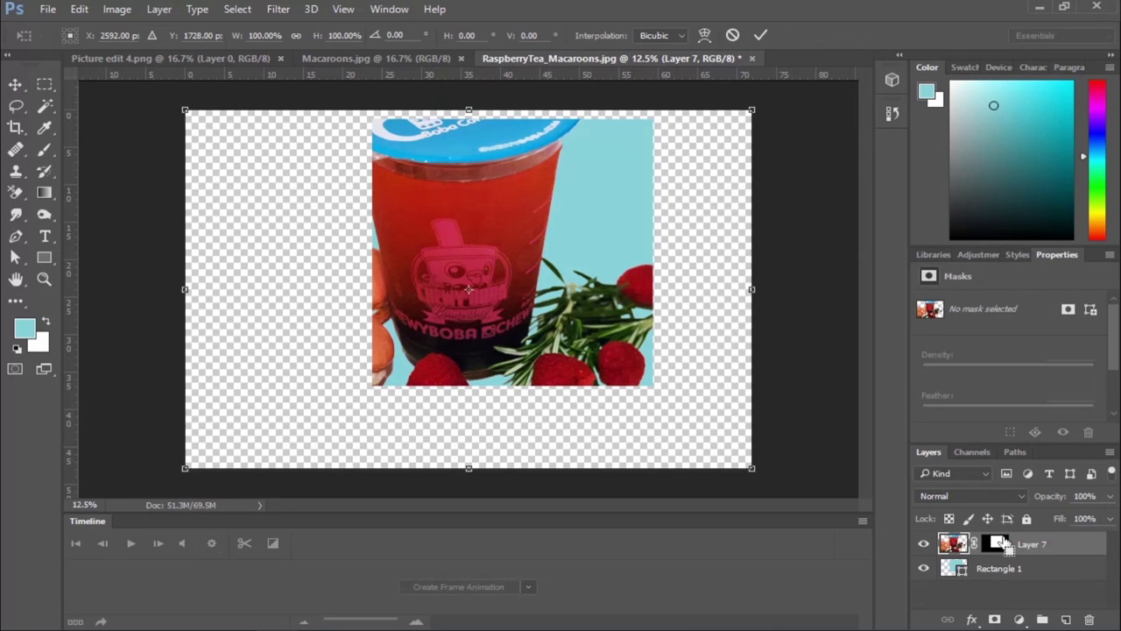
pyautogui.moveTo(738, 146); pyautogui.dragTo(783, 167)
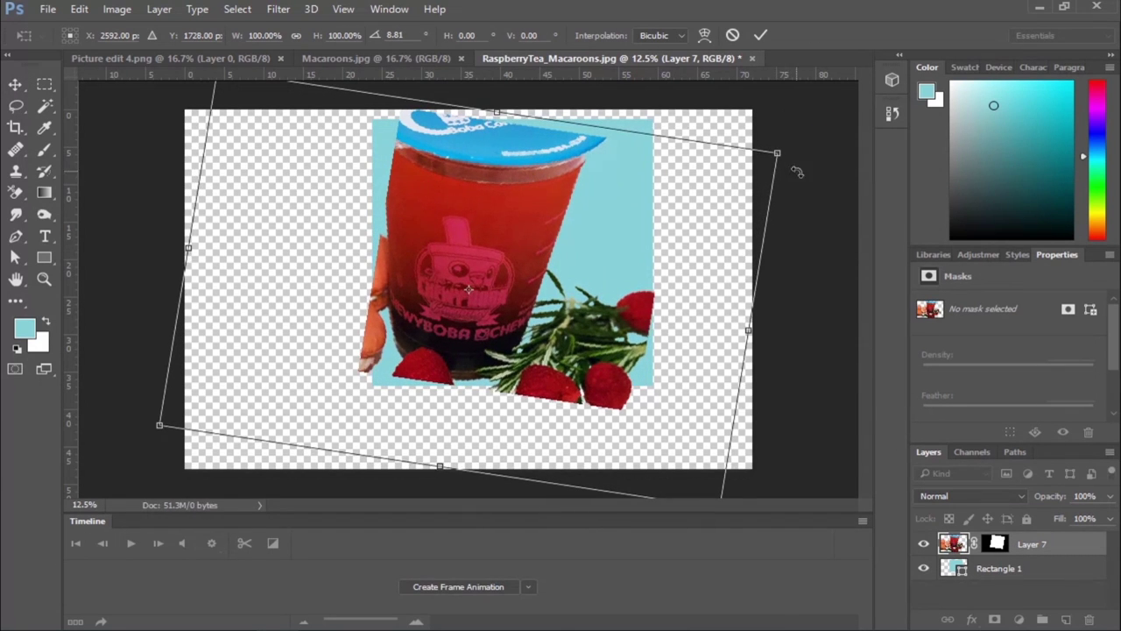
pyautogui.hotkey('ctrl', 'z')
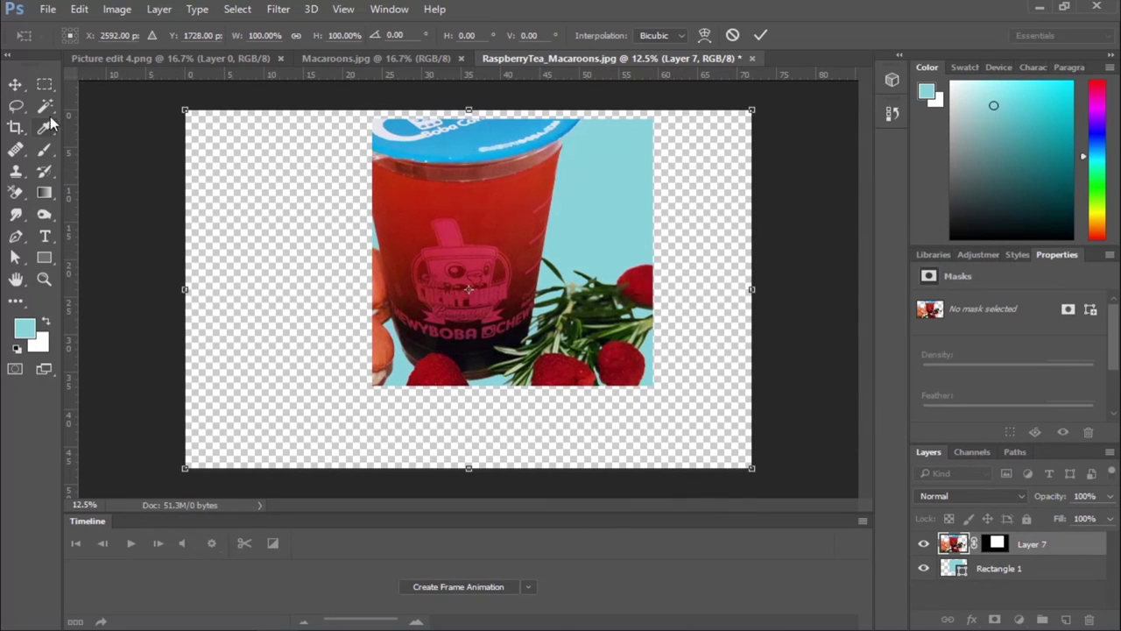
pyautogui.press('Escape')
pyautogui.hotkey('ctrl', 'z')
# Reposition the aqua Rectangle 1 and scale it down behind the cup
pyautogui.click(1025, 568)
pyautogui.press('Up')
pyautogui.click(638, 256)
pyautogui.moveTo(623, 198)
pyautogui.mouseDown()
pyautogui.moveTo(578, 224)
pyautogui.moveTo(623, 195)
pyautogui.mouseUp()
pyautogui.hotkey('ctrl', 't')
pyautogui.moveTo(647, 136); pyautogui.dragTo(567, 194)
pyautogui.press('Return')
# Rotate Layer 7 clockwise by 8 degrees and shift the cutout so the cup overlaps the aqua square
pyautogui.click(1016, 544)
pyautogui.hotkey('ctrl', 't')
pyautogui.moveTo(771, 104); pyautogui.dragTo(790, 146)
pyautogui.moveTo(493, 237); pyautogui.dragTo(450, 224)
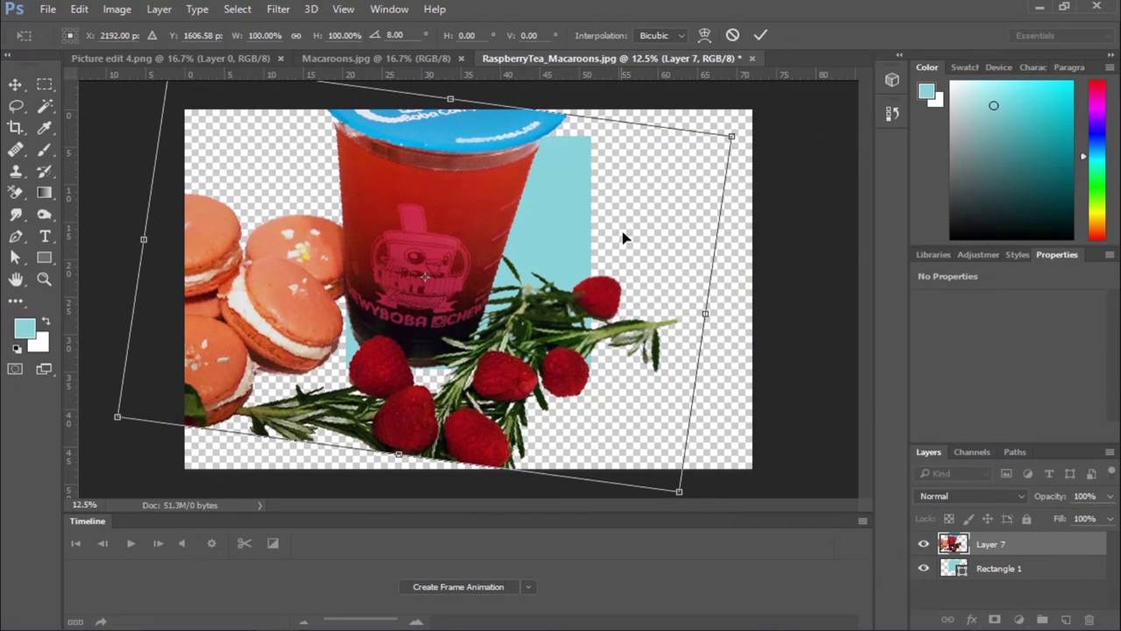
pyautogui.press('Return')
# Load the aqua square's outline as a selection and apply it as a layer mask on Layer 7
pyautogui.click(1005, 567)
pyautogui.keyDown('ctrl'); pyautogui.click(955, 568); pyautogui.keyUp('ctrl')
pyautogui.click(997, 544)
pyautogui.click(995, 620)
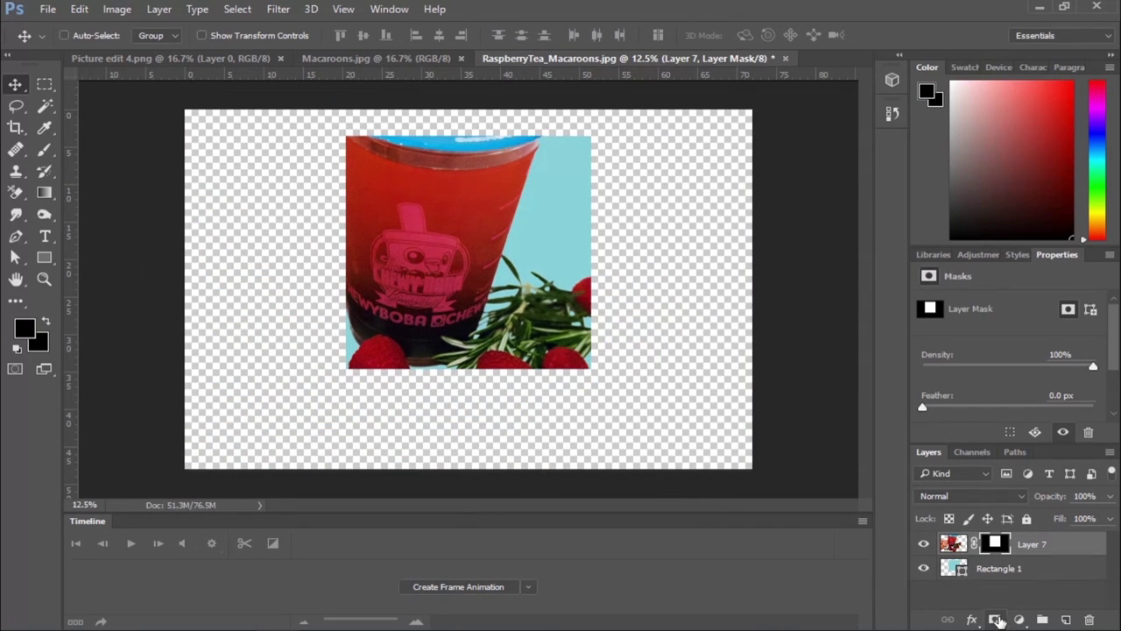
pyautogui.click(50, 13)
pyautogui.click(79, 179)
pyautogui.click(817, 13)
# Switch to the Macaroons.jpg document and duplicate Layer 0
pyautogui.click(377, 58)
pyautogui.click(1087, 545)
pyautogui.rightClick(1063, 548)
pyautogui.click(885, 73)
pyautogui.click(515, 334)
pyautogui.hotkey('ctrl', '-')
pyautogui.hotkey('ctrl', '-')
pyautogui.click(238, 9)
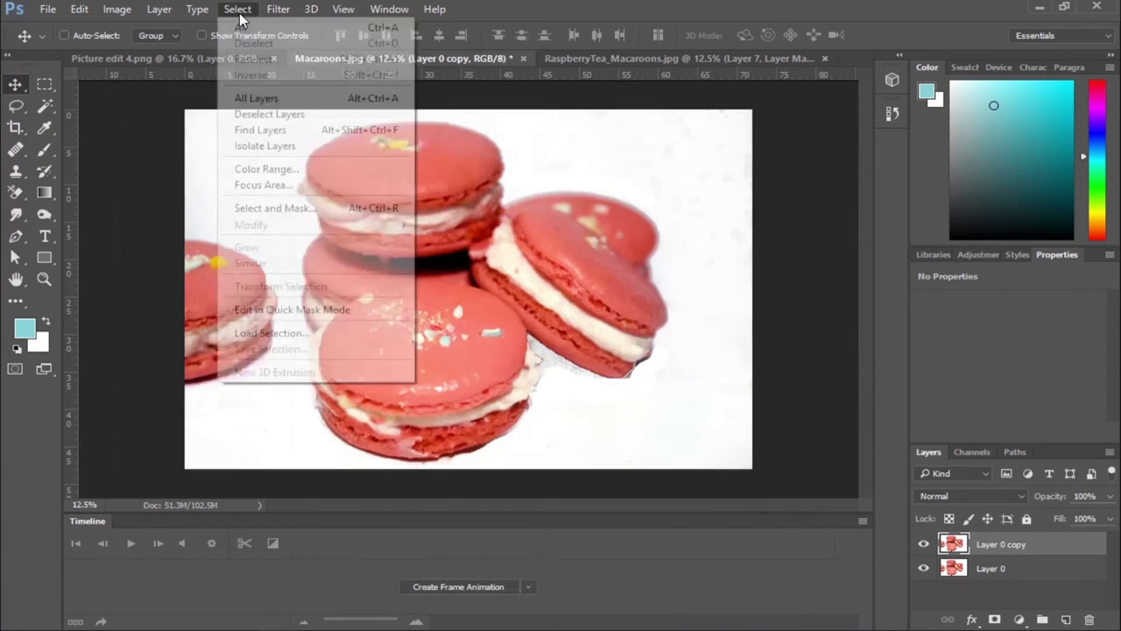
pyautogui.click(255, 168)
pyautogui.moveTo(750, 273)
pyautogui.mouseDown()
pyautogui.moveTo(794, 280)
pyautogui.moveTo(750, 286)
pyautogui.mouseUp()
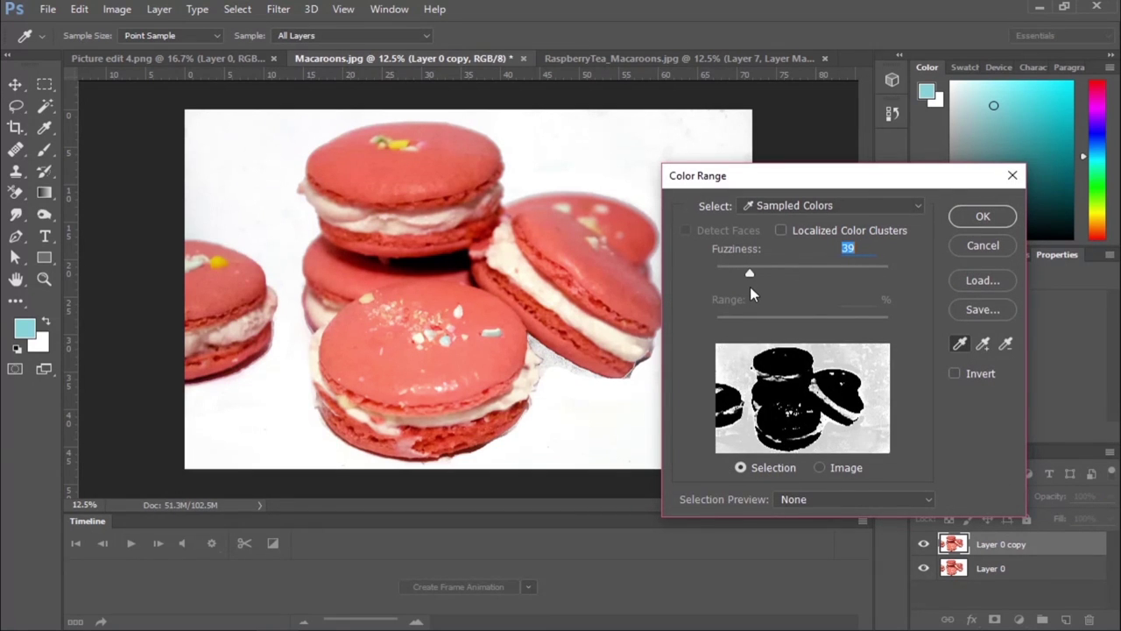
pyautogui.click(722, 129)
pyautogui.keyDown('shift'); pyautogui.click(562, 368); pyautogui.keyUp('shift')
pyautogui.keyDown('shift'); pyautogui.click(555, 346); pyautogui.keyUp('shift')
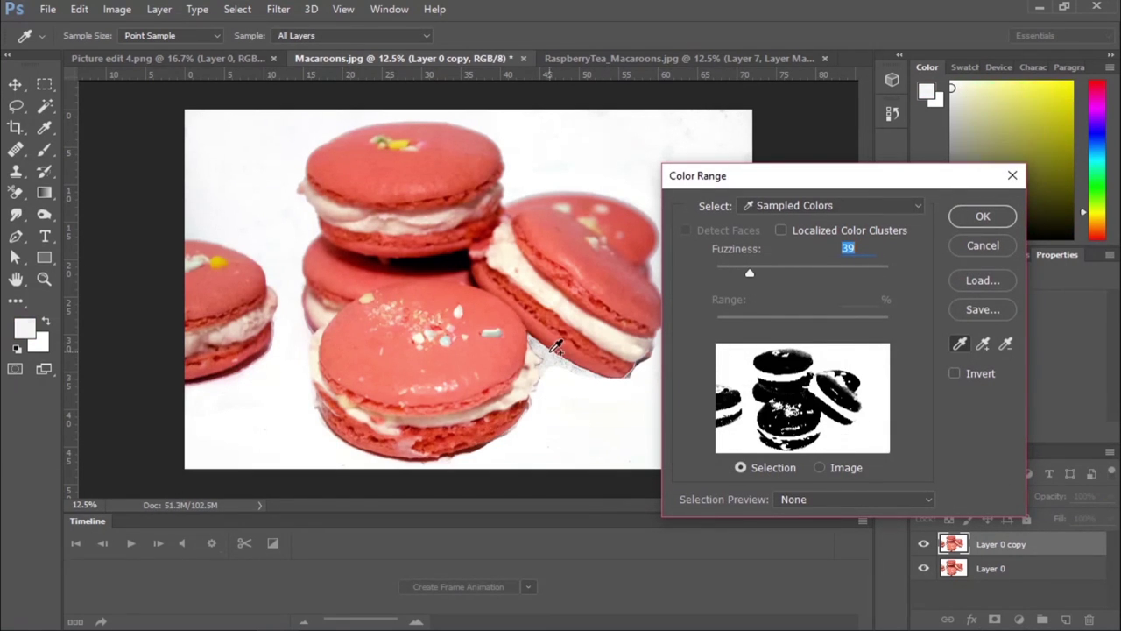
pyautogui.click(1006, 344)
pyautogui.click(623, 334)
pyautogui.click(621, 335)
pyautogui.click(624, 334)
pyautogui.click(982, 246)
# Select the white background around the macarons by sampling it with Color Range
pyautogui.click(238, 9)
pyautogui.click(275, 175)
pyautogui.click(820, 467)
pyautogui.click(638, 151)
pyautogui.click(742, 467)
pyautogui.click(982, 215)
# Delete the selected white background from Layer 0 copy, hide Layer 0 and clear the selection
pyautogui.click(1066, 619)
pyautogui.click(1089, 619)
pyautogui.press('Return')
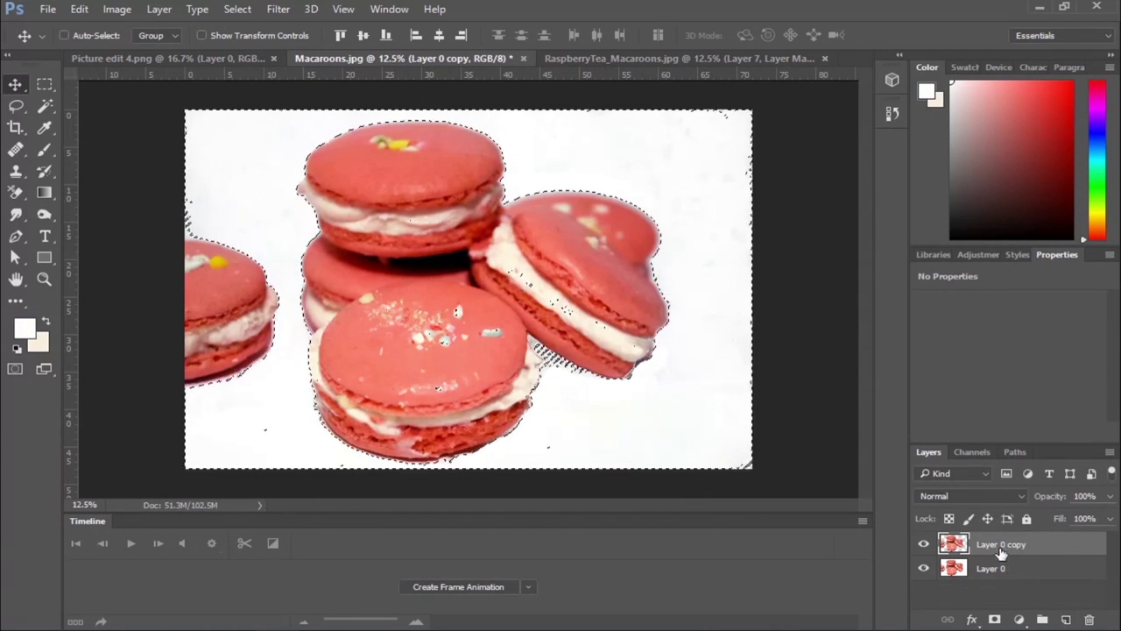
pyautogui.press('Delete')
pyautogui.click(991, 568)
pyautogui.click(924, 568)
pyautogui.hotkey('ctrl', 'd')
# Draw a 5592 by 3720 px rectangle covering the canvas beneath Layer 0 copy and fill it with black
pyautogui.click(44, 257)
pyautogui.moveTo(176, 95); pyautogui.dragTo(788, 482)
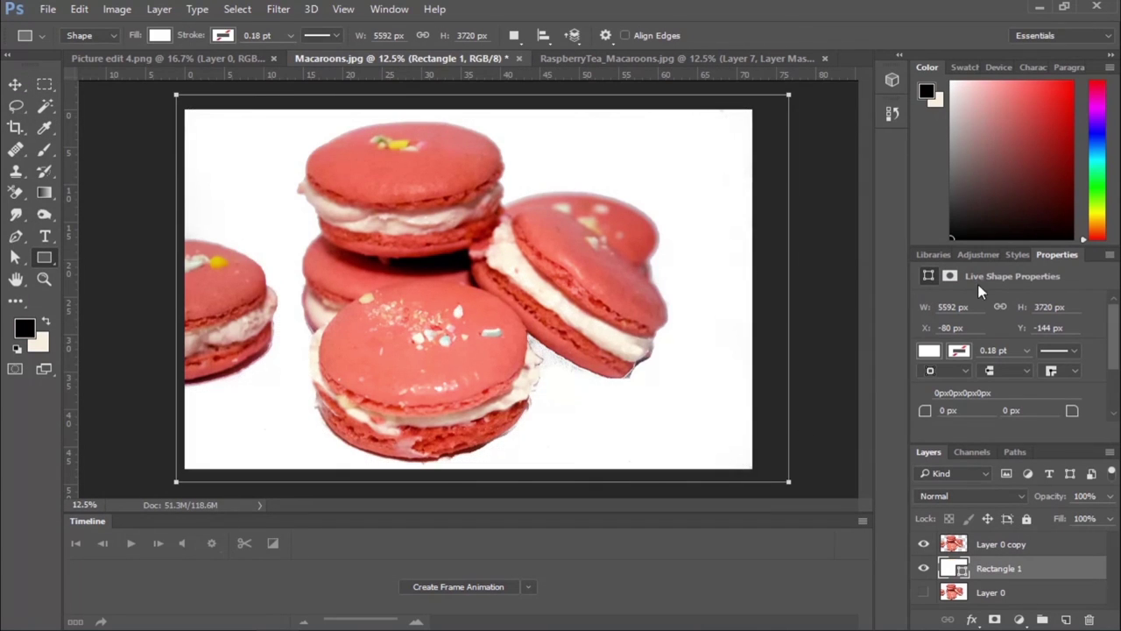
pyautogui.click(159, 35)
pyautogui.click(187, 172)
pyautogui.click(153, 39)
# Add a layer mask to Layer 0 copy and paint out the leftover background specks with black brushes up to 200 px
pyautogui.click(1000, 544)
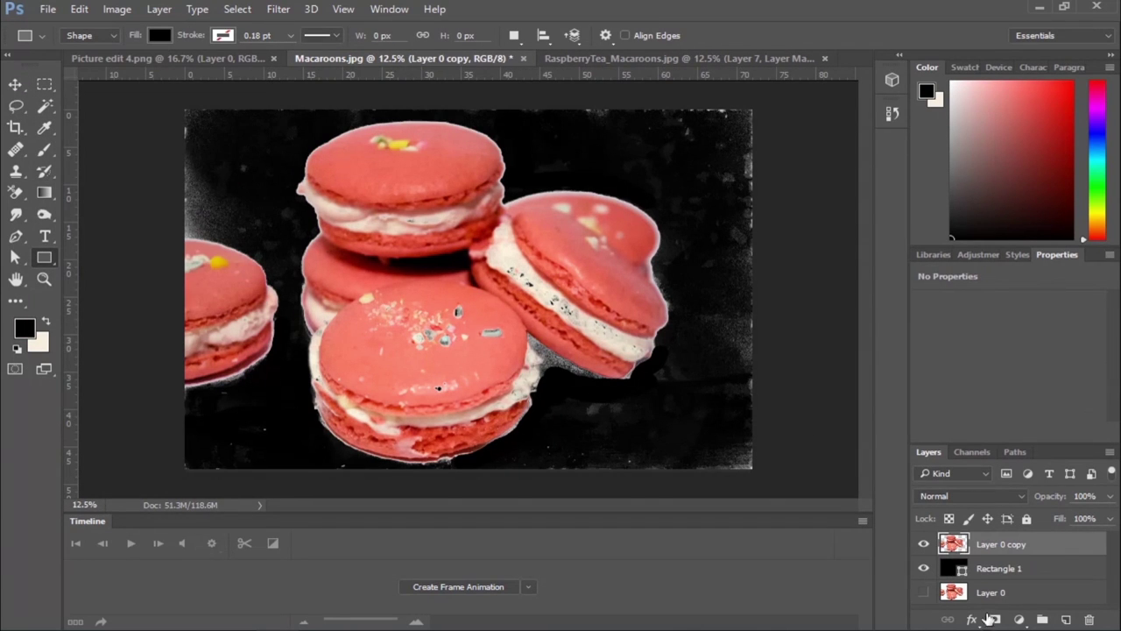
pyautogui.click(993, 619)
pyautogui.click(45, 150)
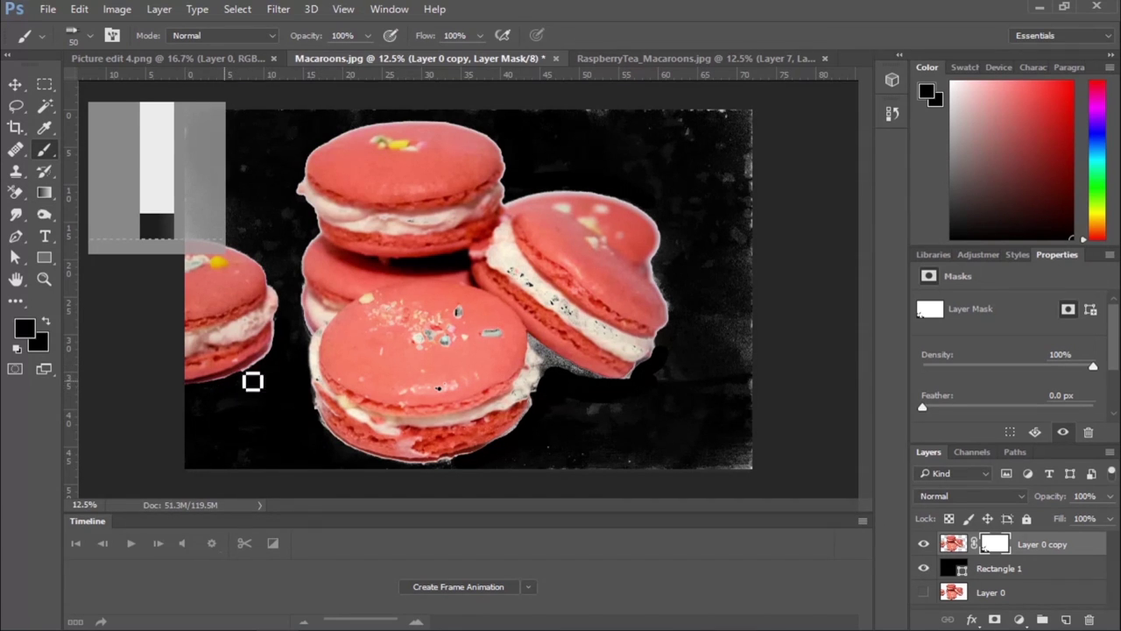
pyautogui.moveTo(755, 156); pyautogui.dragTo(762, 250)
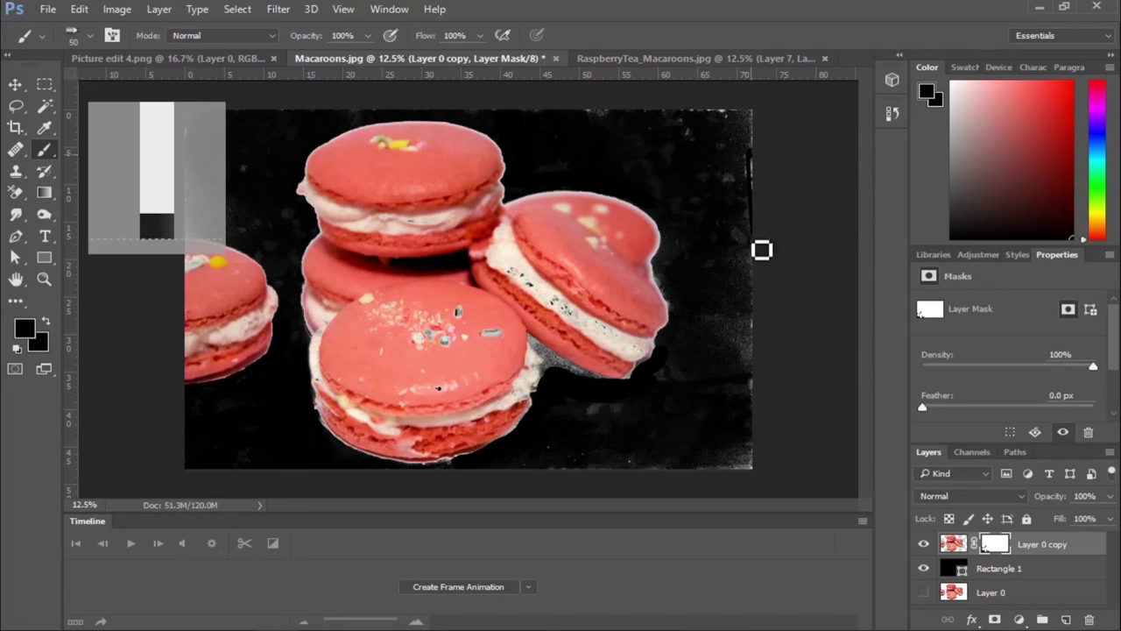
pyautogui.moveTo(745, 176); pyautogui.dragTo(726, 112)
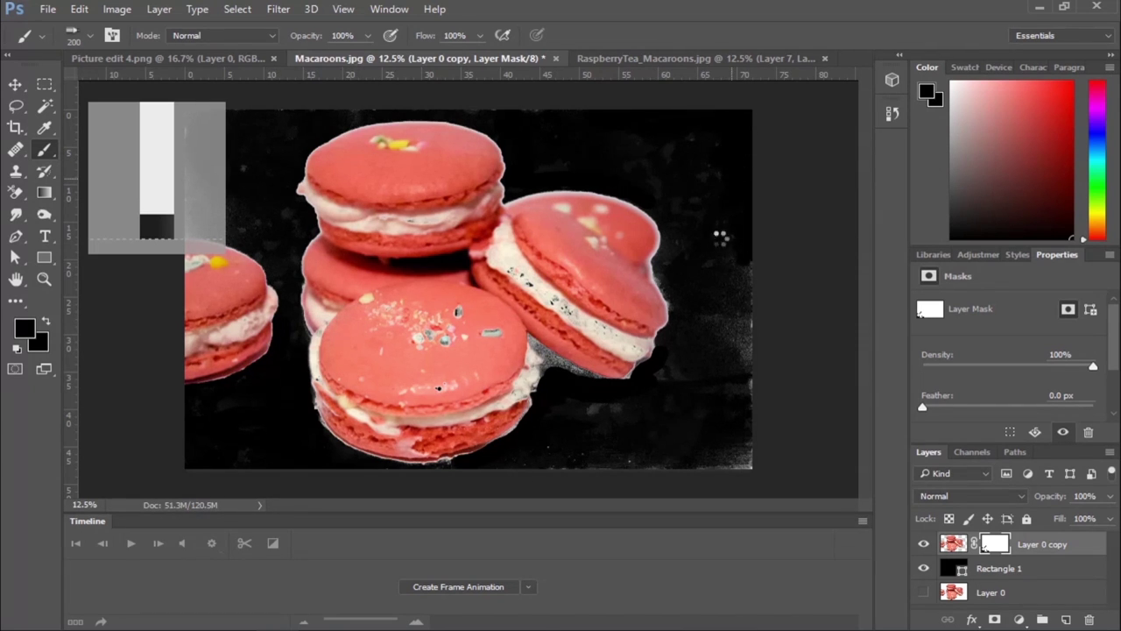
pyautogui.moveTo(724, 237); pyautogui.dragTo(681, 271)
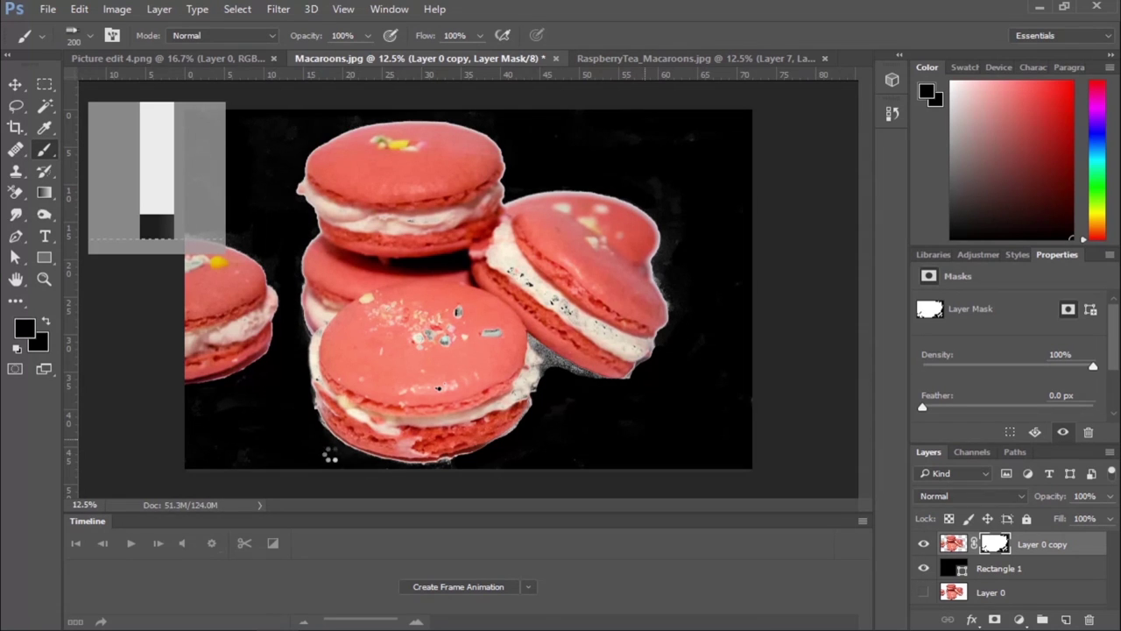
pyautogui.click(333, 456)
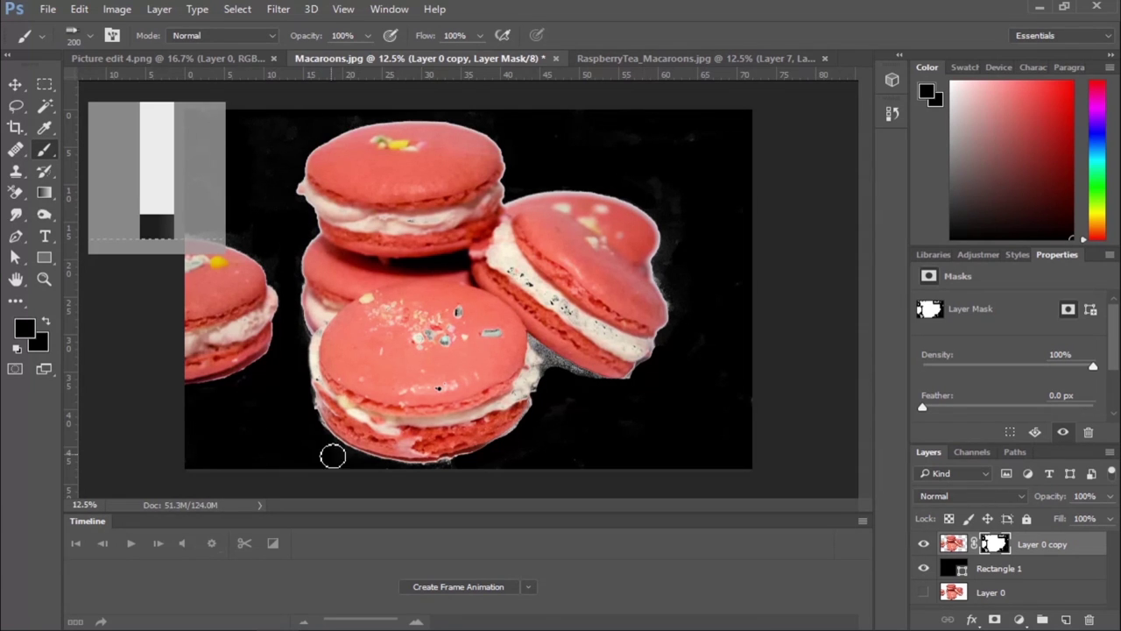
# Paint away the pale fringe and grey shadow around the right-hand macarons on the mask with 60 and 40 px brushes
pyautogui.moveTo(678, 255); pyautogui.dragTo(674, 290)
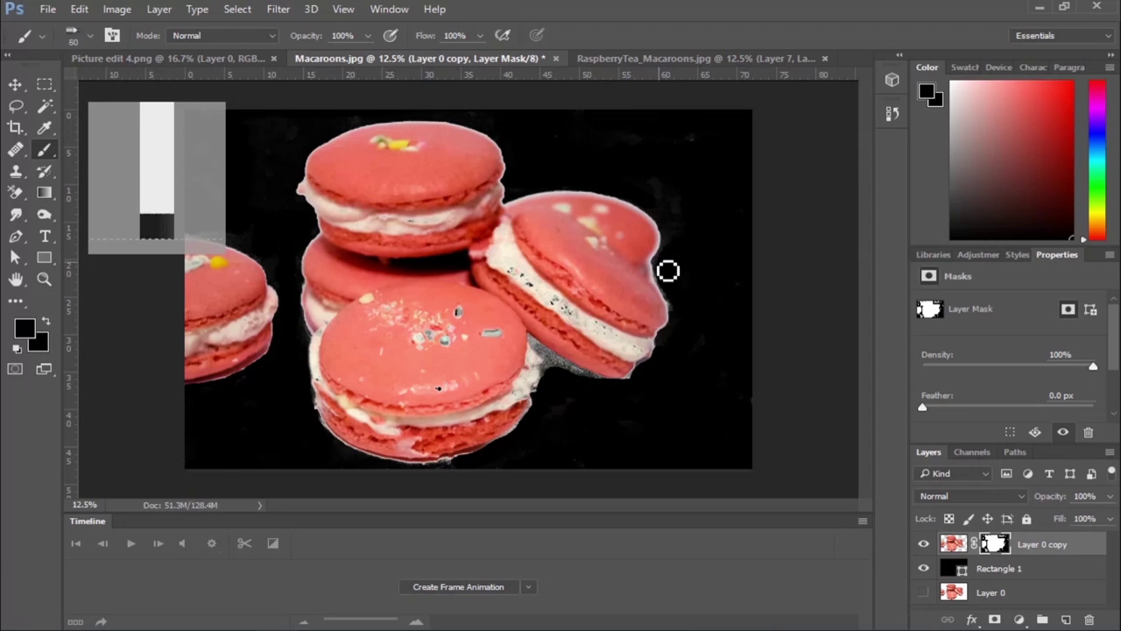
pyautogui.moveTo(665, 275); pyautogui.dragTo(666, 288)
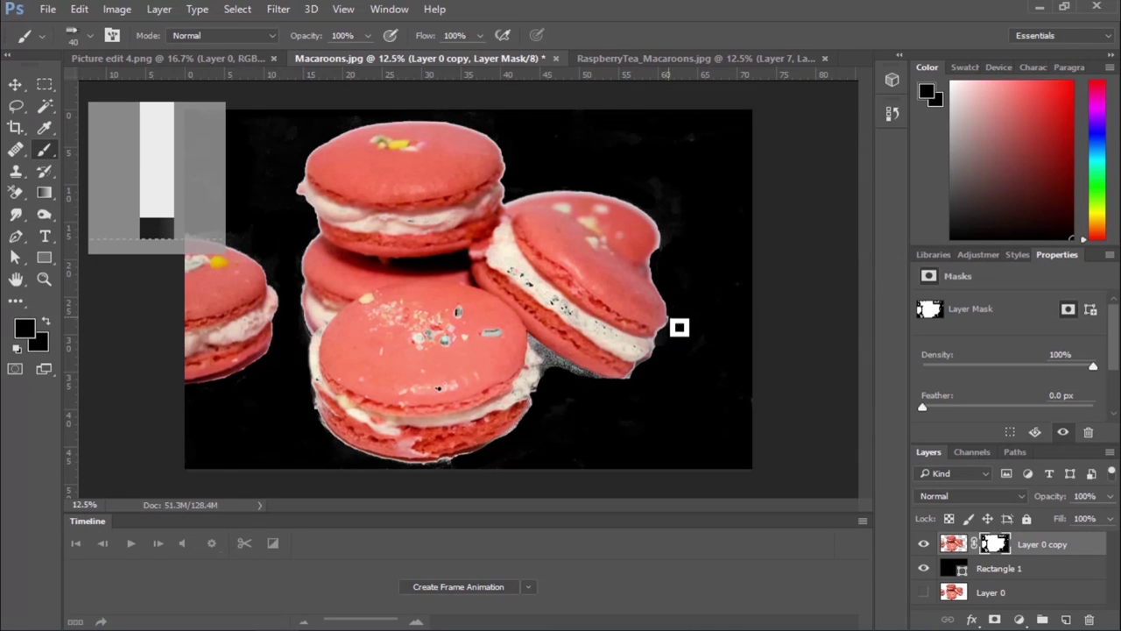
pyautogui.moveTo(648, 382); pyautogui.dragTo(631, 374)
pyautogui.moveTo(540, 347); pyautogui.dragTo(570, 374)
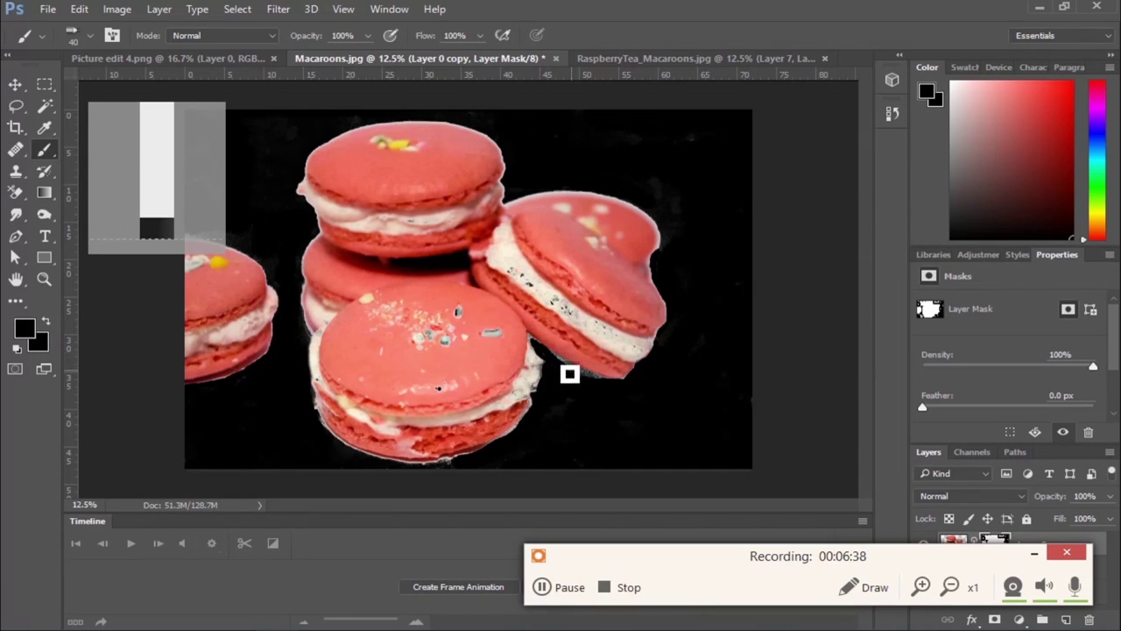
pyautogui.hotkey('ctrl', 'z')
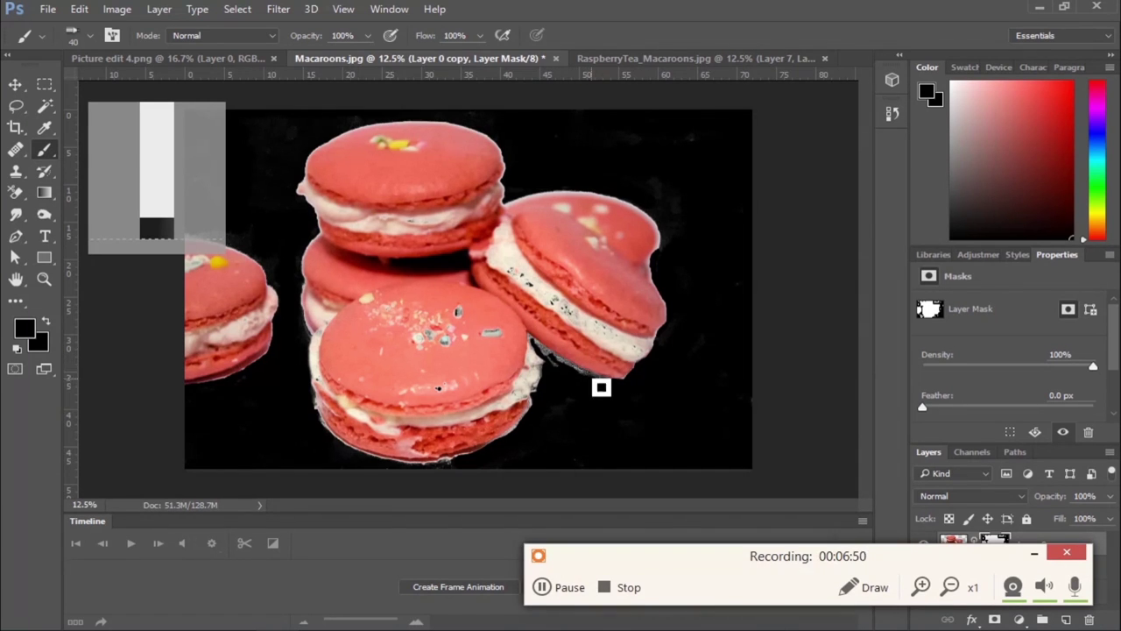
pyautogui.moveTo(581, 377)
pyautogui.mouseDown()
pyautogui.moveTo(552, 357)
pyautogui.moveTo(560, 364)
pyautogui.mouseUp()
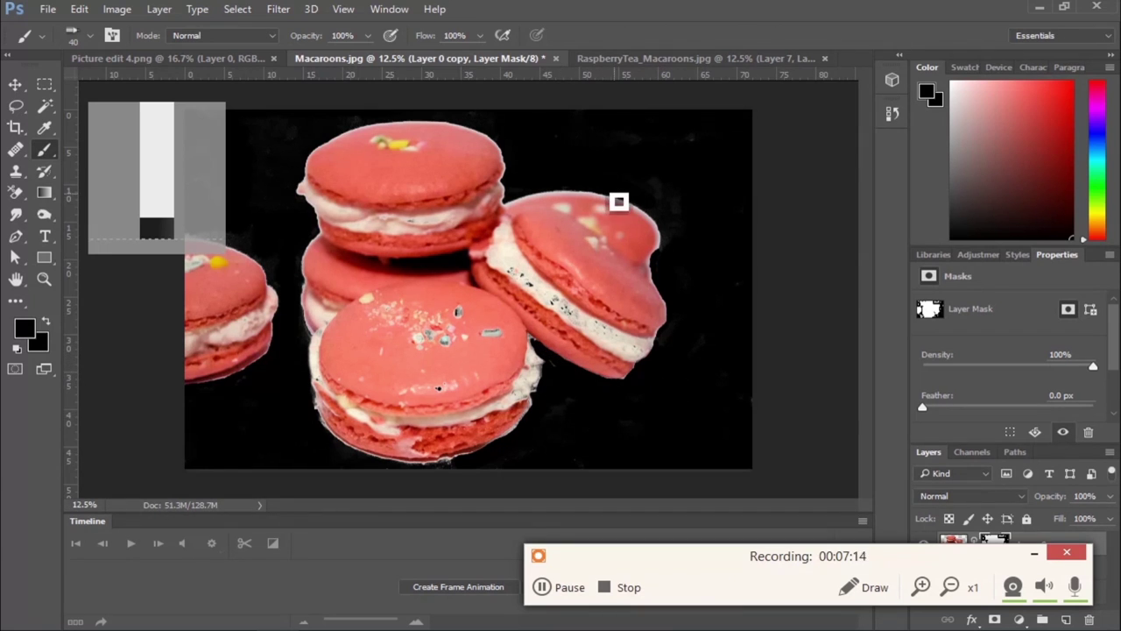
pyautogui.moveTo(625, 208)
pyautogui.mouseDown()
pyautogui.moveTo(669, 247)
pyautogui.moveTo(666, 227)
pyautogui.moveTo(626, 208)
pyautogui.moveTo(665, 201)
pyautogui.moveTo(519, 216)
pyautogui.moveTo(550, 205)
pyautogui.mouseUp()
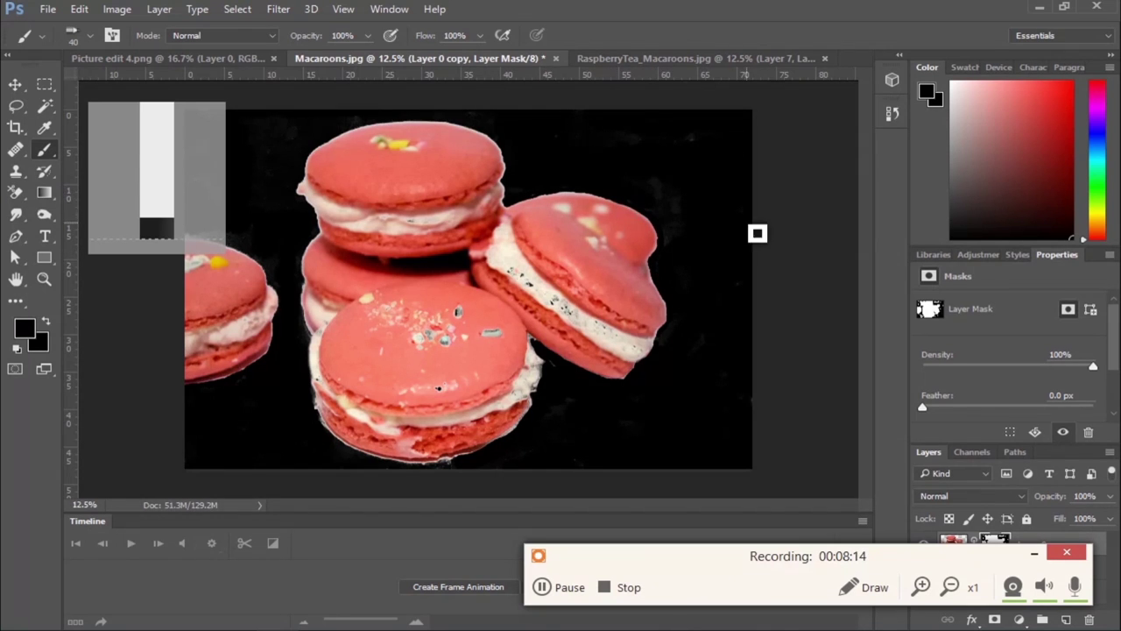
pyautogui.rightClick(15, 214)
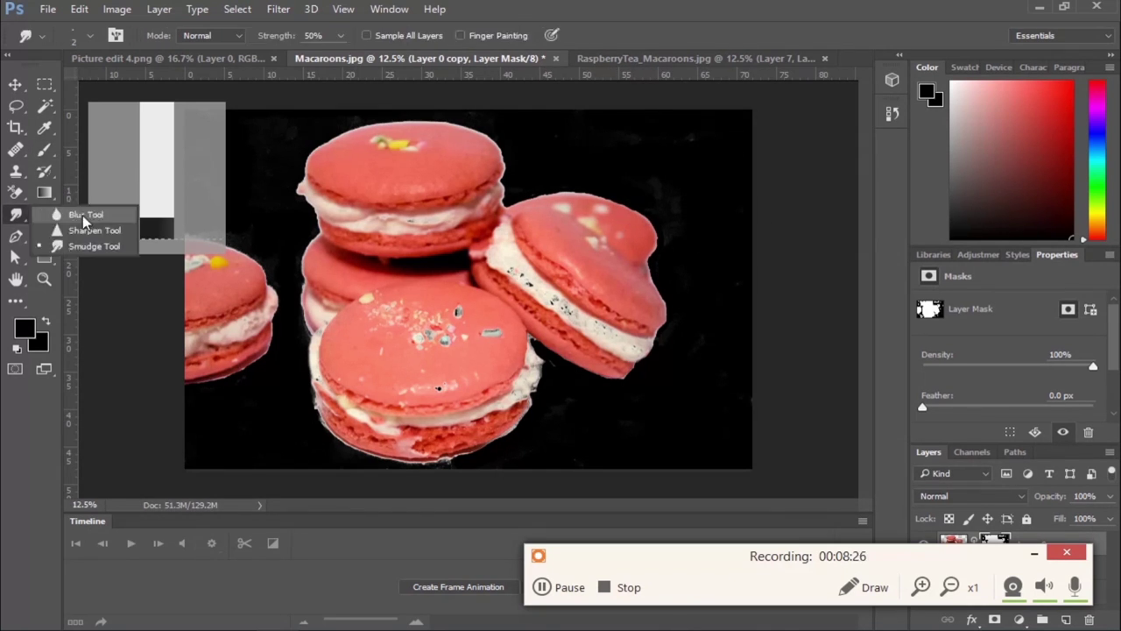
pyautogui.click(68, 218)
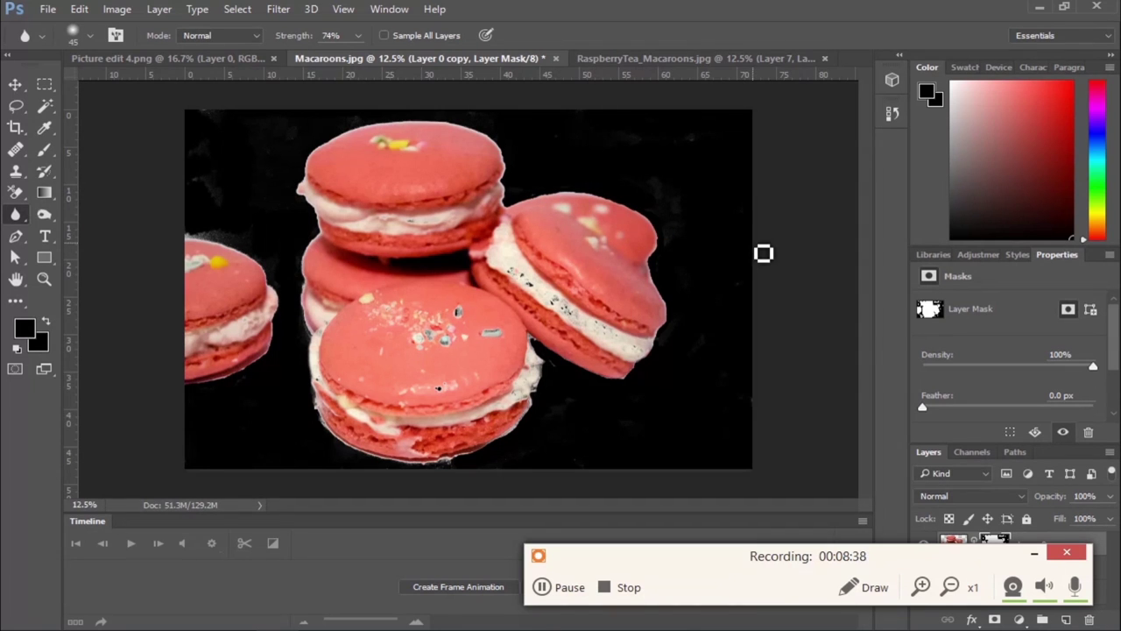
pyautogui.click(44, 151)
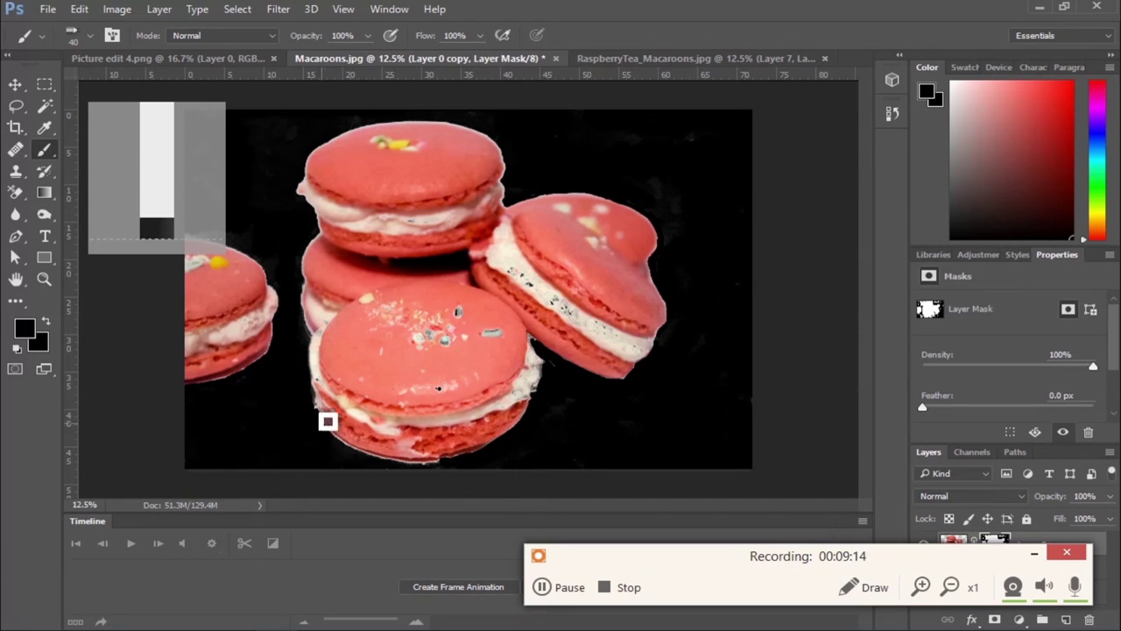
# Paint away the pale fringe around the front macaron on Layer 0 copy's mask, refining the edge with a 15 px black brush
pyautogui.moveTo(446, 471); pyautogui.dragTo(429, 466)
pyautogui.moveTo(308, 307)
pyautogui.mouseDown()
pyautogui.moveTo(317, 332)
pyautogui.moveTo(316, 293)
pyautogui.mouseUp()
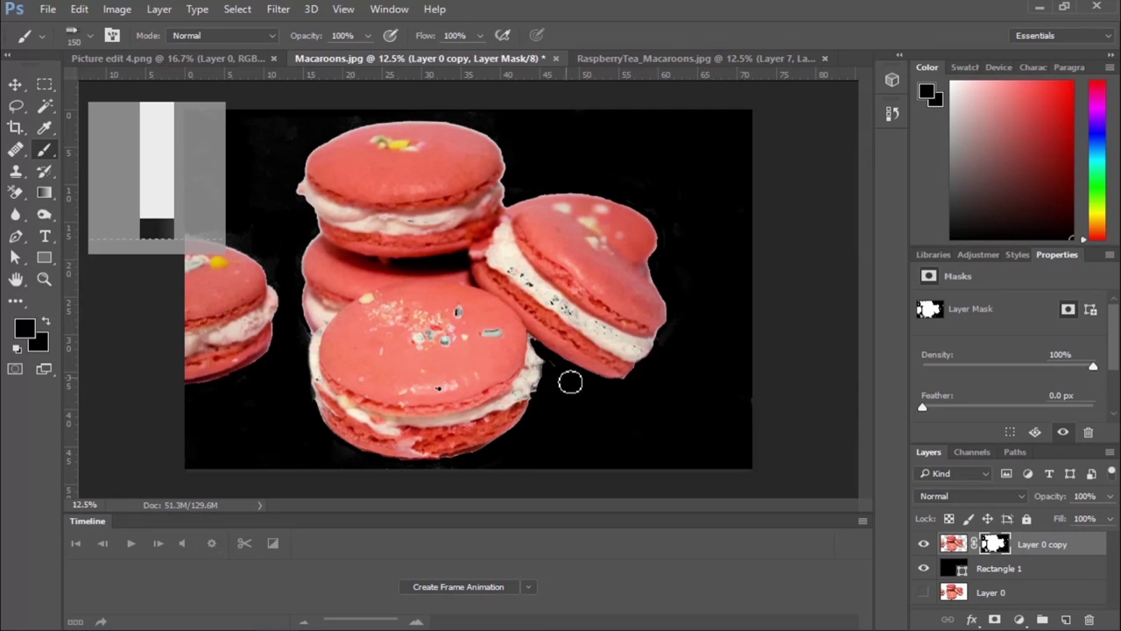
pyautogui.scroll(3, 533, 342)
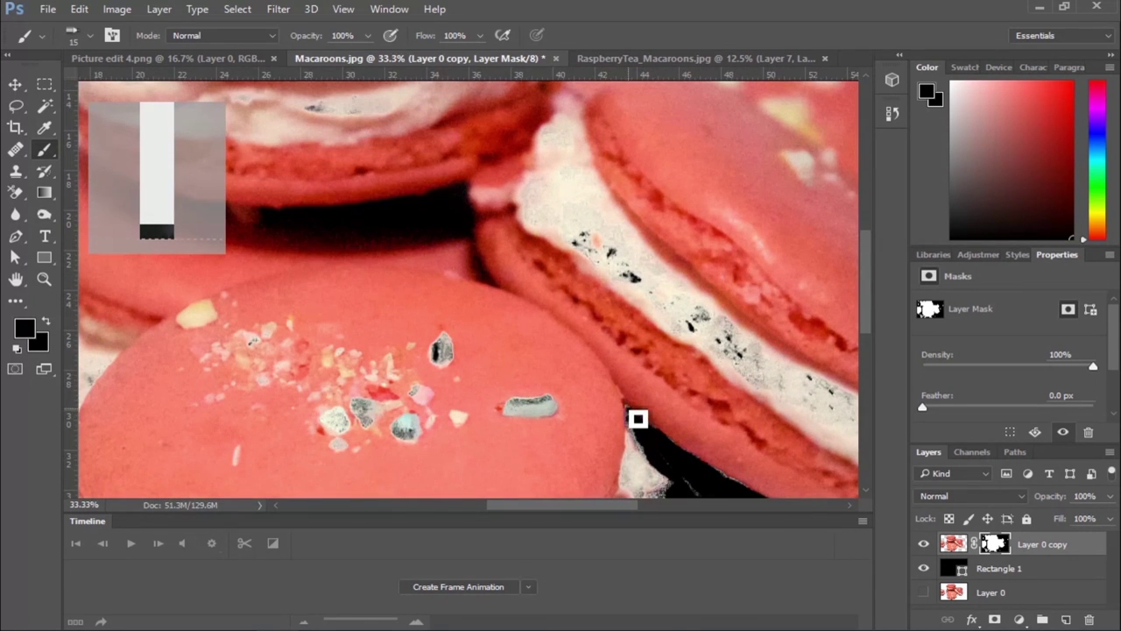
pyautogui.scroll(-5, 654, 421)
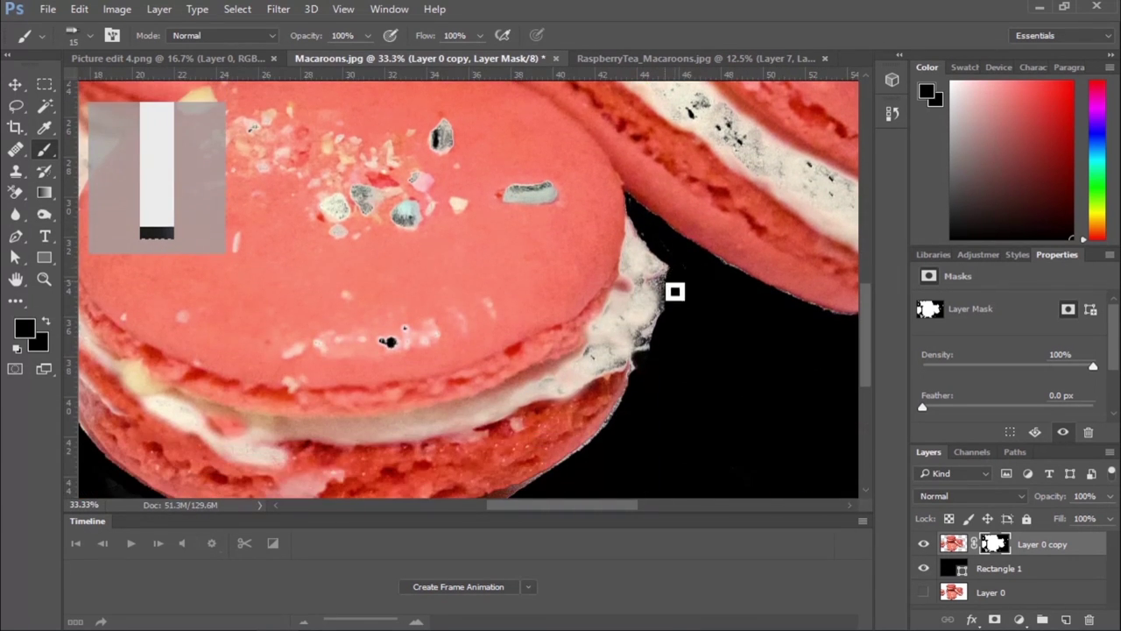
pyautogui.moveTo(673, 292)
pyautogui.mouseDown()
pyautogui.moveTo(671, 257)
pyautogui.moveTo(676, 316)
pyautogui.moveTo(654, 366)
pyautogui.mouseUp()
pyautogui.scroll(-4, 490, 333)
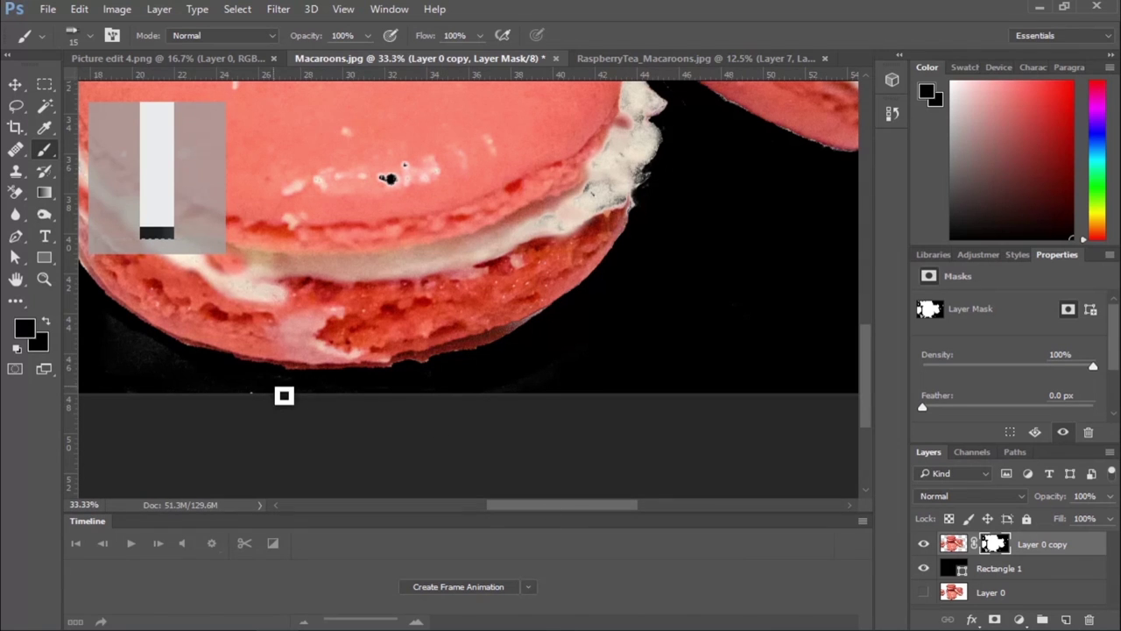
pyautogui.hscroll(-5, 246, 399)
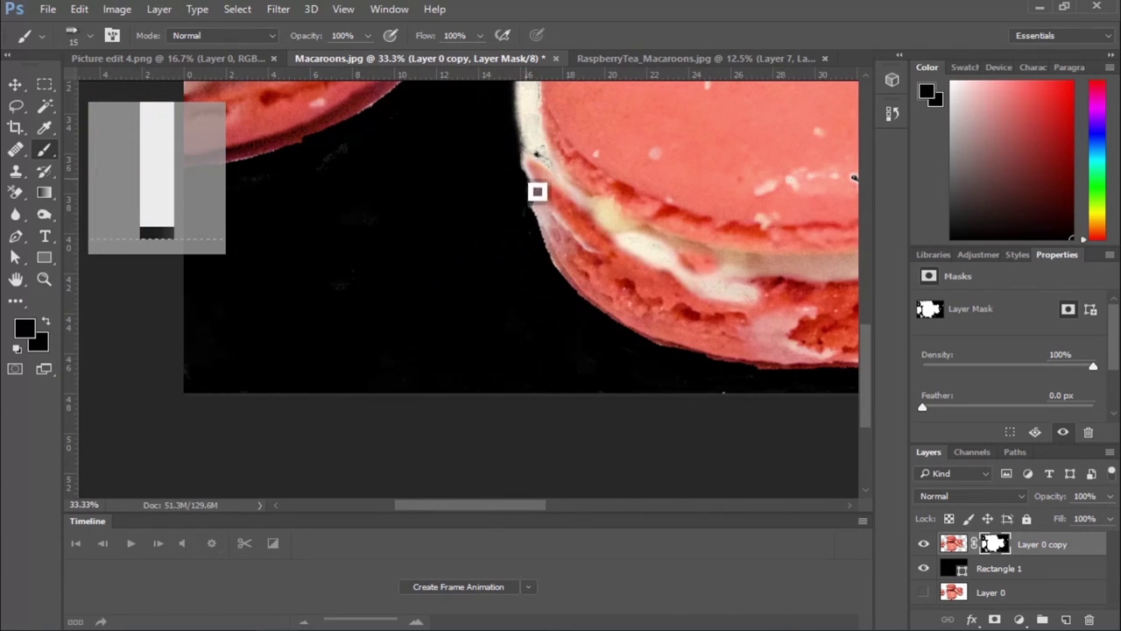
# Paint away the pale fringe and grey specks around the left-hand macaron on the mask with the 15 px brush
pyautogui.scroll(3, 553, 251)
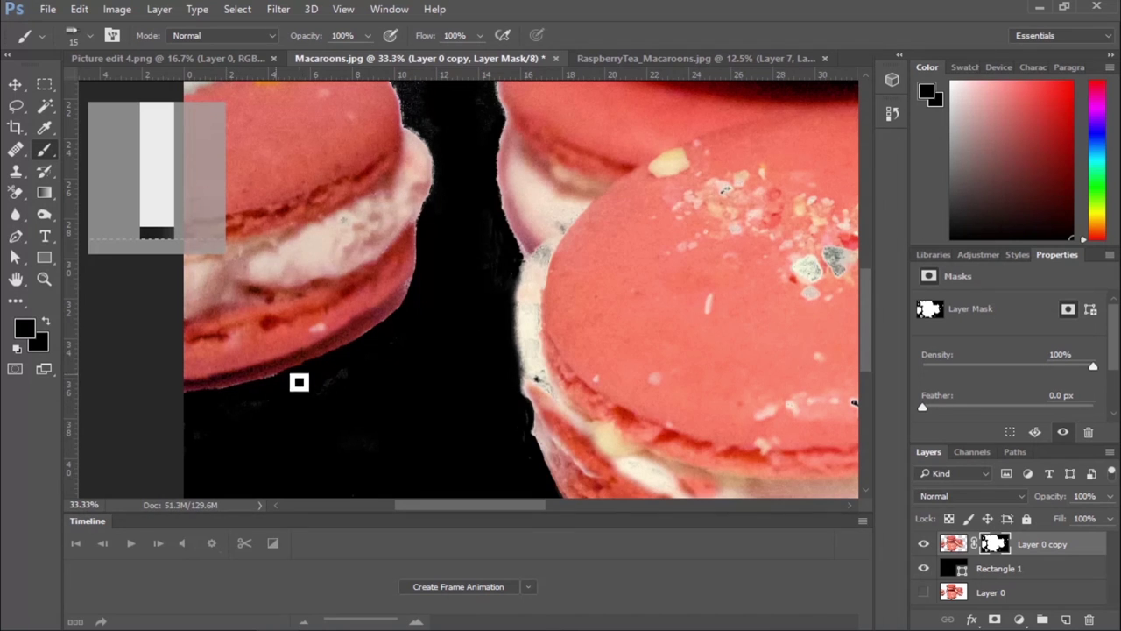
pyautogui.scroll(5, 299, 382)
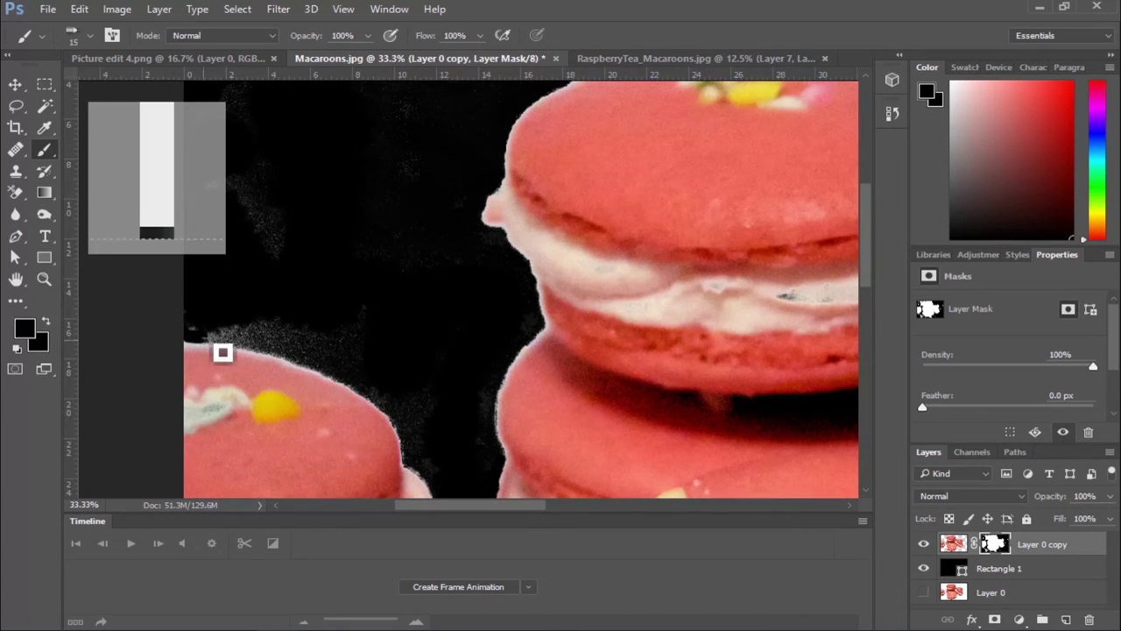
pyautogui.moveTo(329, 378)
pyautogui.mouseDown()
pyautogui.moveTo(228, 347)
pyautogui.moveTo(226, 332)
pyautogui.moveTo(346, 344)
pyautogui.moveTo(352, 391)
pyautogui.moveTo(440, 395)
pyautogui.moveTo(399, 416)
pyautogui.moveTo(385, 411)
pyautogui.moveTo(410, 437)
pyautogui.moveTo(387, 389)
pyautogui.moveTo(414, 466)
pyautogui.mouseUp()
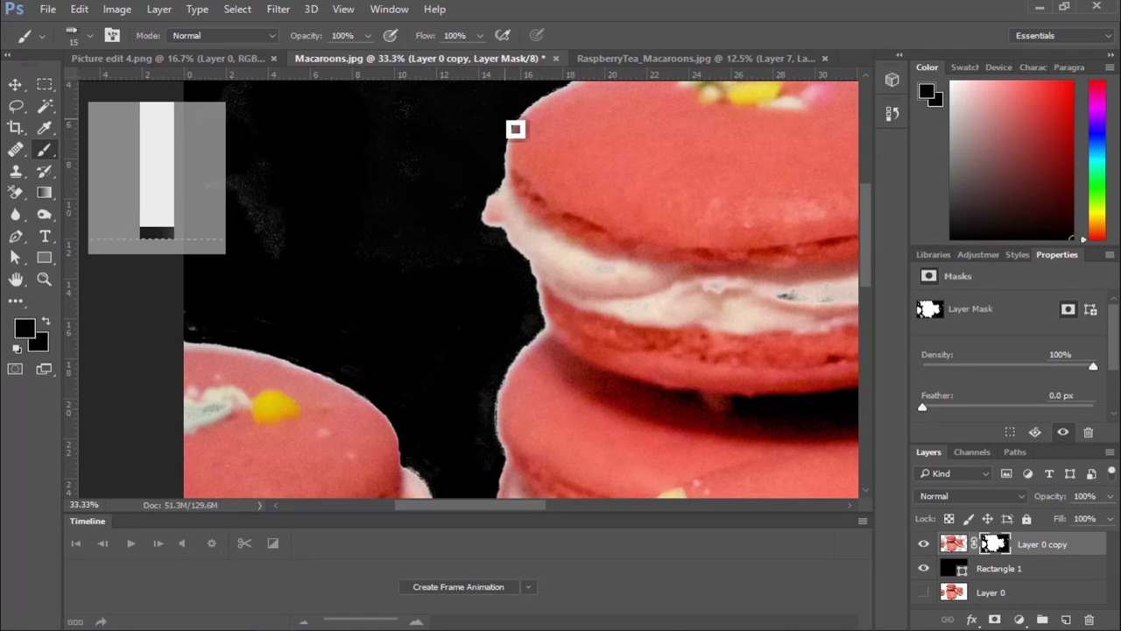
# Clone red macaron texture over the left-hand macaron's pale upper rim on the Layer 0 copy image with a 30 px Clone Stamp
pyautogui.click(16, 171)
pyautogui.click(44, 214)
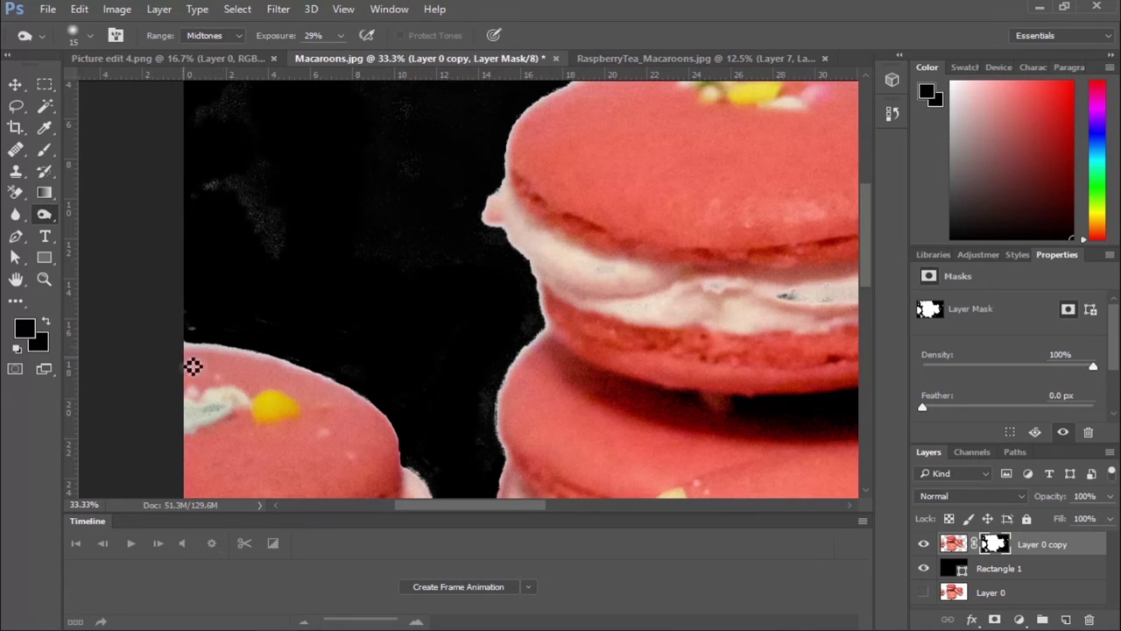
pyautogui.click(16, 172)
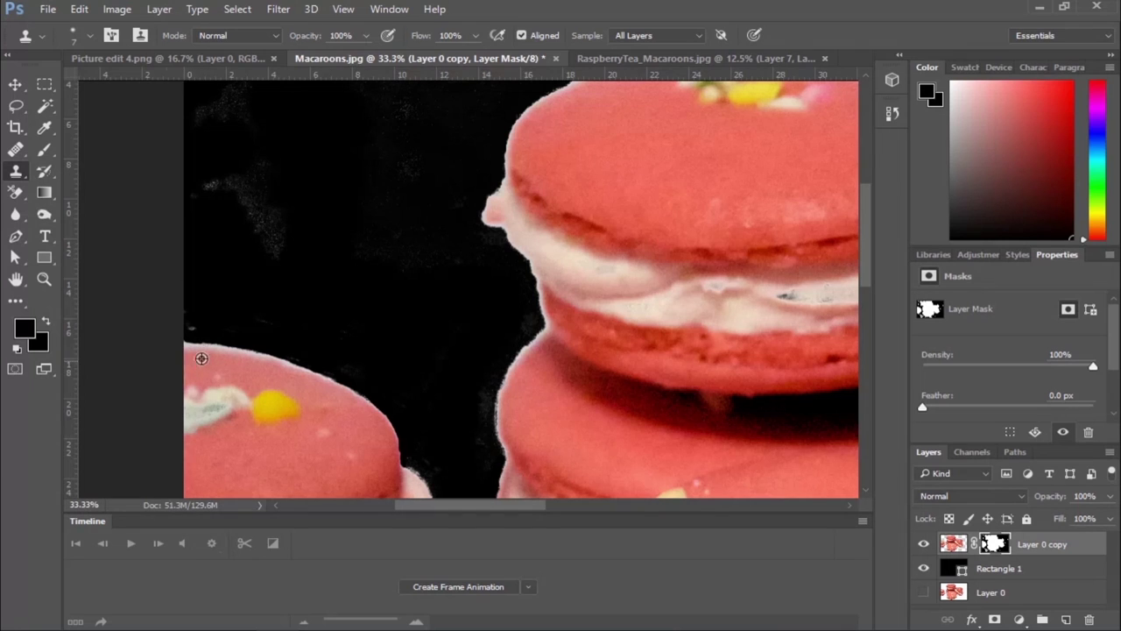
pyautogui.hotkey('ctrl', '2')
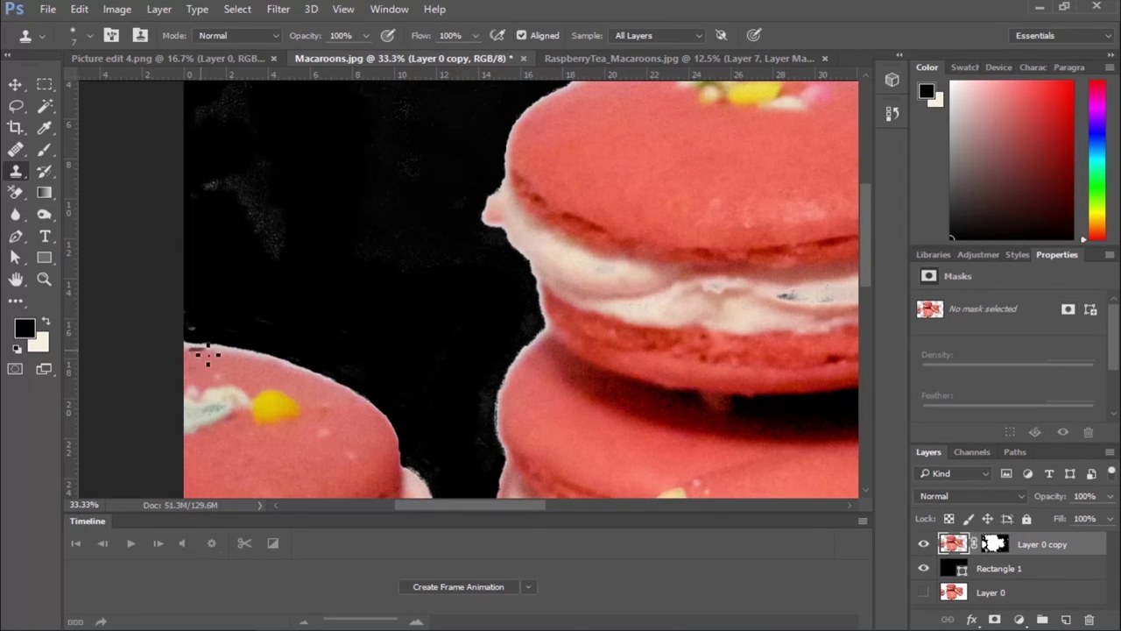
pyautogui.keyDown('alt'); pyautogui.click(196, 367); pyautogui.keyUp('alt')
pyautogui.moveTo(209, 360)
pyautogui.mouseDown()
pyautogui.moveTo(220, 360)
pyautogui.moveTo(199, 355)
pyautogui.moveTo(338, 395)
pyautogui.moveTo(320, 381)
pyautogui.moveTo(373, 408)
pyautogui.moveTo(403, 449)
pyautogui.moveTo(393, 460)
pyautogui.mouseUp()
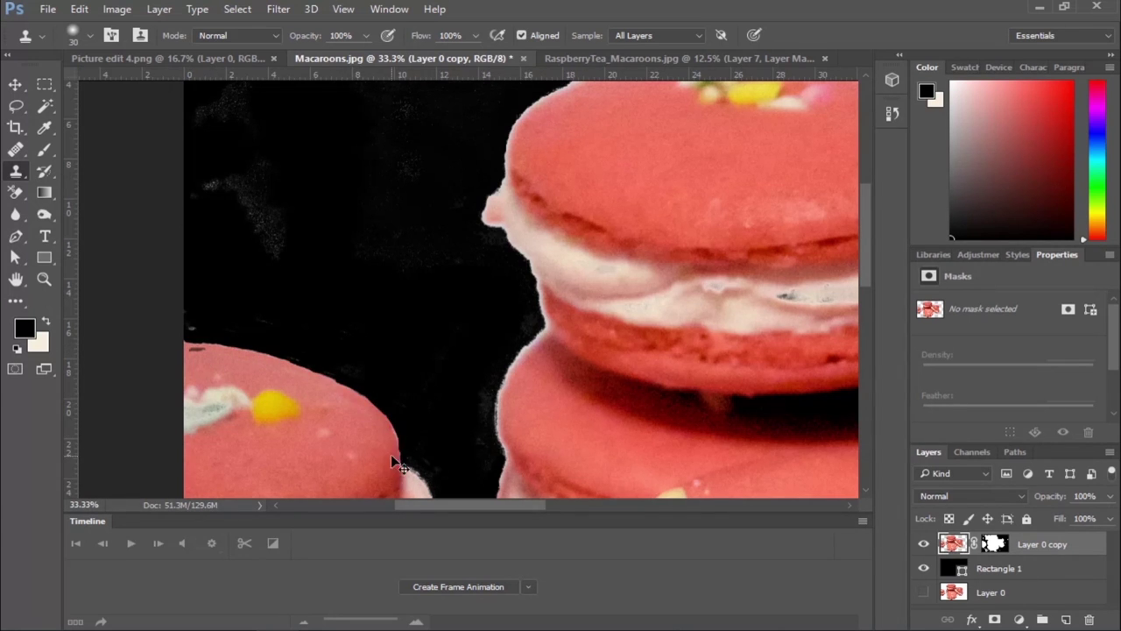
# Paint white on the layer mask with a 15 px brush to restore the hole near the left-hand macaron's upper edge
pyautogui.click(995, 543)
pyautogui.click(44, 149)
pyautogui.click(31, 325)
pyautogui.press('Escape')
pyautogui.press('d')
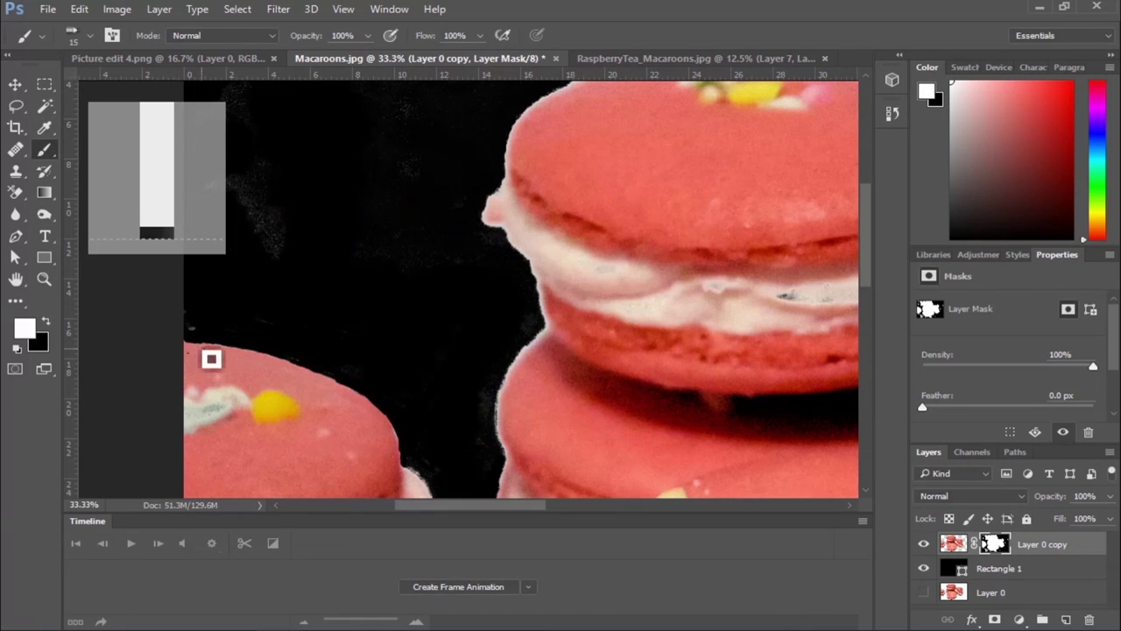
# Paint black on the mask over the grey specks in the upper-left background and around the top macaron with the 15 px brush
pyautogui.click(46, 321)
pyautogui.moveTo(865, 263); pyautogui.dragTo(865, 216)
pyautogui.moveTo(219, 384)
pyautogui.mouseDown()
pyautogui.moveTo(263, 380)
pyautogui.moveTo(263, 421)
pyautogui.moveTo(435, 310)
pyautogui.moveTo(202, 322)
pyautogui.moveTo(375, 237)
pyautogui.mouseUp()
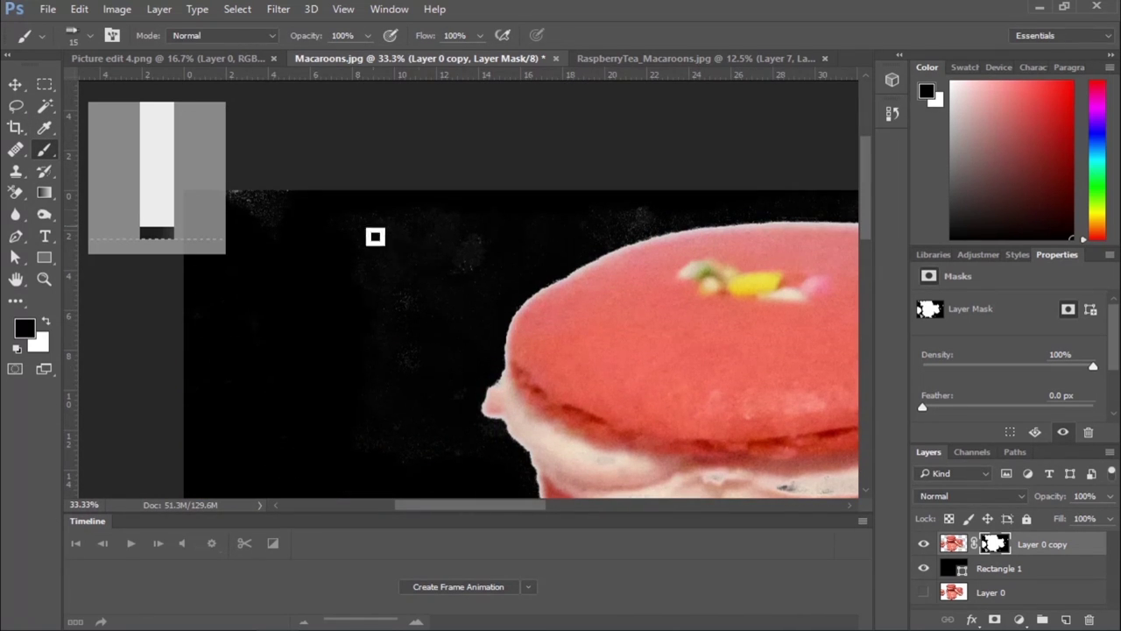
pyautogui.moveTo(463, 227)
pyautogui.mouseDown()
pyautogui.moveTo(376, 280)
pyautogui.moveTo(431, 321)
pyautogui.moveTo(388, 240)
pyautogui.moveTo(448, 342)
pyautogui.mouseUp()
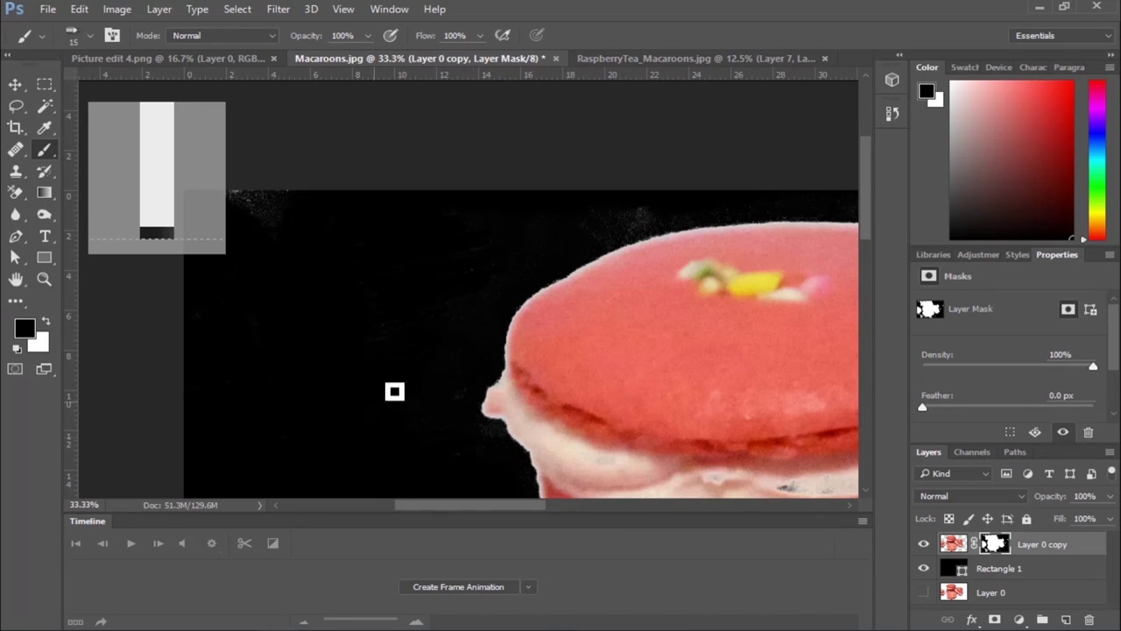
pyautogui.moveTo(222, 210)
pyautogui.mouseDown()
pyautogui.moveTo(284, 197)
pyautogui.moveTo(419, 209)
pyautogui.moveTo(587, 229)
pyautogui.moveTo(624, 254)
pyautogui.moveTo(658, 248)
pyautogui.moveTo(503, 277)
pyautogui.moveTo(513, 374)
pyautogui.mouseUp()
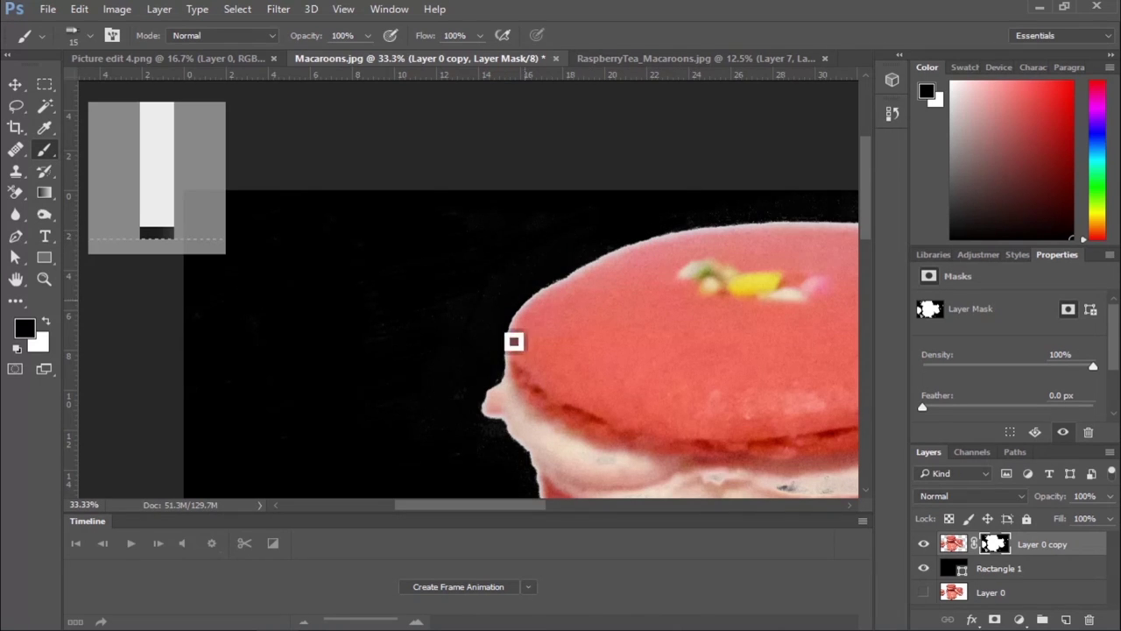
pyautogui.moveTo(498, 510); pyautogui.dragTo(557, 510)
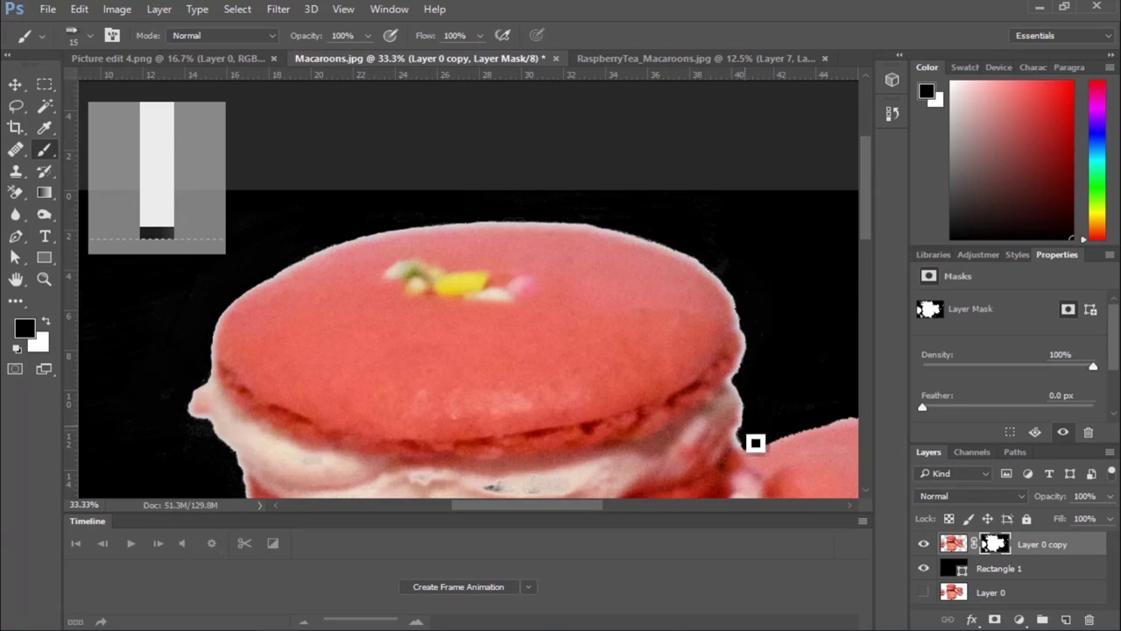
# Clone red texture over the top macaron's pale upper rim on the Layer 0 copy image with the 30 px Clone Stamp
pyautogui.hotkey('ctrl', '2')
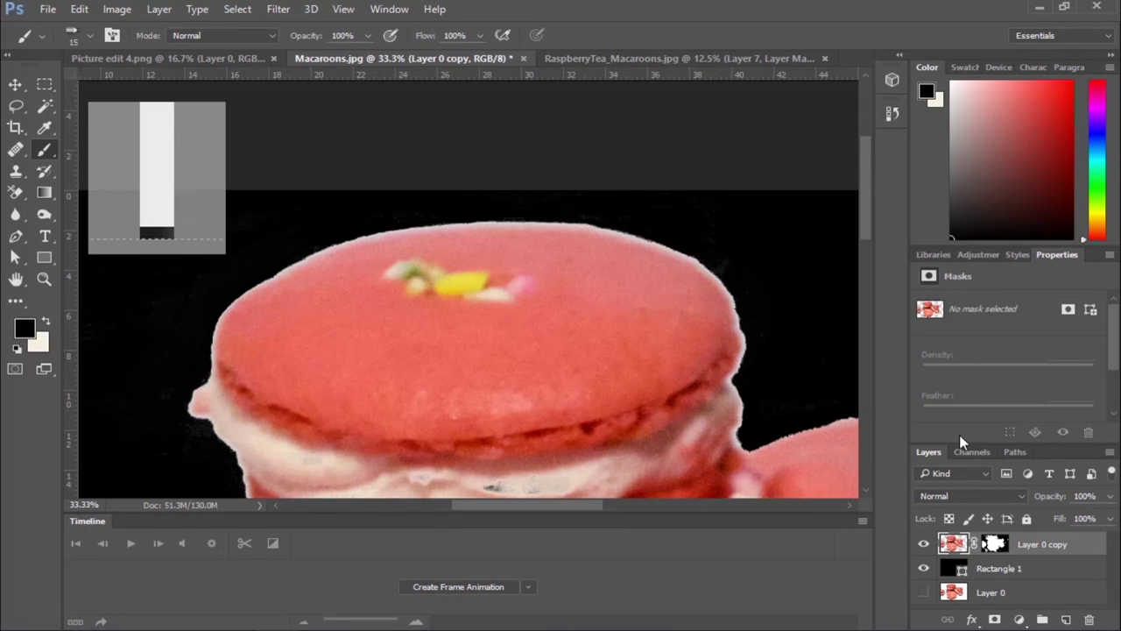
pyautogui.press('s')
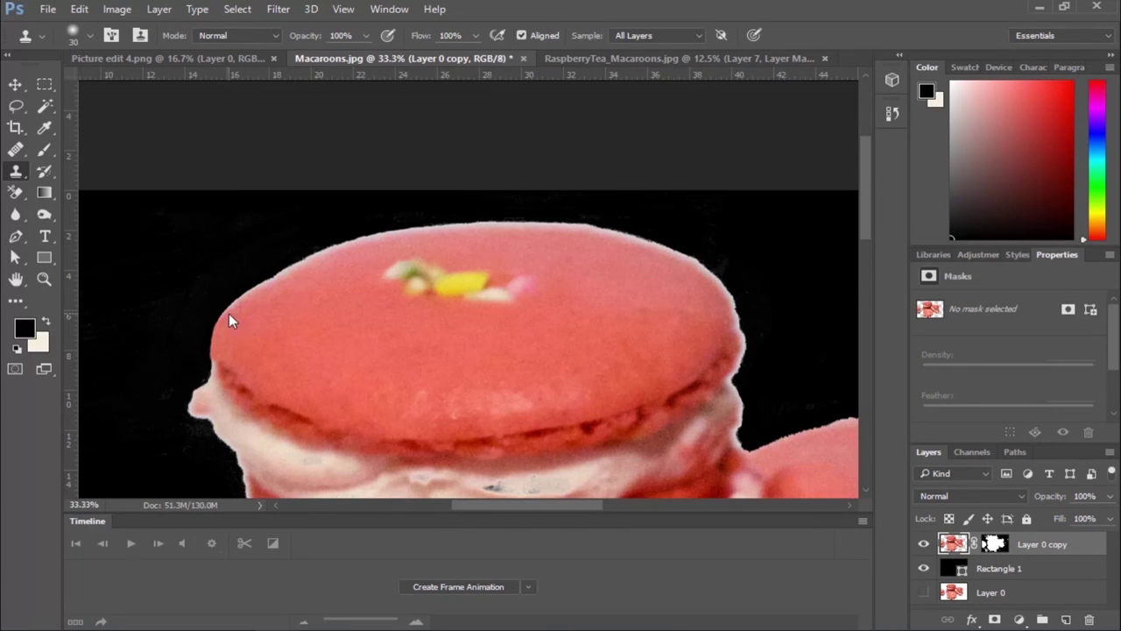
pyautogui.keyDown('alt'); pyautogui.click(252, 318); pyautogui.keyUp('alt')
pyautogui.moveTo(287, 285)
pyautogui.mouseDown()
pyautogui.moveTo(415, 227)
pyautogui.moveTo(411, 272)
pyautogui.moveTo(371, 250)
pyautogui.moveTo(529, 238)
pyautogui.moveTo(232, 323)
pyautogui.moveTo(556, 238)
pyautogui.moveTo(645, 248)
pyautogui.mouseUp()
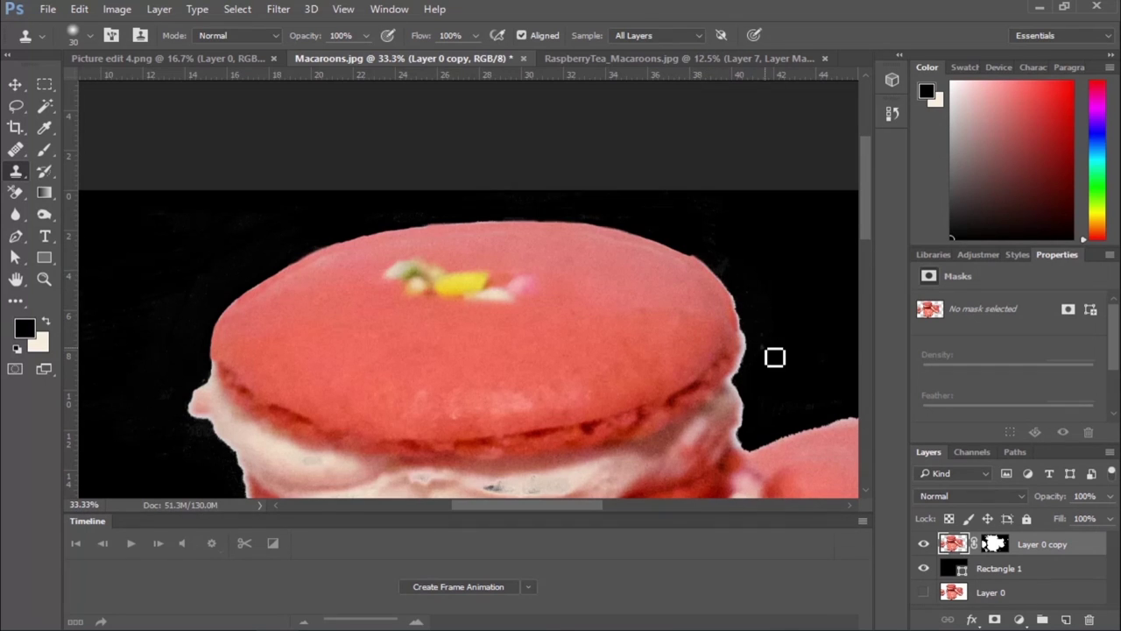
pyautogui.press('j')
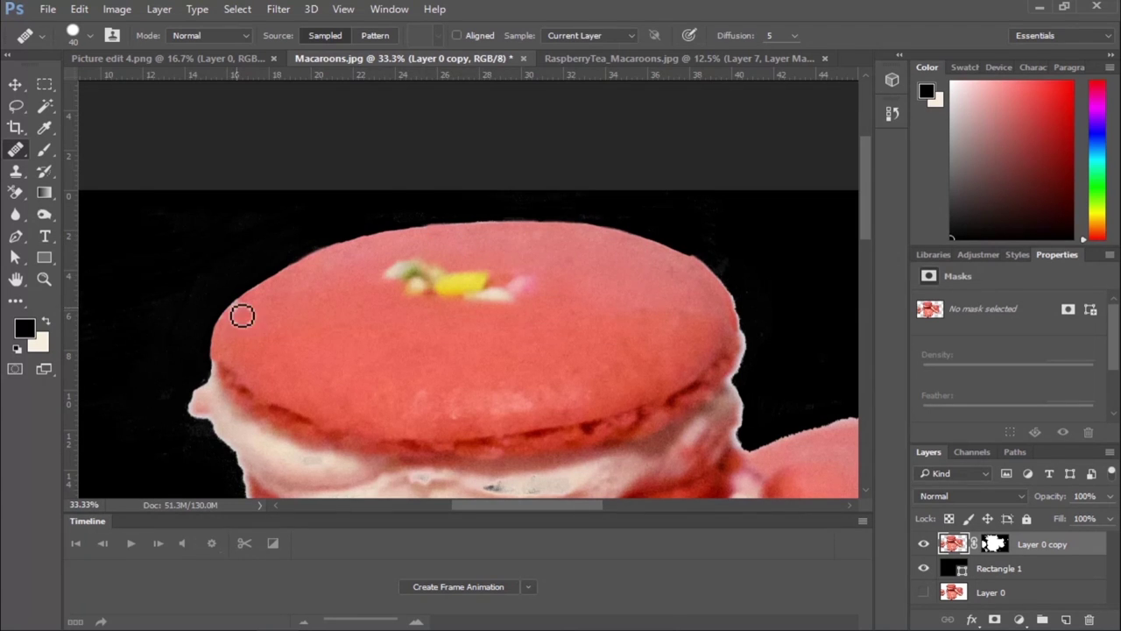
# Paint away the pale fringe beside the top macaron's right edge and along the stack's left side on the mask with black at 15 px
pyautogui.press('b')
pyautogui.click(994, 543)
pyautogui.moveTo(761, 354)
pyautogui.mouseDown()
pyautogui.moveTo(745, 306)
pyautogui.moveTo(757, 360)
pyautogui.mouseUp()
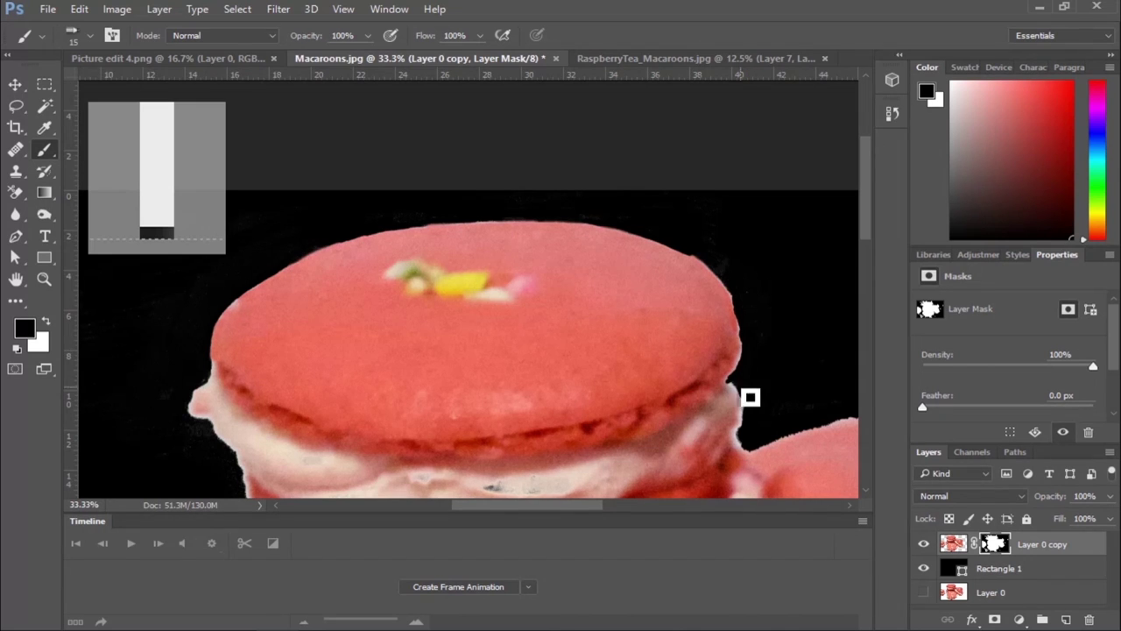
pyautogui.moveTo(751, 438); pyautogui.dragTo(750, 448)
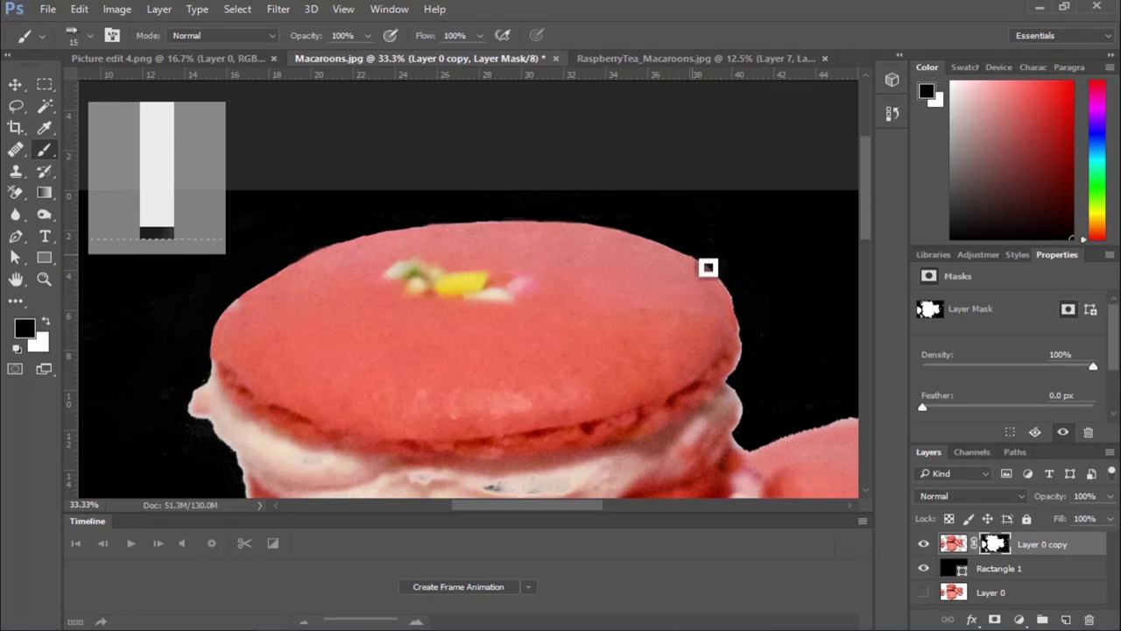
pyautogui.scroll(-5, 491, 351)
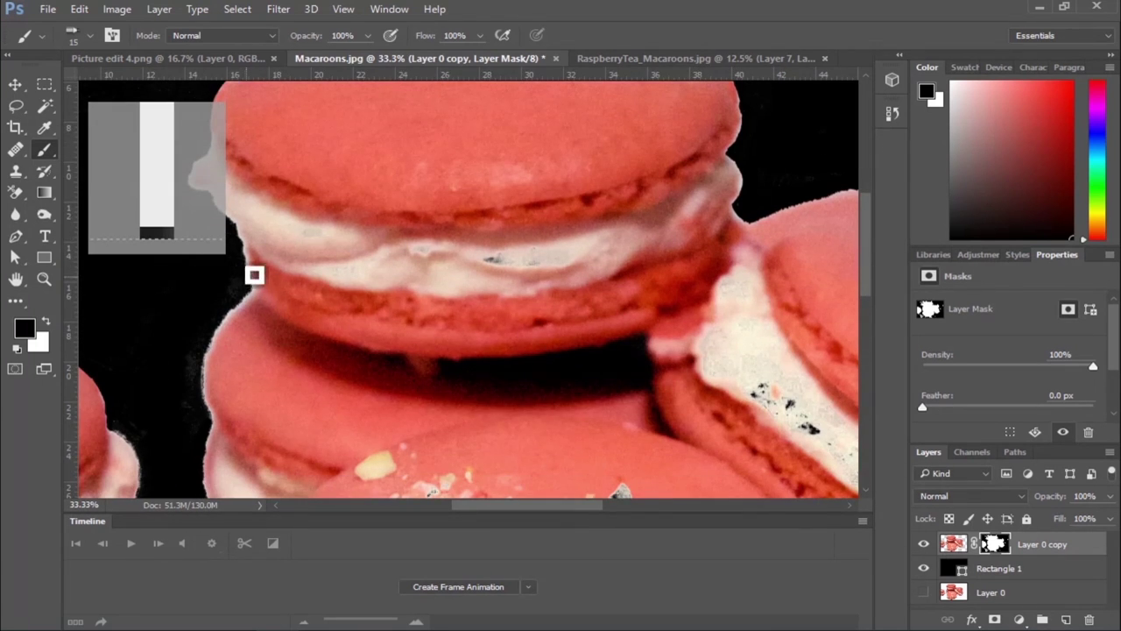
pyautogui.moveTo(262, 290)
pyautogui.mouseDown()
pyautogui.moveTo(212, 388)
pyautogui.moveTo(219, 436)
pyautogui.moveTo(213, 378)
pyautogui.mouseUp()
# Paint away the pale fringe and faint specks around the right-hand macaron's upper outline on the mask
pyautogui.moveTo(493, 508); pyautogui.dragTo(593, 508)
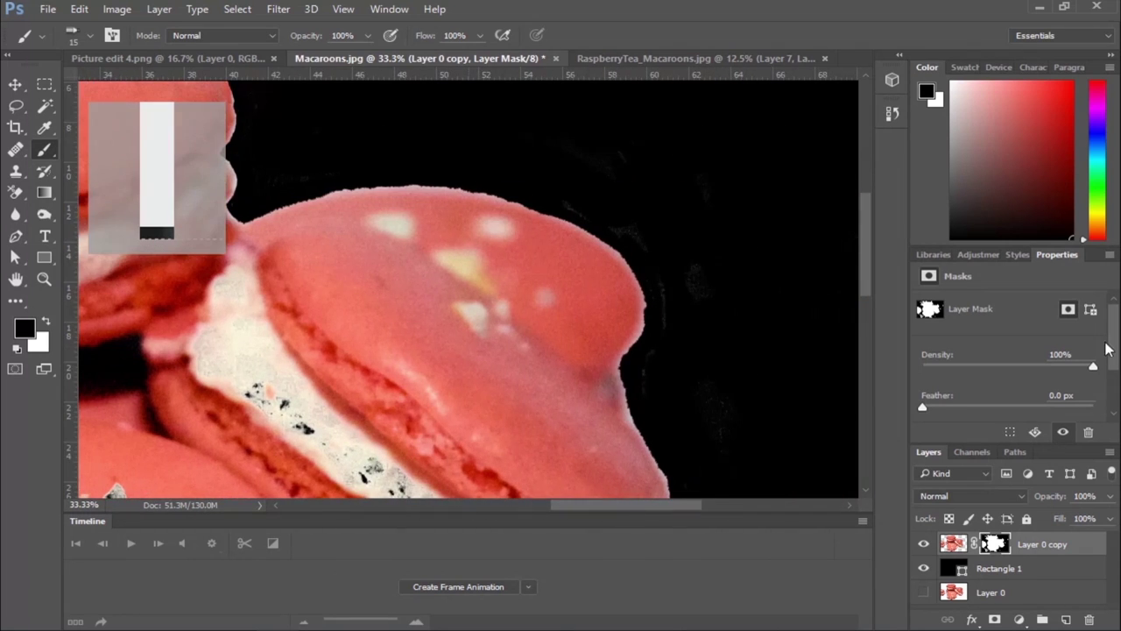
pyautogui.moveTo(344, 197)
pyautogui.mouseDown()
pyautogui.moveTo(280, 222)
pyautogui.moveTo(418, 191)
pyautogui.moveTo(539, 207)
pyautogui.moveTo(515, 217)
pyautogui.moveTo(632, 239)
pyautogui.mouseUp()
pyautogui.moveTo(741, 261)
pyautogui.mouseDown()
pyautogui.moveTo(703, 330)
pyautogui.moveTo(689, 238)
pyautogui.moveTo(615, 218)
pyautogui.moveTo(663, 371)
pyautogui.moveTo(660, 304)
pyautogui.mouseUp()
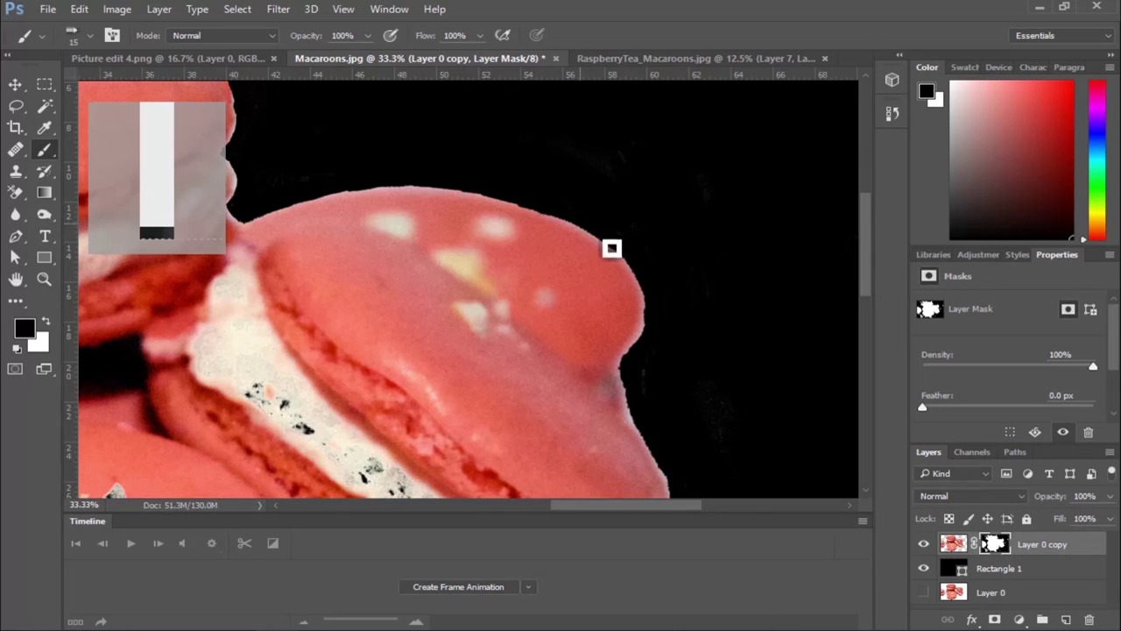
# Smudge the right-hand macaron's upper rim on the Layer 0 copy image with an 8 px Smudge tool at 100% strength
pyautogui.click(15, 215)
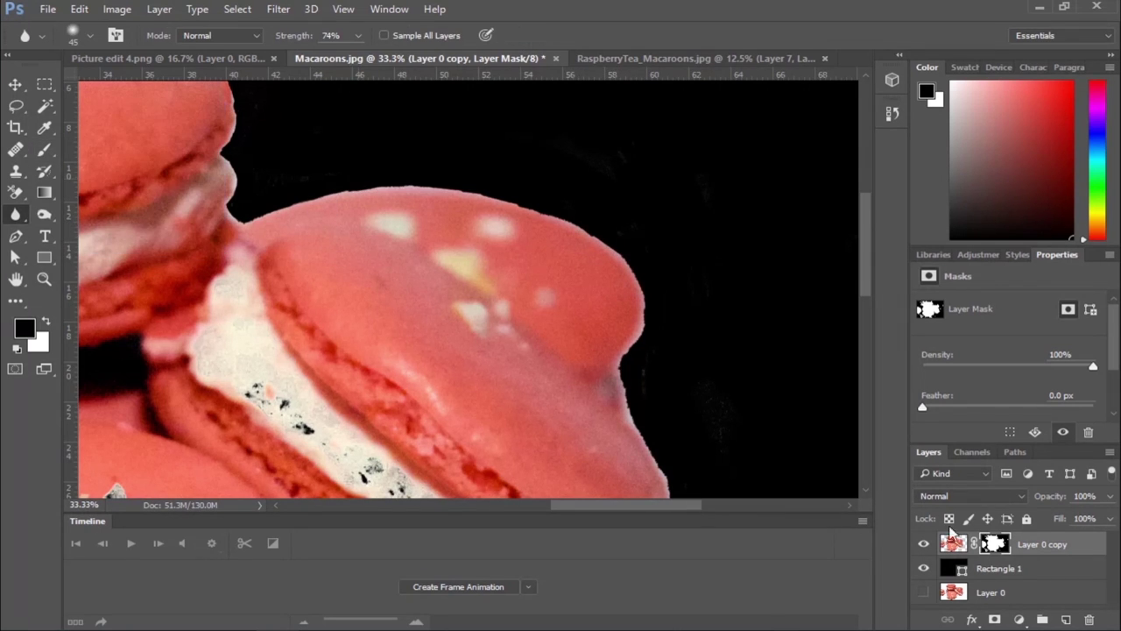
pyautogui.click(952, 539)
pyautogui.press('0')
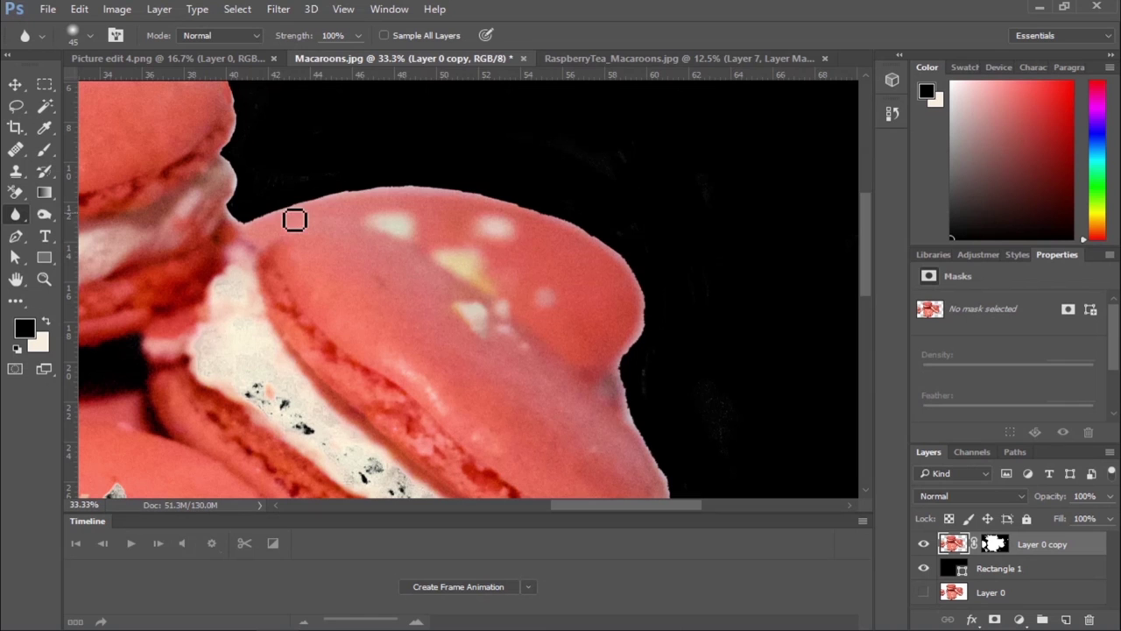
pyautogui.keyDown('alt'); pyautogui.click(16, 219); pyautogui.keyUp('alt')
pyautogui.keyDown('alt'); pyautogui.click(16, 219); pyautogui.keyUp('alt')
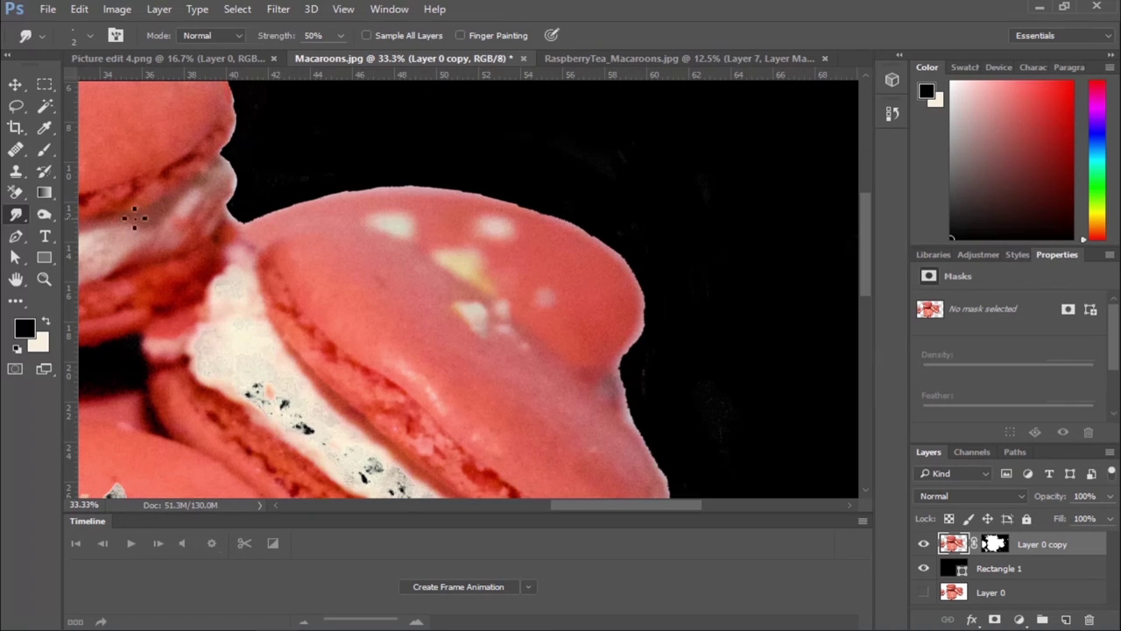
pyautogui.hotkey('ctrl', '+')
pyautogui.hotkey('ctrl', '+')
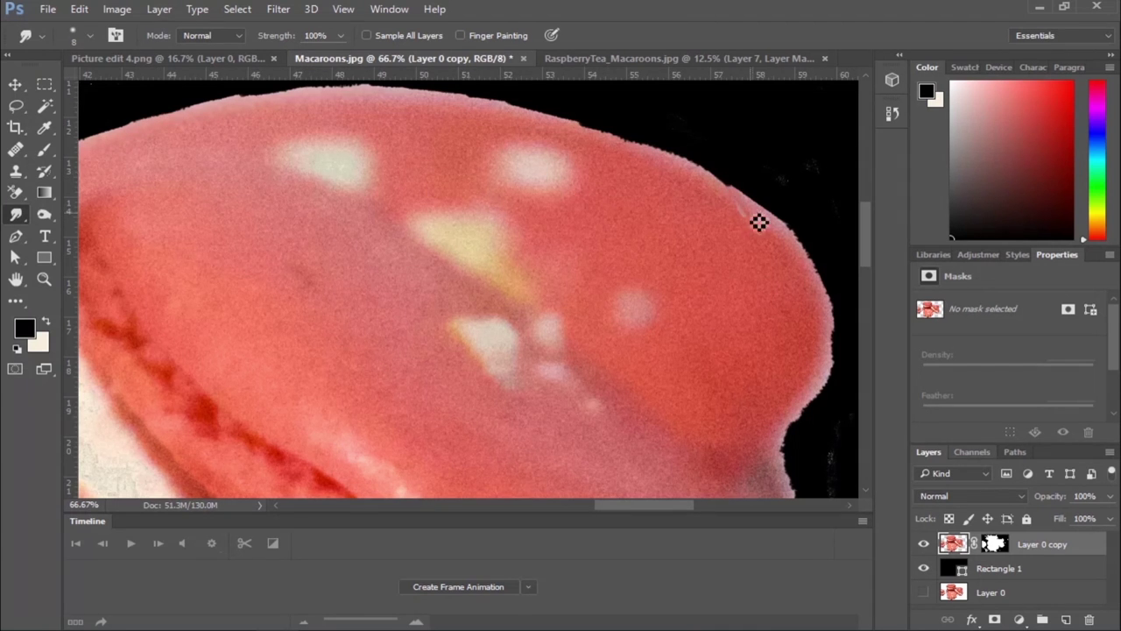
# Even out the right-hand macaron's upper edge on the layer mask by painting it back in white with a 15 px brush
pyautogui.click(45, 150)
pyautogui.press('x')
pyautogui.click(994, 543)
pyautogui.moveTo(863, 237); pyautogui.dragTo(861, 223)
pyautogui.click(727, 287)
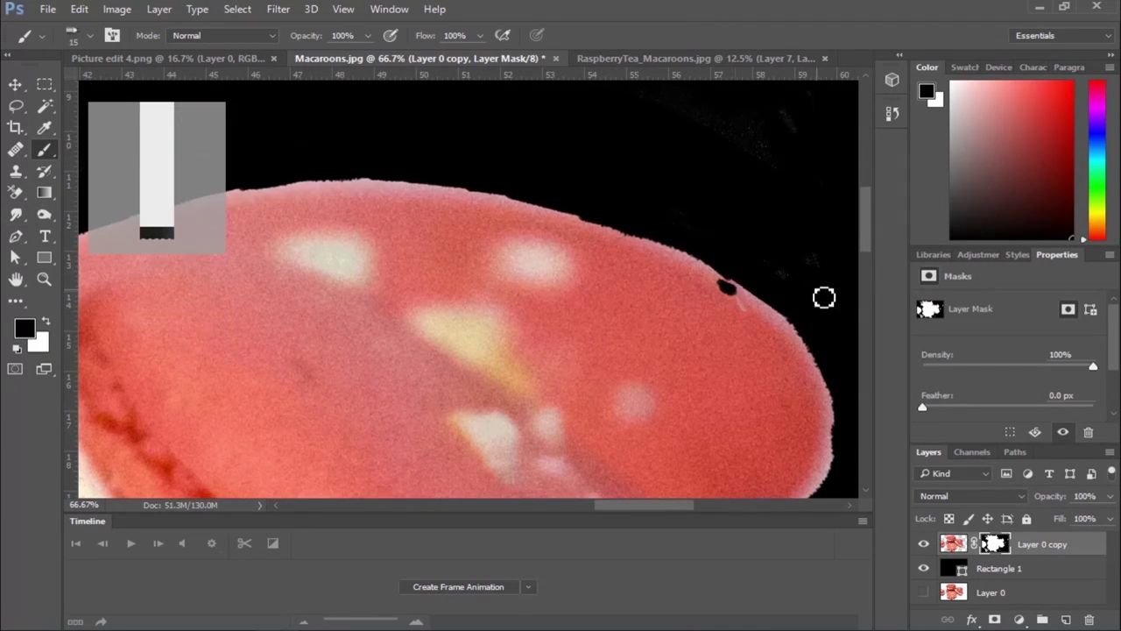
pyautogui.press('x')
pyautogui.click(728, 289)
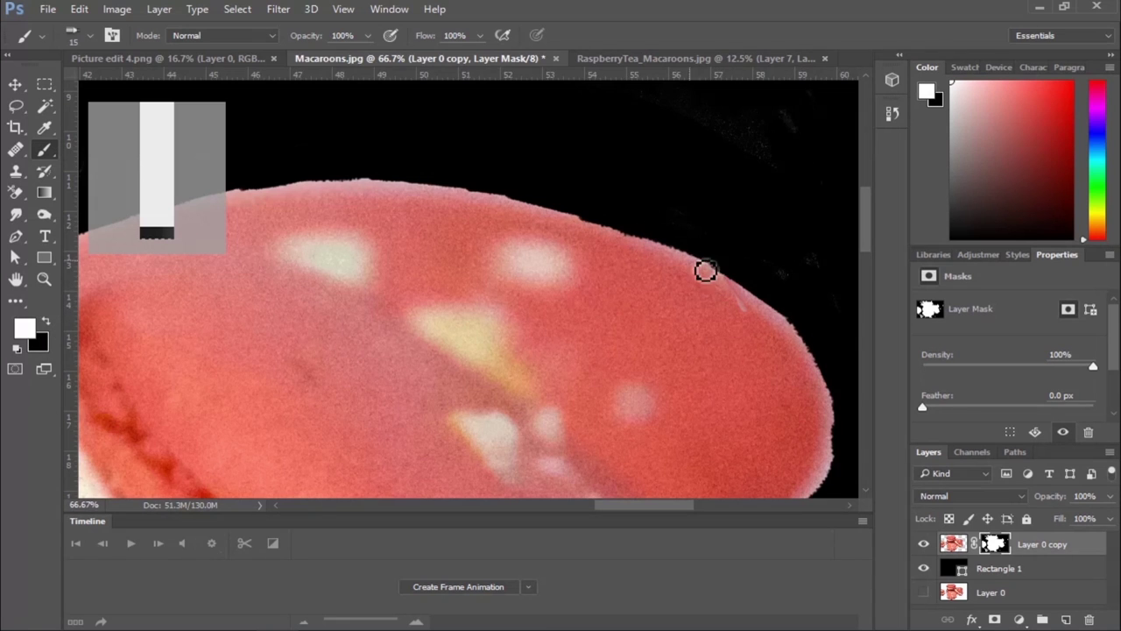
pyautogui.moveTo(544, 202); pyautogui.dragTo(589, 223)
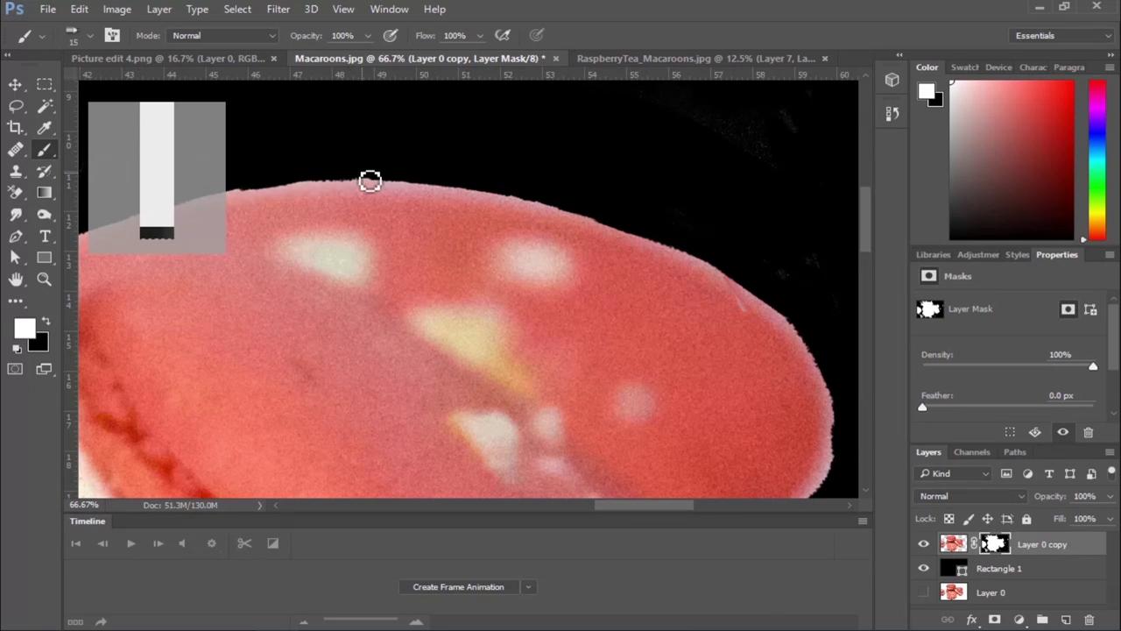
pyautogui.moveTo(250, 201)
pyautogui.mouseDown()
pyautogui.moveTo(312, 191)
pyautogui.moveTo(431, 203)
pyautogui.mouseUp()
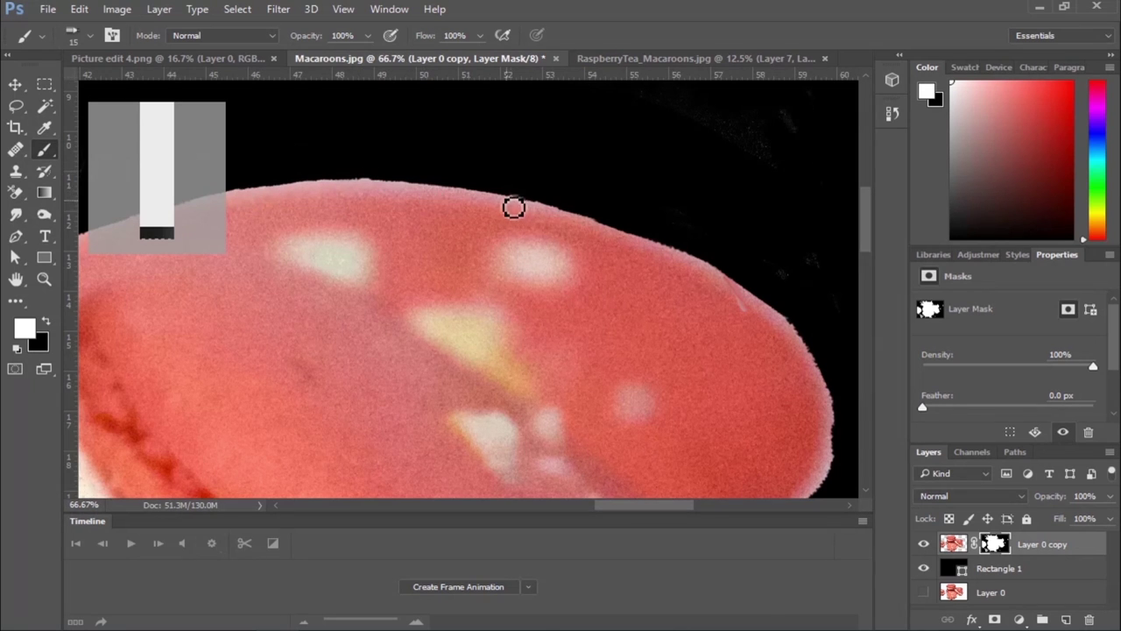
# Paint away the pale fringe down the right-hand macaron's right side, filling edge and lower tip on the mask with black at 15 px
pyautogui.hotkey('ctrl', '-')
pyautogui.hotkey('ctrl', '-')
pyautogui.hotkey('ctrl', '+')
pyautogui.hotkey('ctrl', '+')
pyautogui.moveTo(671, 505); pyautogui.dragTo(713, 506)
pyautogui.press('x')
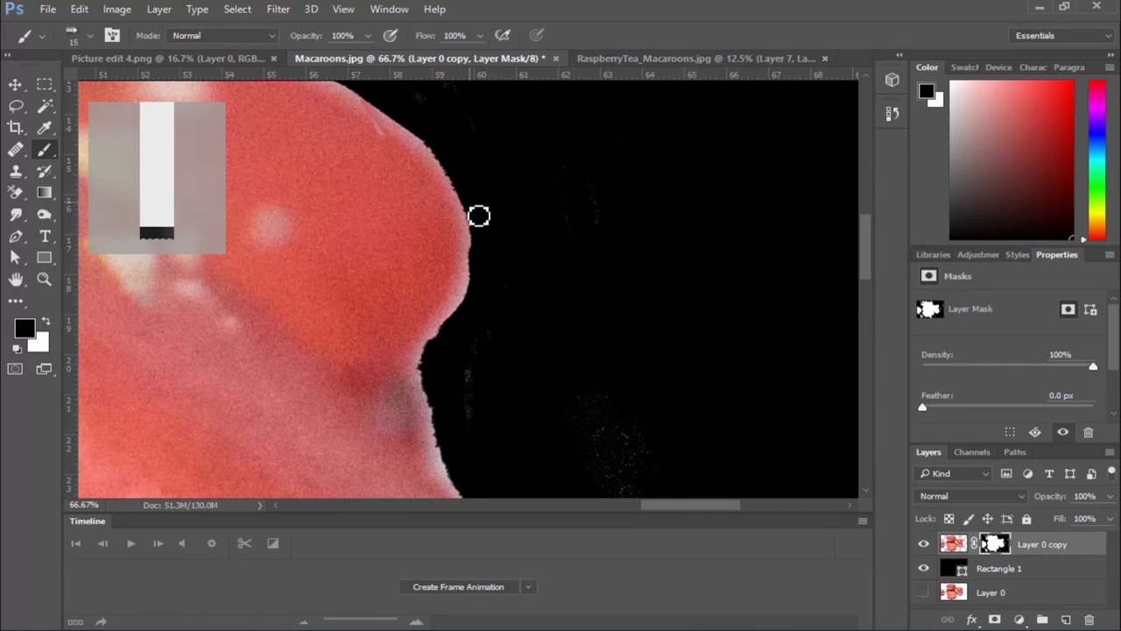
pyautogui.scroll(-5, 599, 233)
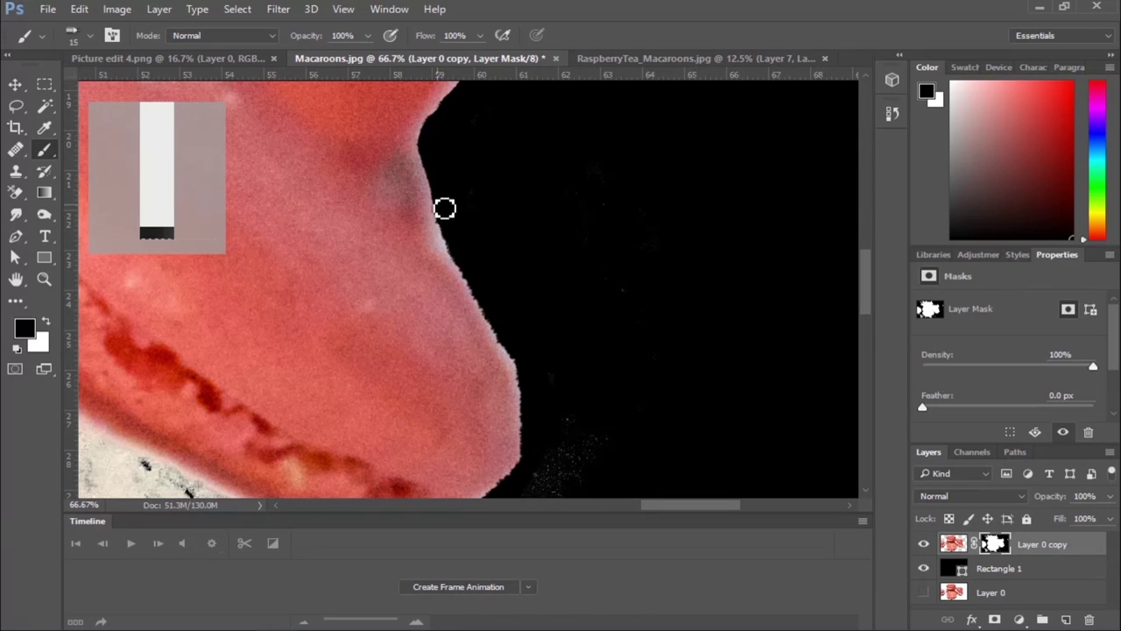
pyautogui.scroll(-5, 516, 173)
pyautogui.moveTo(525, 186)
pyautogui.mouseDown()
pyautogui.moveTo(578, 178)
pyautogui.moveTo(460, 417)
pyautogui.moveTo(524, 333)
pyautogui.mouseUp()
pyautogui.scroll(-5, 473, 360)
pyautogui.moveTo(376, 368)
pyautogui.mouseDown()
pyautogui.moveTo(377, 336)
pyautogui.moveTo(401, 320)
pyautogui.mouseUp()
pyautogui.moveTo(325, 400)
pyautogui.mouseDown()
pyautogui.moveTo(293, 430)
pyautogui.moveTo(355, 361)
pyautogui.mouseUp()
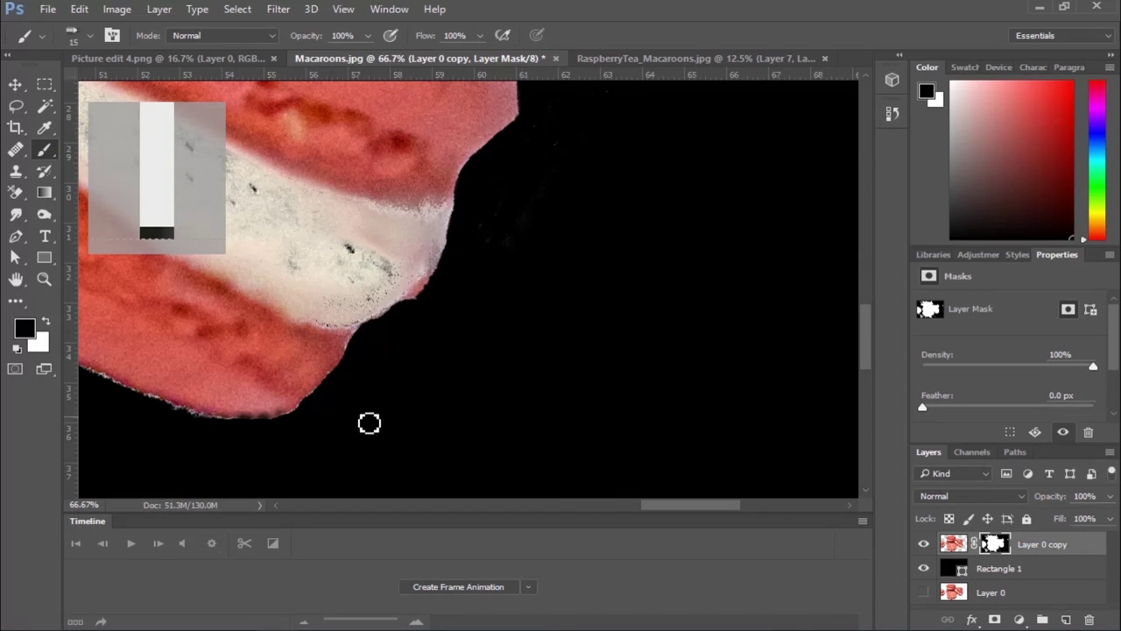
# Clean up the layer mask along the right-hand macaron's underside and around the front macaron with a black brush
pyautogui.hscroll(-5, 421, 412)
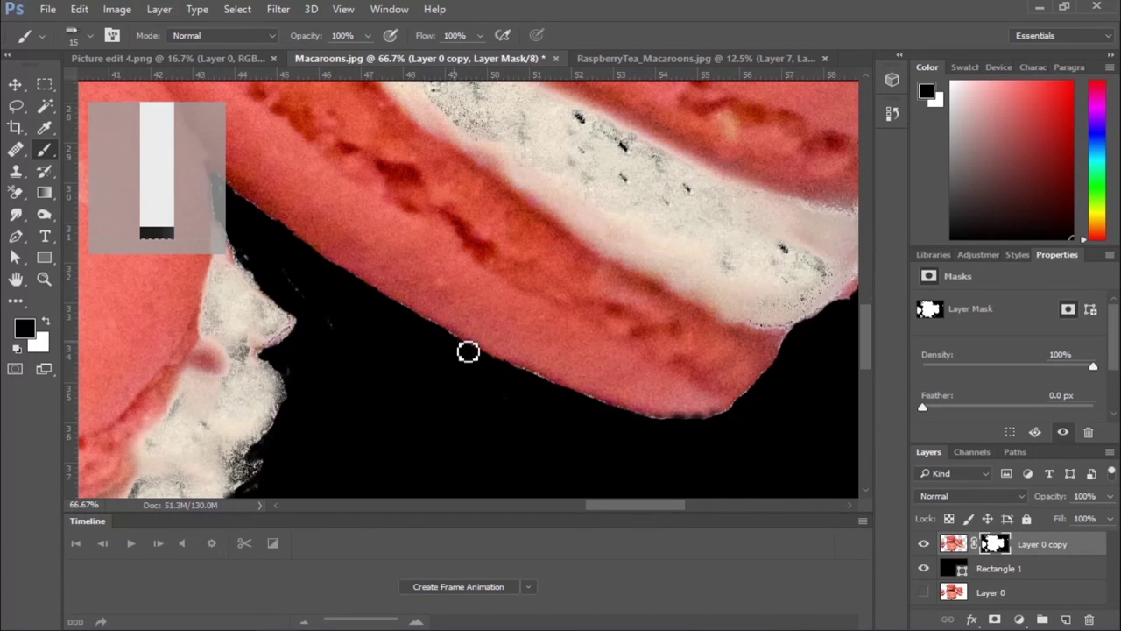
pyautogui.hscroll(-4, 604, 258)
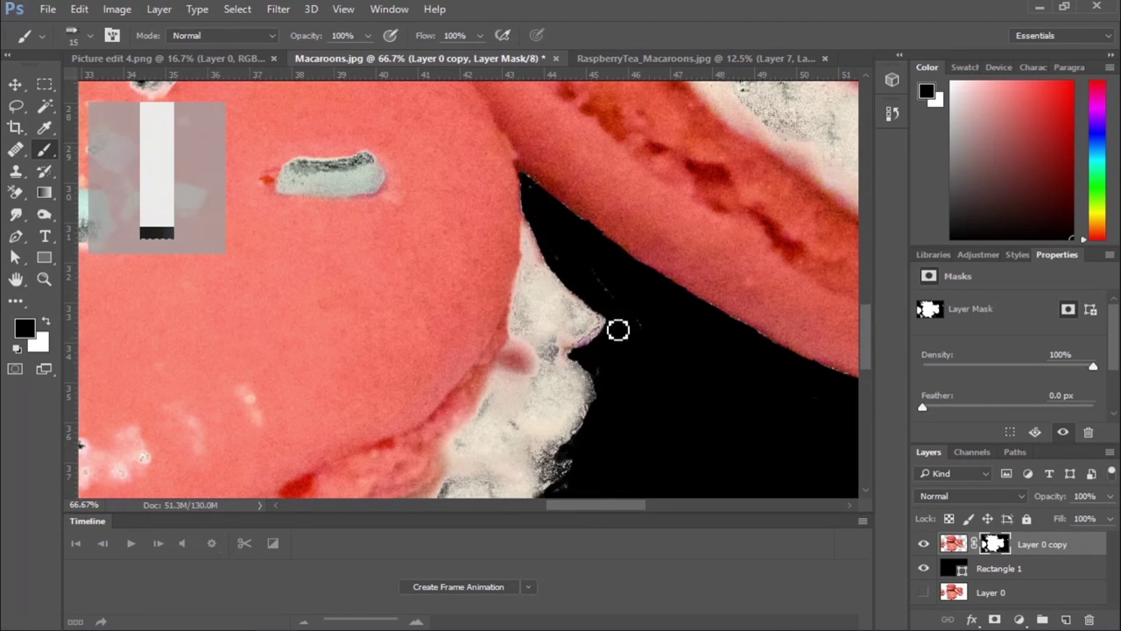
pyautogui.scroll(-3, 616, 328)
pyautogui.scroll(-2, 608, 222)
pyautogui.scroll(-6, 580, 259)
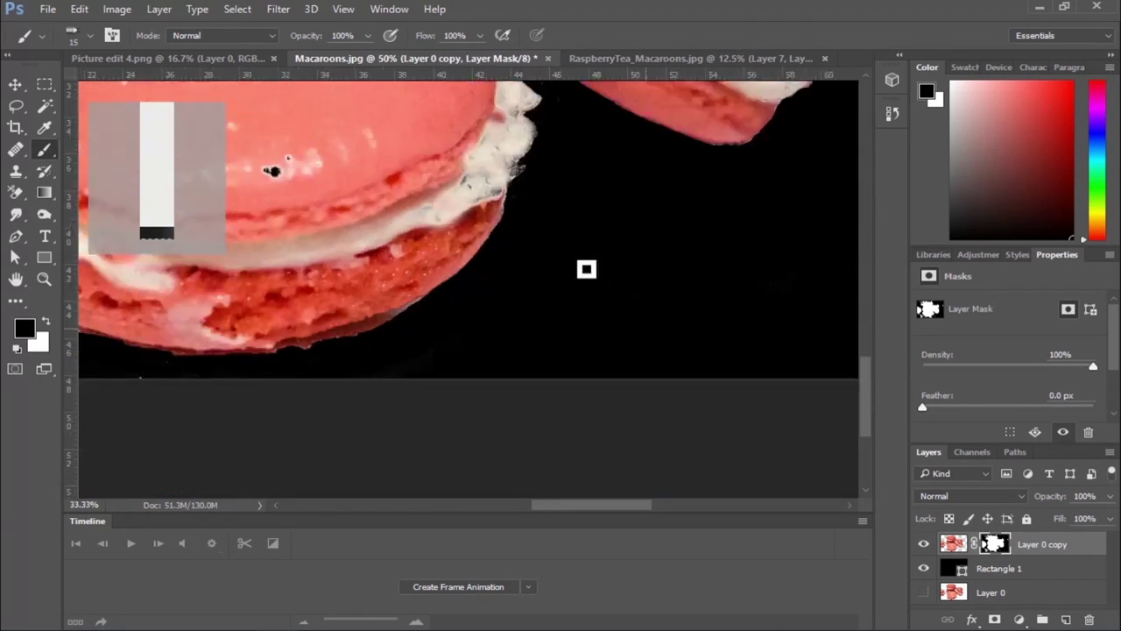
pyautogui.click(1014, 568)
pyautogui.click(993, 544)
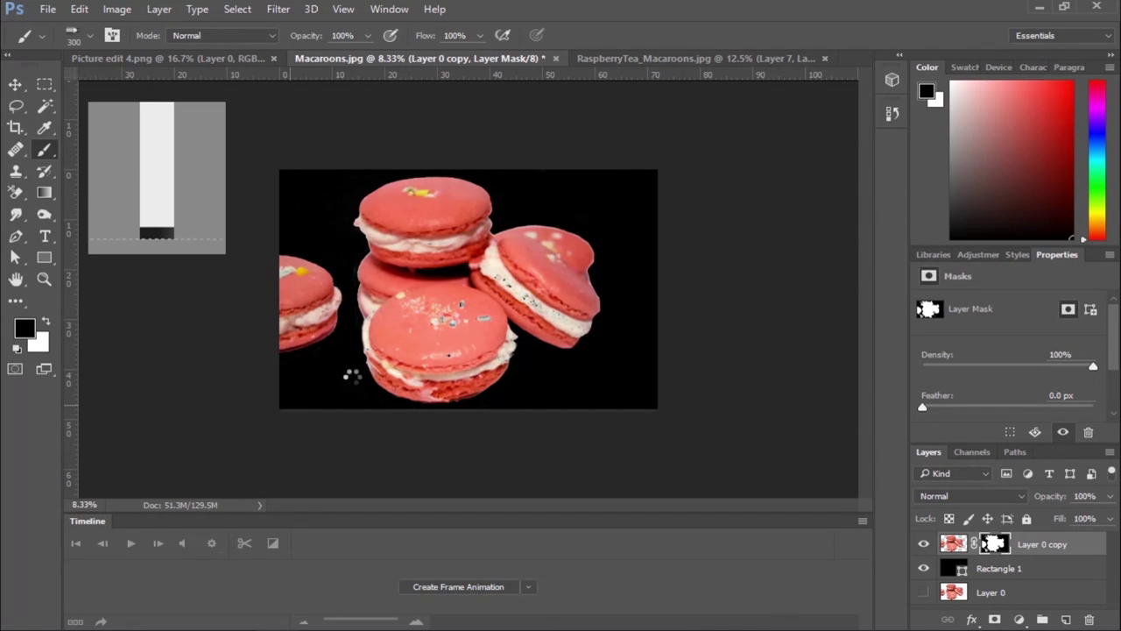
# Delete the black Rectangle 1 layer and draw a white square of about 2628 px behind the macaron stack
pyautogui.click(763, 58)
pyautogui.press('i')
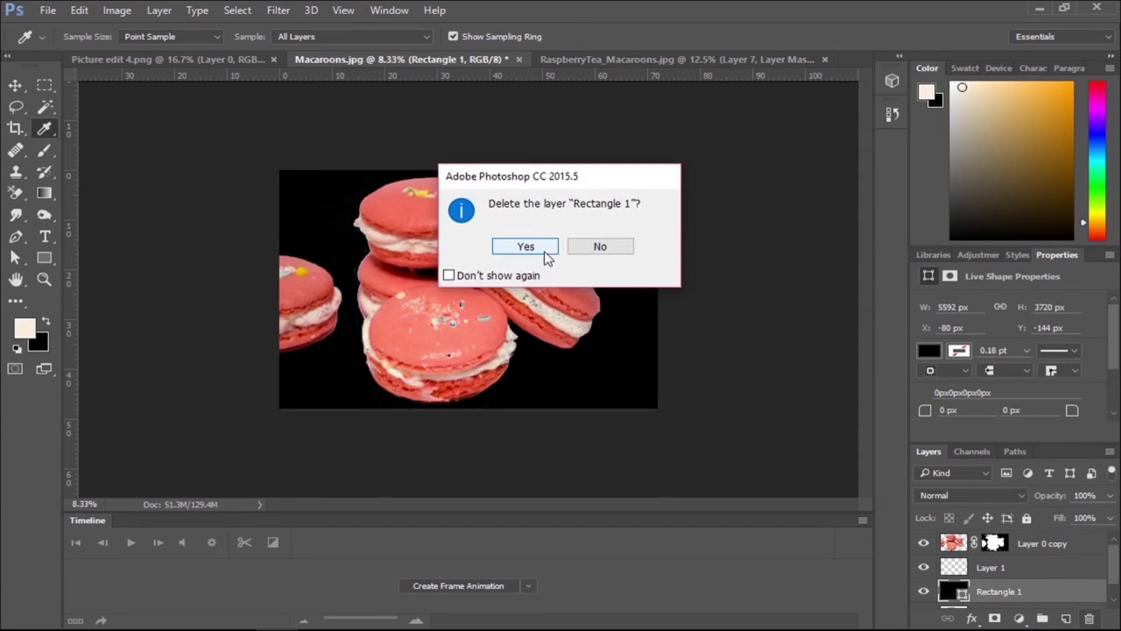
pyautogui.click(526, 246)
pyautogui.press('u')
pyautogui.moveTo(361, 235); pyautogui.dragTo(653, 416)
pyautogui.press('v')
pyautogui.moveTo(530, 374)
pyautogui.mouseDown()
pyautogui.moveTo(534, 349)
pyautogui.moveTo(513, 367)
pyautogui.mouseUp()
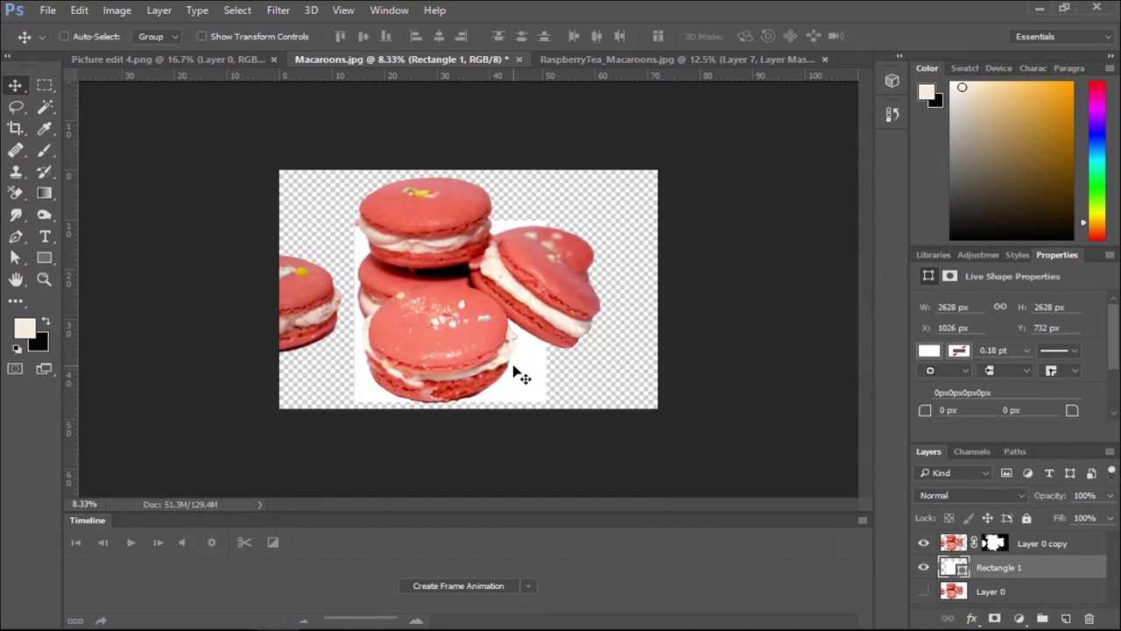
# Sample the aqua from the raspberry tea document and fill the square behind the macarons with it
pyautogui.click(45, 257)
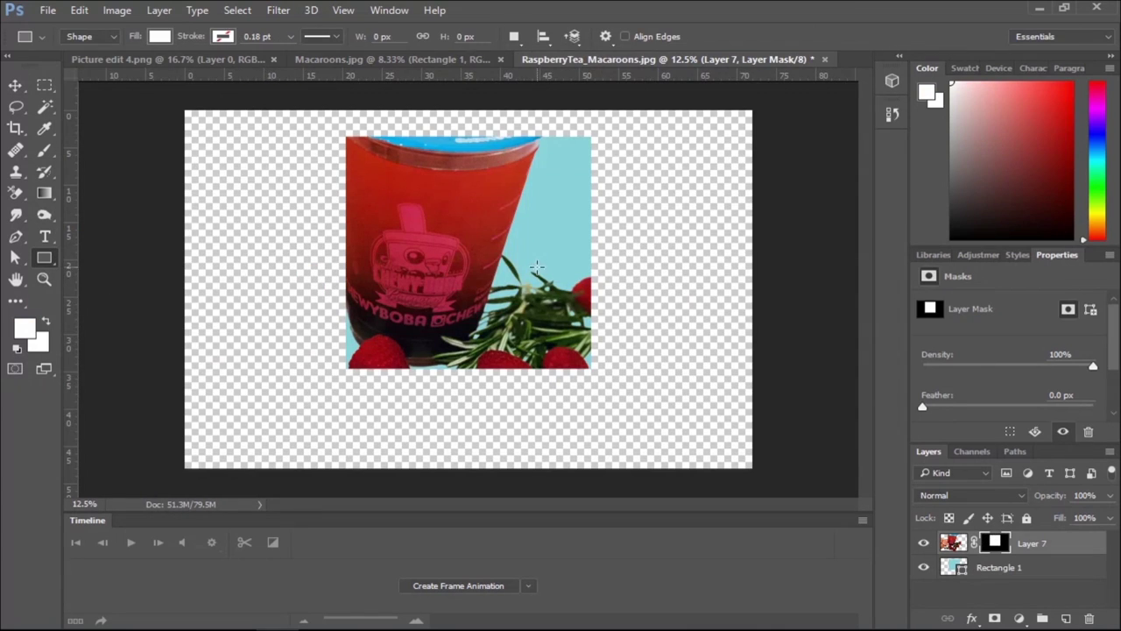
pyautogui.press('i')
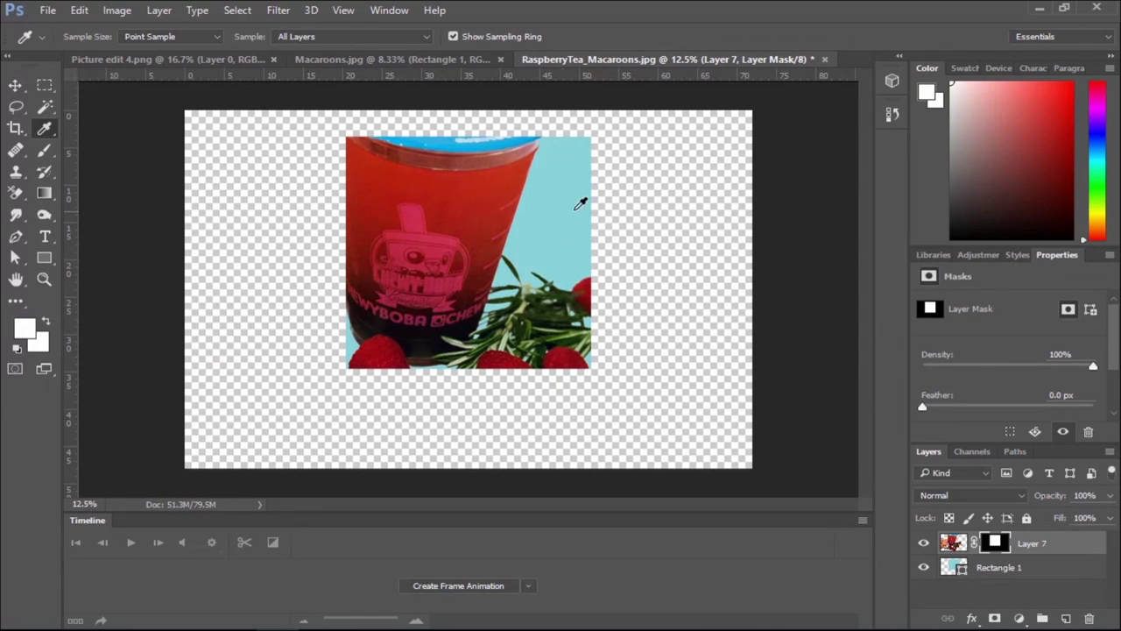
pyautogui.click(474, 61)
pyautogui.click(45, 256)
pyautogui.click(160, 37)
pyautogui.click(80, 122)
pyautogui.click(163, 37)
# Duplicate the masked Layer 0 copy layer of the macarons
pyautogui.keyDown('ctrl'); pyautogui.click(954, 567); pyautogui.keyUp('ctrl')
pyautogui.click(961, 544)
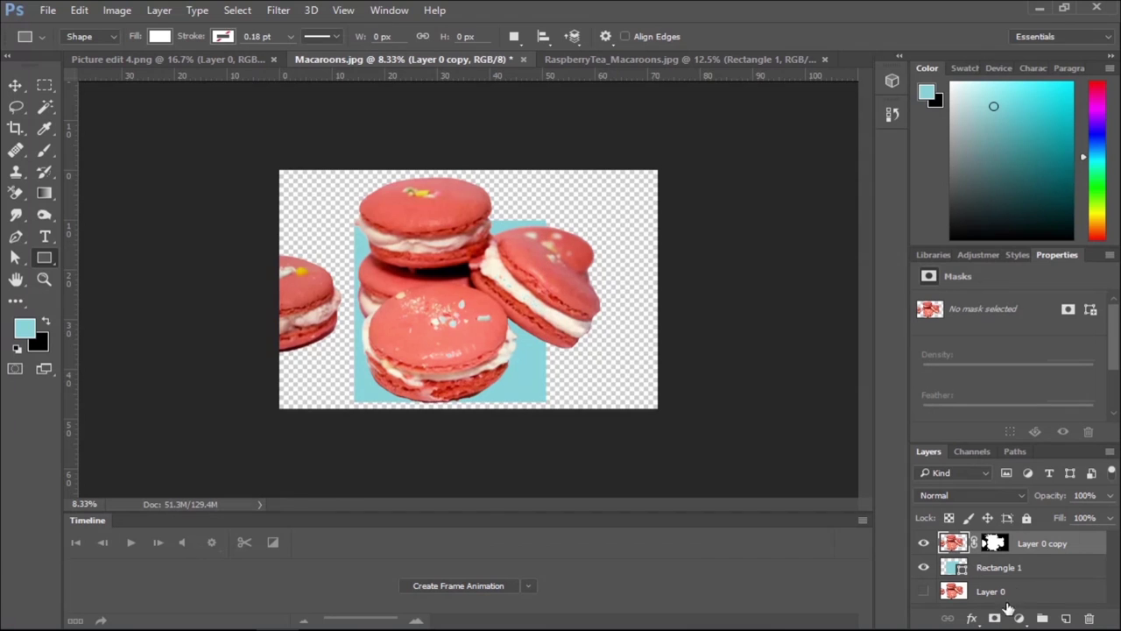
pyautogui.click(925, 593)
pyautogui.rightClick(1045, 546)
pyautogui.click(860, 85)
pyautogui.click(532, 335)
# Apply Brightness/Contrast to Layer 0 copy 2, setting the brightness to -6 and adjusting the contrast
pyautogui.click(158, 10)
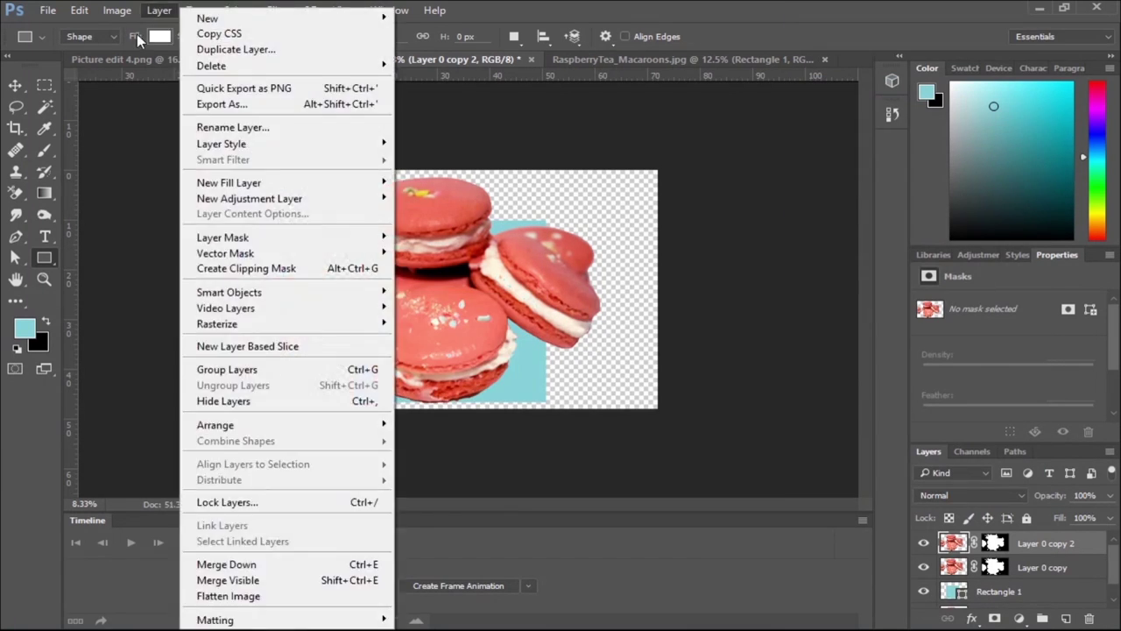
pyautogui.moveTo(117, 11)
pyautogui.moveTo(283, 53)
pyautogui.click(354, 53)
pyautogui.moveTo(674, 500)
pyautogui.mouseDown()
pyautogui.moveTo(654, 501)
pyautogui.moveTo(672, 501)
pyautogui.mouseUp()
pyautogui.moveTo(674, 536); pyautogui.dragTo(649, 532)
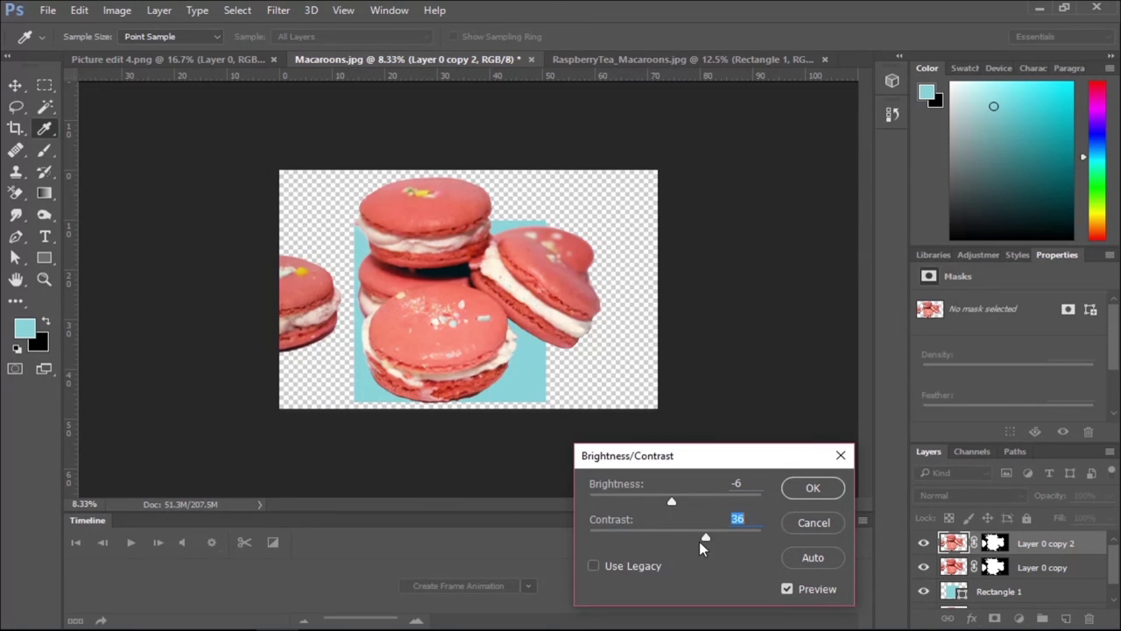
pyautogui.click(813, 487)
# Apply Hue/Saturation to Layer 0 copy 2, shifting the hue slightly towards pink and raising saturation and lightness
pyautogui.press('u')
pyautogui.click(117, 10)
pyautogui.moveTo(230, 54)
pyautogui.click(355, 138)
pyautogui.moveTo(830, 425); pyautogui.dragTo(843, 425)
pyautogui.moveTo(829, 388); pyautogui.dragTo(848, 399)
pyautogui.moveTo(828, 351); pyautogui.dragTo(824, 356)
pyautogui.click(1023, 271)
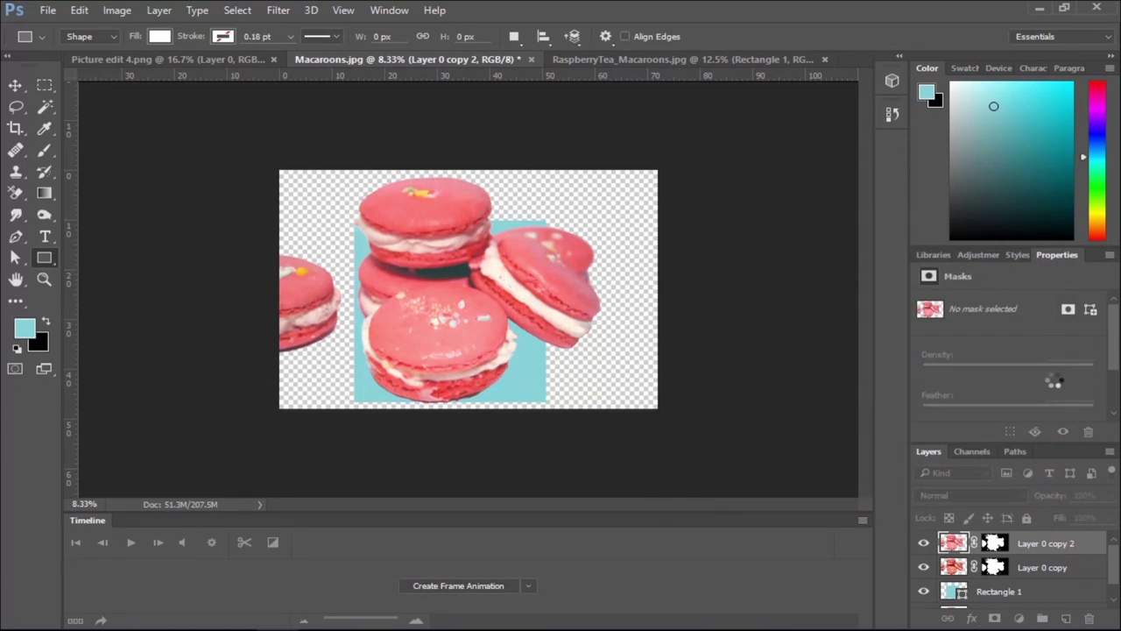
# Merge the two masked macaron copies and mask the result to the aqua square's outline
pyautogui.keyDown('ctrl'); pyautogui.click(1043, 567); pyautogui.keyUp('ctrl')
pyautogui.hotkey('ctrl', 'e')
pyautogui.click(961, 567)
pyautogui.keyDown('ctrl'); pyautogui.click(961, 568); pyautogui.keyUp('ctrl')
pyautogui.click(1004, 543)
pyautogui.click(995, 618)
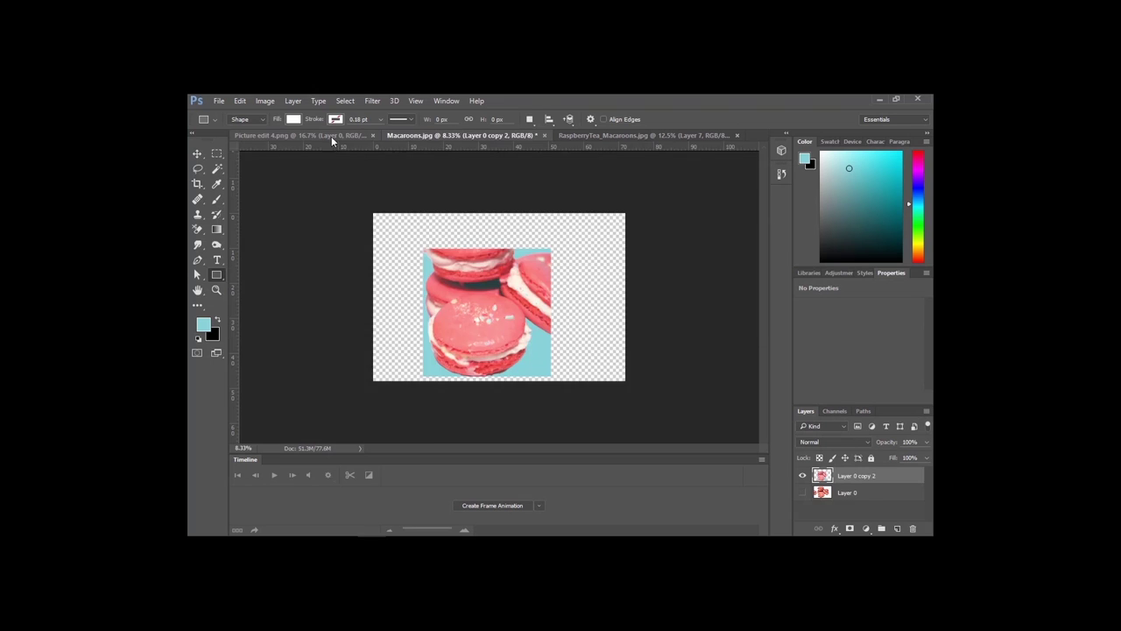
# In Picture edit 4.png, draw a square of about 1854 px over the peach-coloured cup and fill it with aqua #8bd5d9
pyautogui.click(215, 60)
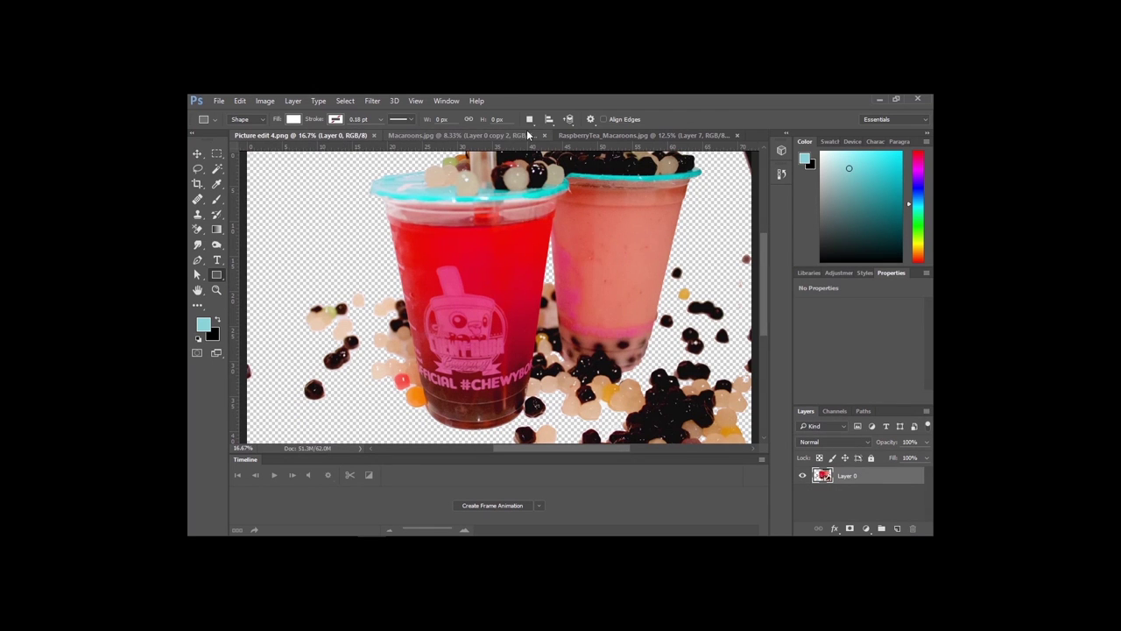
pyautogui.moveTo(706, 171); pyautogui.dragTo(527, 351)
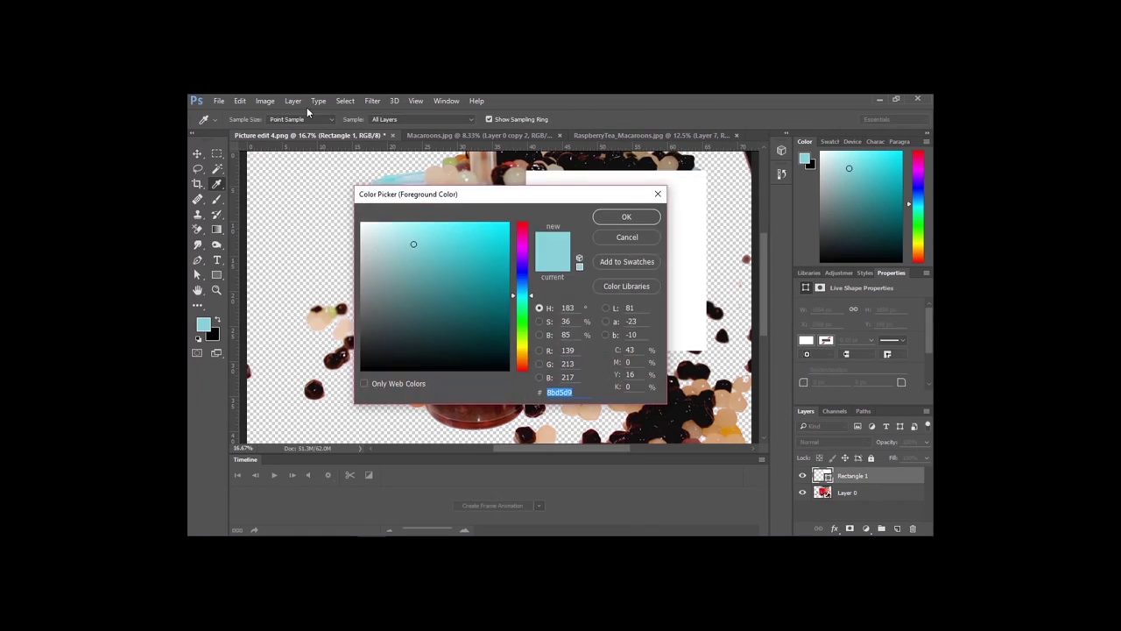
pyautogui.click(626, 215)
pyautogui.click(293, 120)
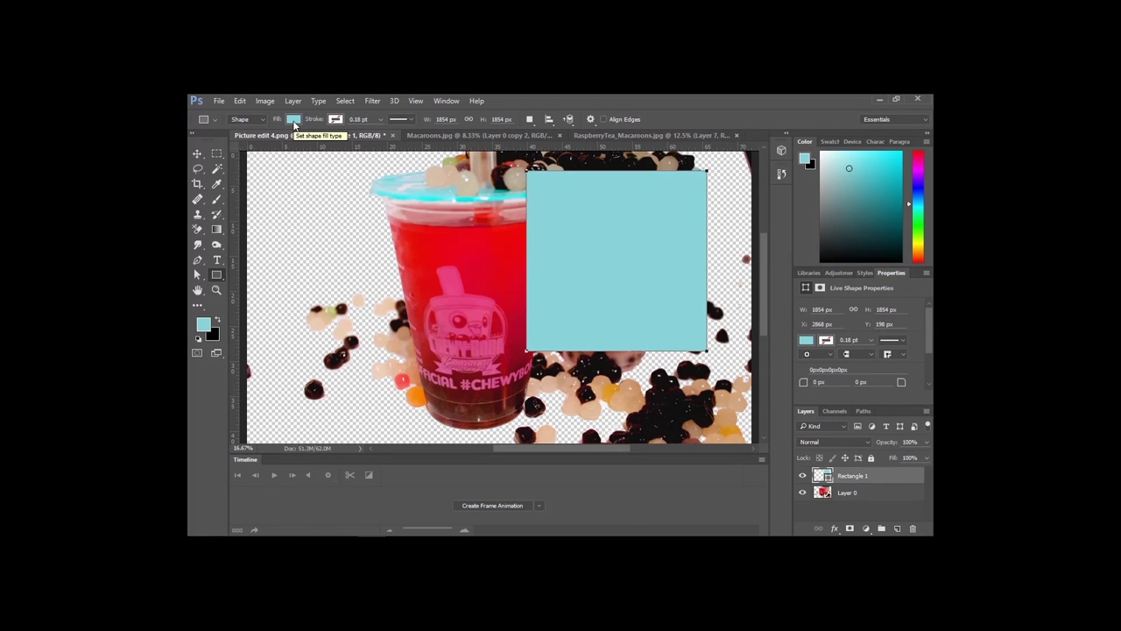
# Scale the aqua square to about 112% width and 110% height and position it over the peach-coloured cup, at full opacity
pyautogui.hotkey('ctrl', '[')
pyautogui.press('v')
pyautogui.moveTo(688, 264); pyautogui.dragTo(723, 280)
pyautogui.moveTo(843, 480); pyautogui.dragTo(843, 470)
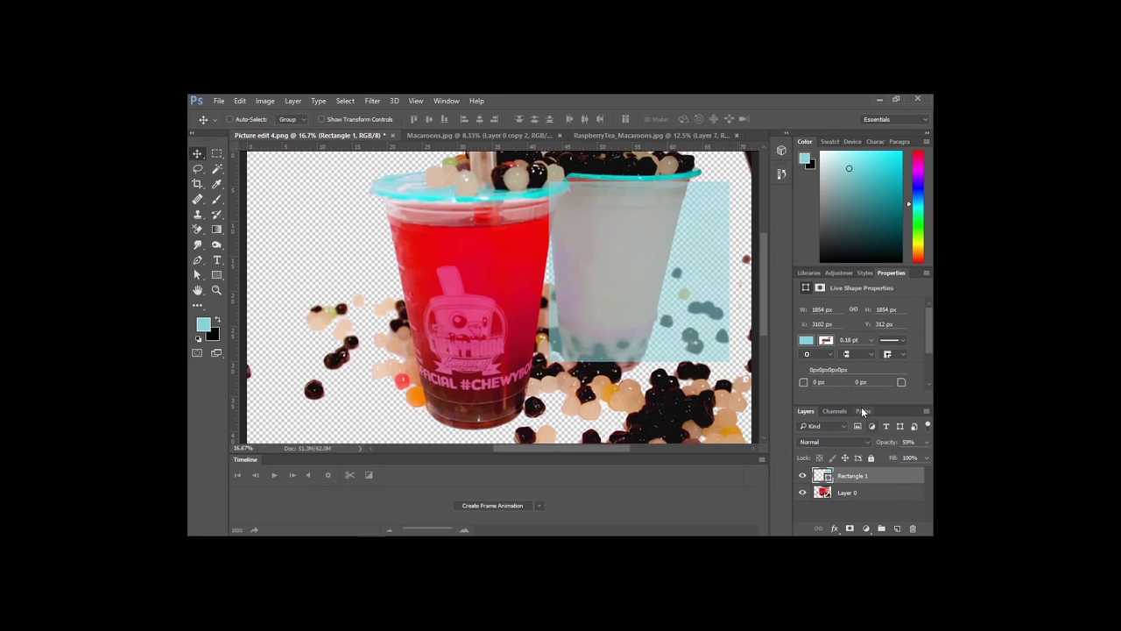
pyautogui.moveTo(685, 251); pyautogui.dragTo(691, 256)
pyautogui.hotkey('ctrl', 't')
pyautogui.moveTo(736, 182); pyautogui.dragTo(653, 201)
pyautogui.moveTo(571, 274); pyautogui.dragTo(558, 276)
pyautogui.press('0')
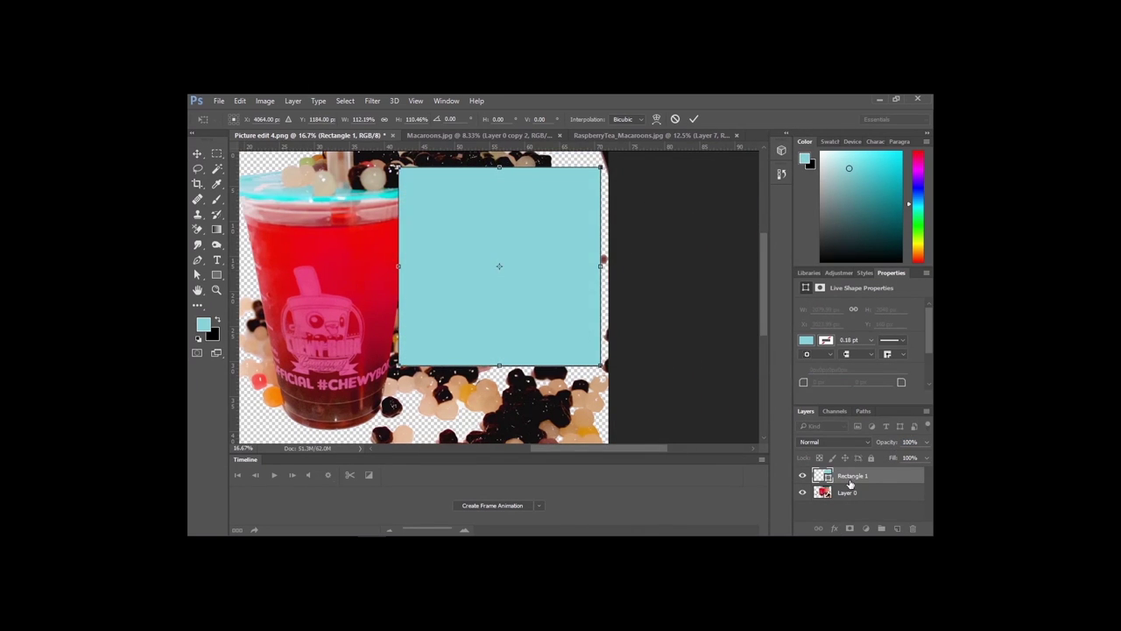
pyautogui.press('Return')
# Place the aqua square beneath Layer 0 and mask Layer 0 to the square's outline
pyautogui.hotkey('ctrl', '[')
pyautogui.click(841, 478)
pyautogui.click(850, 528)
pyautogui.click(824, 477)
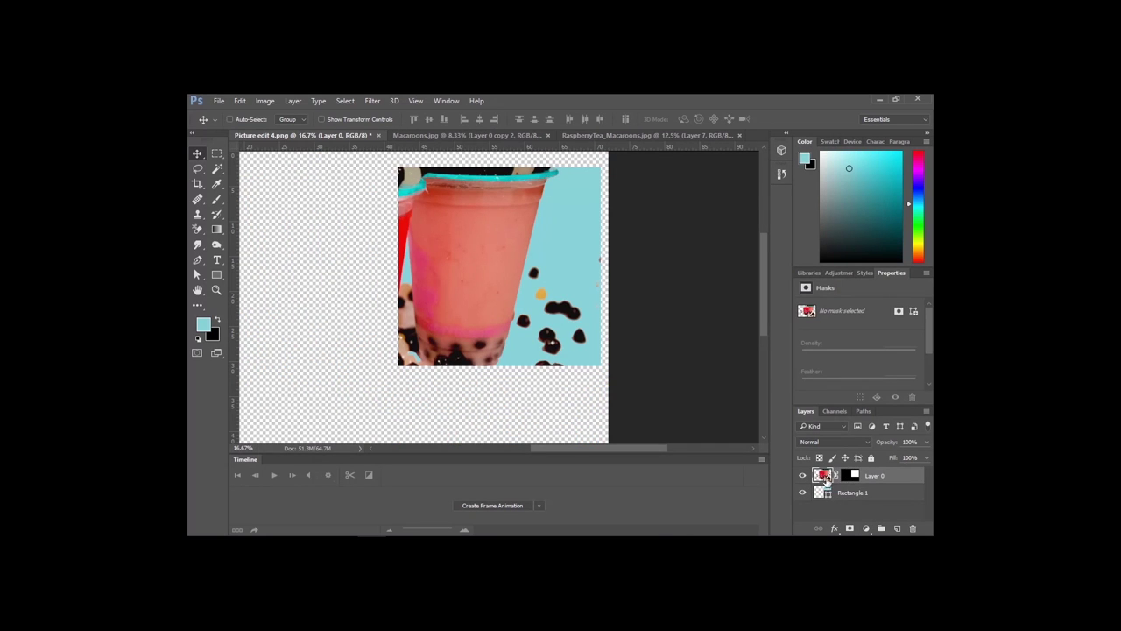
# Duplicate Layer 0, delete the duplicate's layer mask and load the aqua square's outline as a selection
pyautogui.hotkey('ctrl', 'v')
pyautogui.hotkey('ctrl', 'z')
pyautogui.rightClick(876, 480)
pyautogui.click(753, 153)
pyautogui.click(538, 327)
pyautogui.click(849, 474)
pyautogui.click(912, 397)
pyautogui.keyDown('ctrl'); pyautogui.click(823, 507); pyautogui.keyUp('ctrl')
# Try deleting the unmasked Layer 0 copy and adding an empty layer above the masked Layer 0
pyautogui.click(827, 492)
pyautogui.moveTo(824, 479); pyautogui.dragTo(912, 528)
pyautogui.click(896, 529)
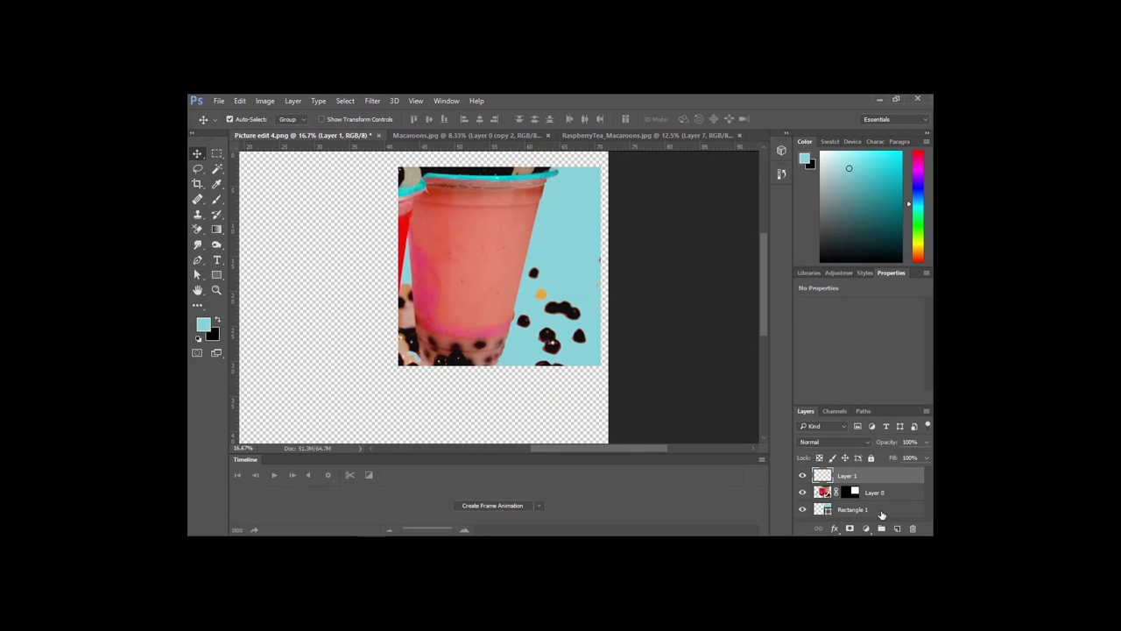
# Paste a copy of the framed cup, flip it horizontally and try moving it beside the original
pyautogui.hotkey('ctrl', 'v')
pyautogui.click(240, 101)
pyautogui.moveTo(289, 318)
pyautogui.click(451, 450)
pyautogui.moveTo(467, 333); pyautogui.dragTo(576, 301)
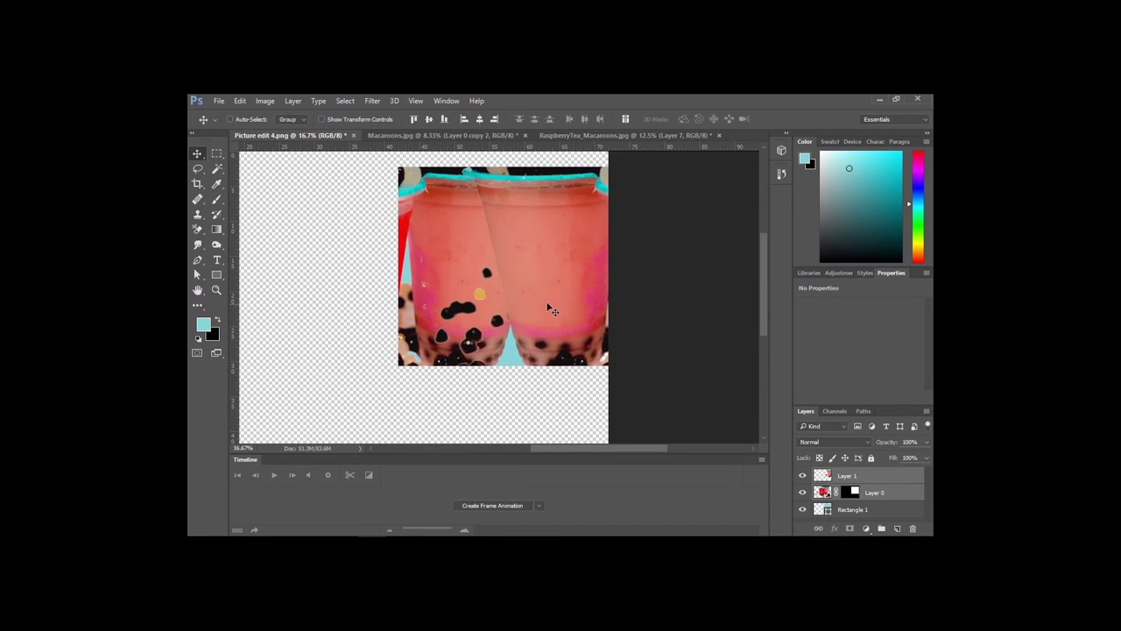
# Undo the last move and try rotating the mirrored cup copy by about 13°
pyautogui.hotkey('ctrl', 'z')
pyautogui.hotkey('ctrl', 't')
pyautogui.moveTo(559, 191); pyautogui.dragTo(579, 232)
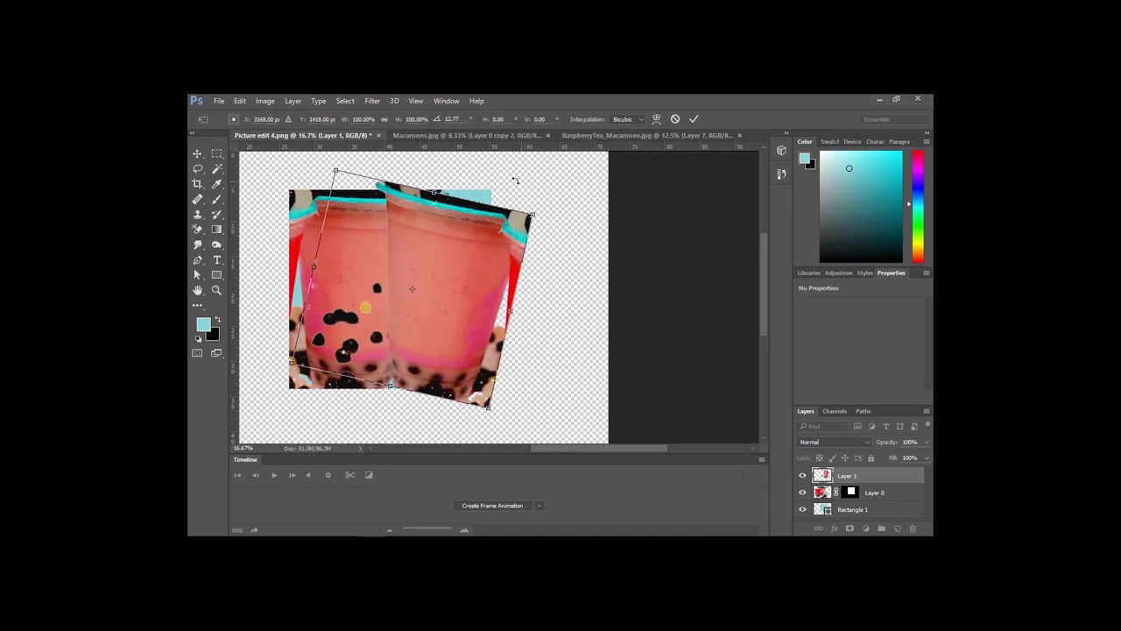
pyautogui.press('Return')
# Undo the rotation, flip and paste, going back to the unmasked Layer 0 copy
pyautogui.hotkey('ctrl', 'alt', 'z')
pyautogui.hotkey('ctrl', 'alt', 'z')
pyautogui.hotkey('ctrl', 'alt', 'z')
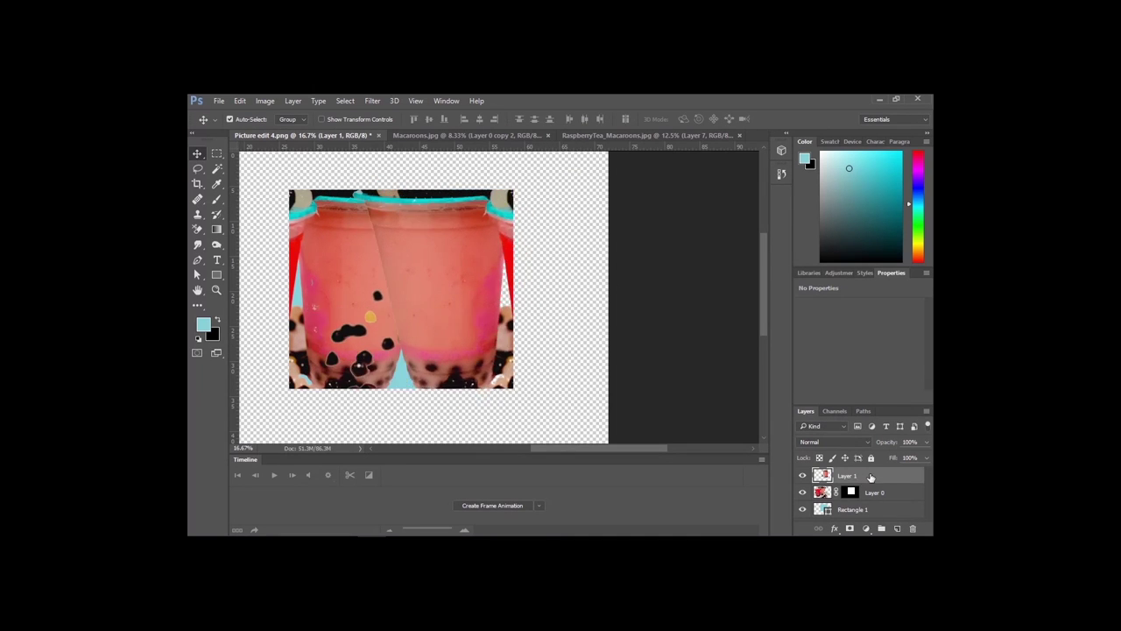
pyautogui.hotkey('ctrl', 'alt', 'z')
pyautogui.hotkey('ctrl', 'alt', 'z')
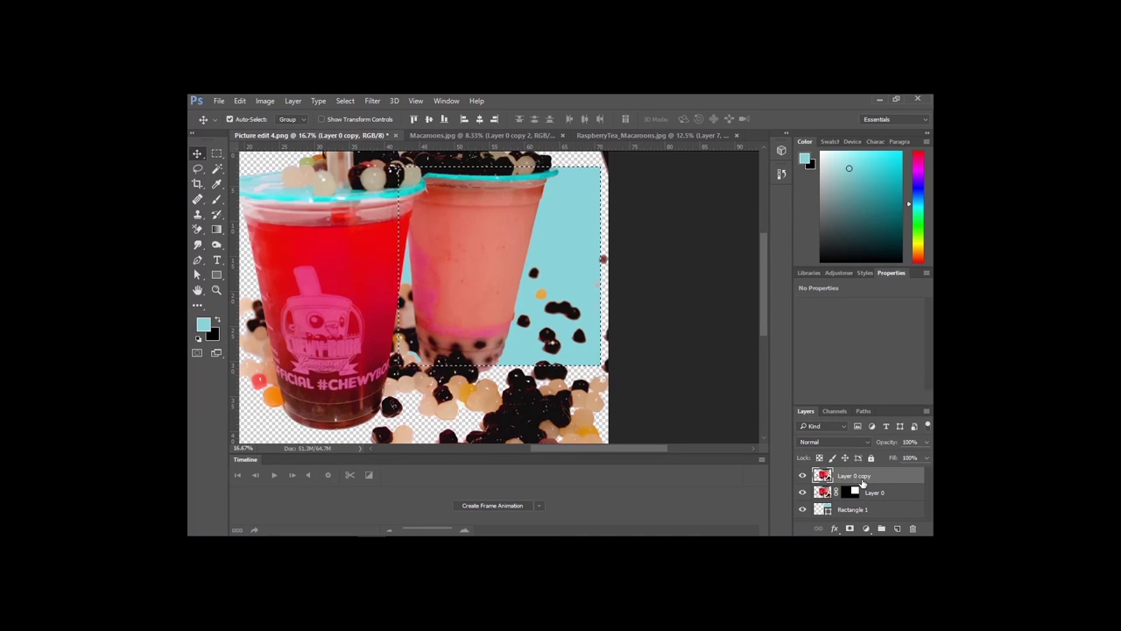
# Tilt the unmasked cup layer slightly counter-clockwise and shift it over the aqua square
pyautogui.hotkey('ctrl', 't')
pyautogui.moveTo(611, 151); pyautogui.dragTo(608, 160)
pyautogui.moveTo(490, 255); pyautogui.dragTo(478, 266)
pyautogui.press('Return')
# Mask the tilted cup layer to the aqua square and load the square's outline as a selection
pyautogui.keyDown('ctrl'); pyautogui.click(819, 493); pyautogui.keyUp('ctrl')
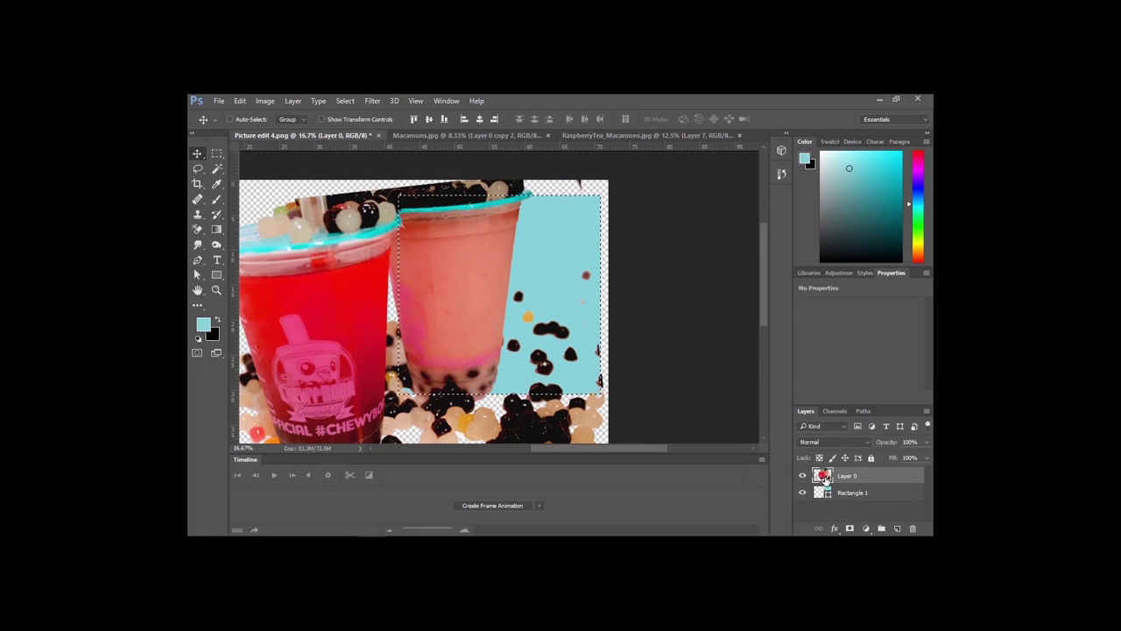
pyautogui.click(849, 527)
pyautogui.keyDown('ctrl'); pyautogui.click(825, 493); pyautogui.keyUp('ctrl')
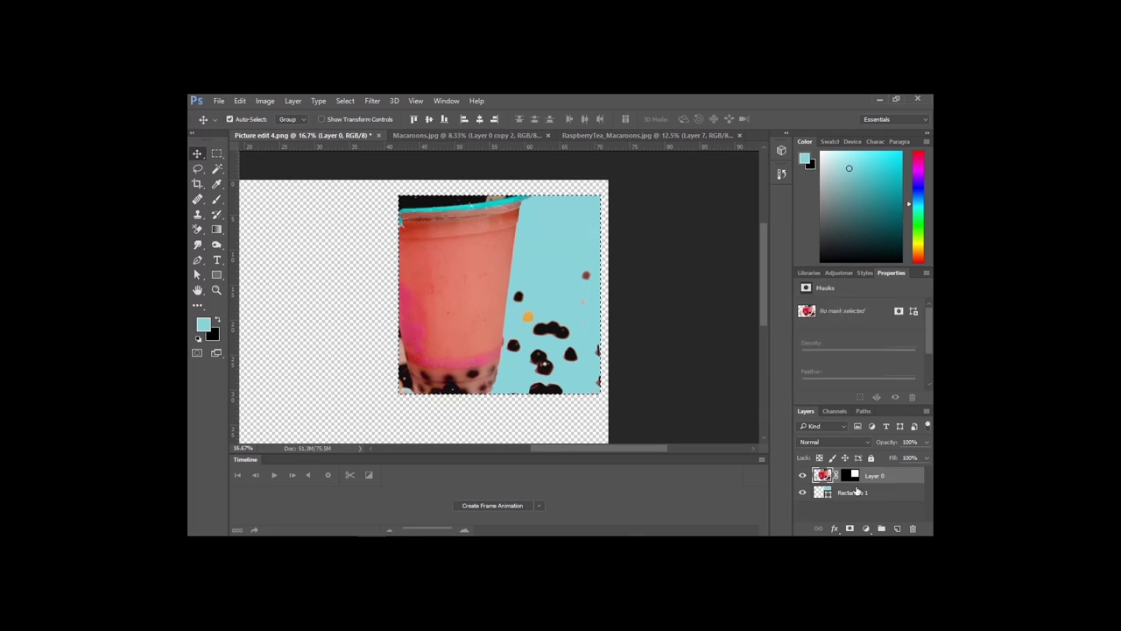
# Flip a pasted copy of the framed cup horizontally and place it beside the original cup
pyautogui.click(239, 101)
pyautogui.moveTo(289, 323)
pyautogui.click(438, 451)
pyautogui.moveTo(595, 324)
pyautogui.mouseDown()
pyautogui.moveTo(599, 334)
pyautogui.moveTo(621, 325)
pyautogui.mouseUp()
# Erase the mirrored copy's stray pearls where they overlap the original cup with a 150 px Eraser
pyautogui.click(197, 229)
pyautogui.press(']')
pyautogui.press(']')
pyautogui.press(']')
pyautogui.press(']')
pyautogui.press(']')
pyautogui.press(']')
pyautogui.press(']')
pyautogui.press(']')
pyautogui.press(']')
pyautogui.press(']')
pyautogui.press(']')
pyautogui.moveTo(494, 296); pyautogui.dragTo(494, 334)
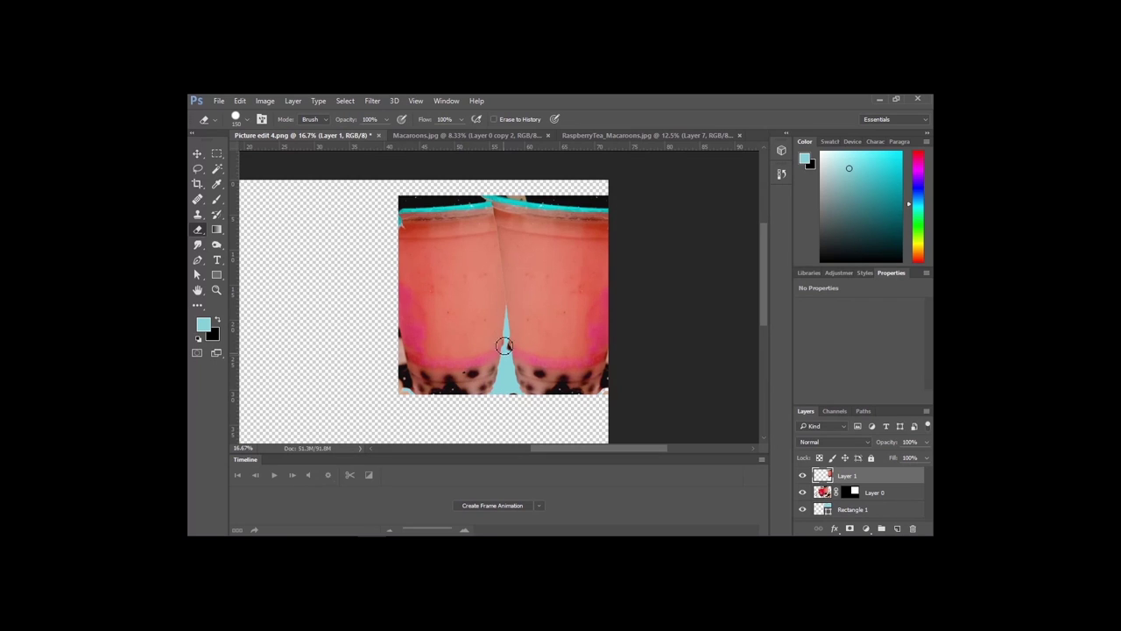
# Merge the mirrored copy with the original cup layer and try automatic tone and colour corrections on it
pyautogui.keyDown('shift'); pyautogui.click(846, 492); pyautogui.keyUp('shift')
pyautogui.hotkey('ctrl', 'e')
pyautogui.click(264, 100)
pyautogui.click(277, 146)
pyautogui.click(264, 101)
pyautogui.click(285, 169)
pyautogui.hotkey('ctrl', 'z')
# Adjust the merged cup layer with Levels, setting the midtones to 0.95 and fine-tuning the white and black points
pyautogui.click(295, 102)
pyautogui.moveTo(265, 101)
pyautogui.moveTo(290, 121)
pyautogui.click(438, 142)
pyautogui.moveTo(731, 364); pyautogui.dragTo(735, 363)
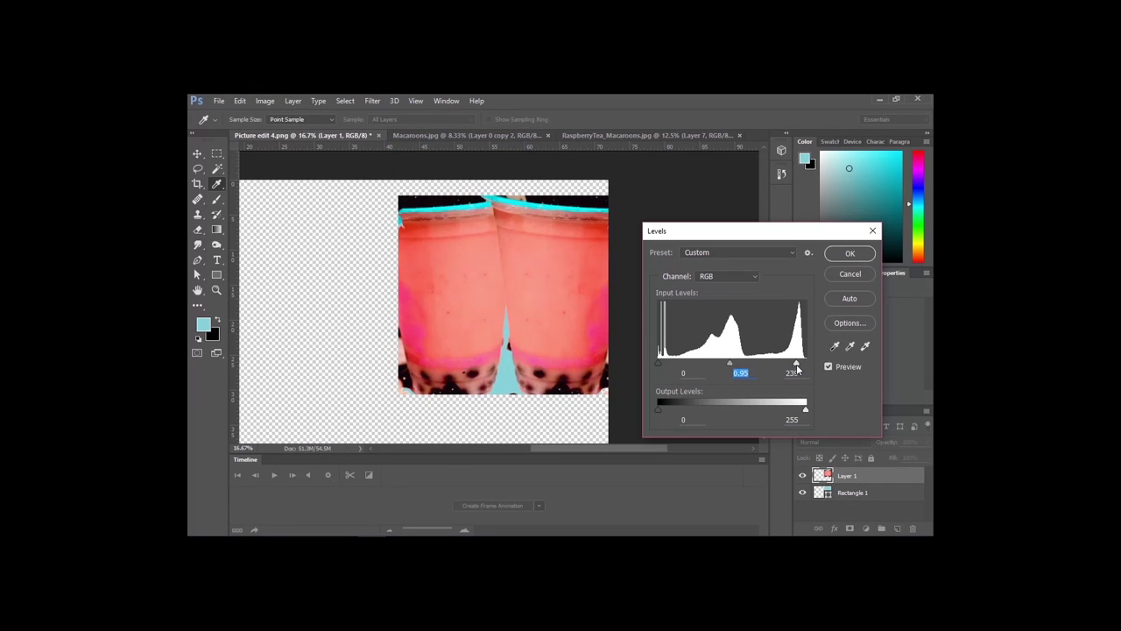
pyautogui.click(803, 363)
pyautogui.click(660, 363)
pyautogui.press('Return')
pyautogui.press('v')
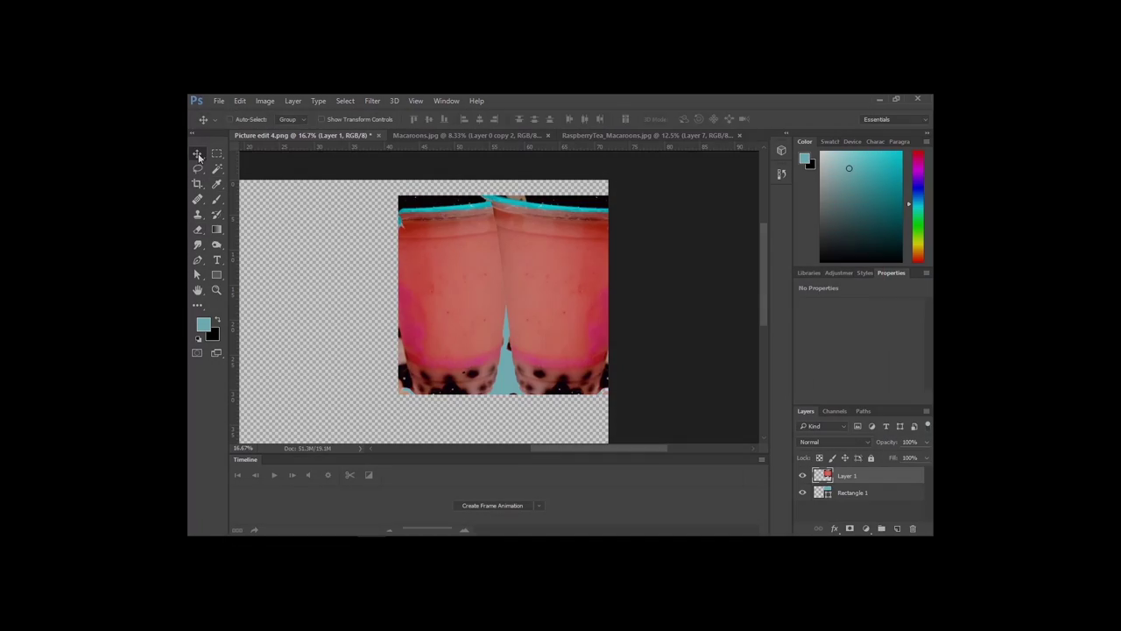
pyautogui.click(829, 492)
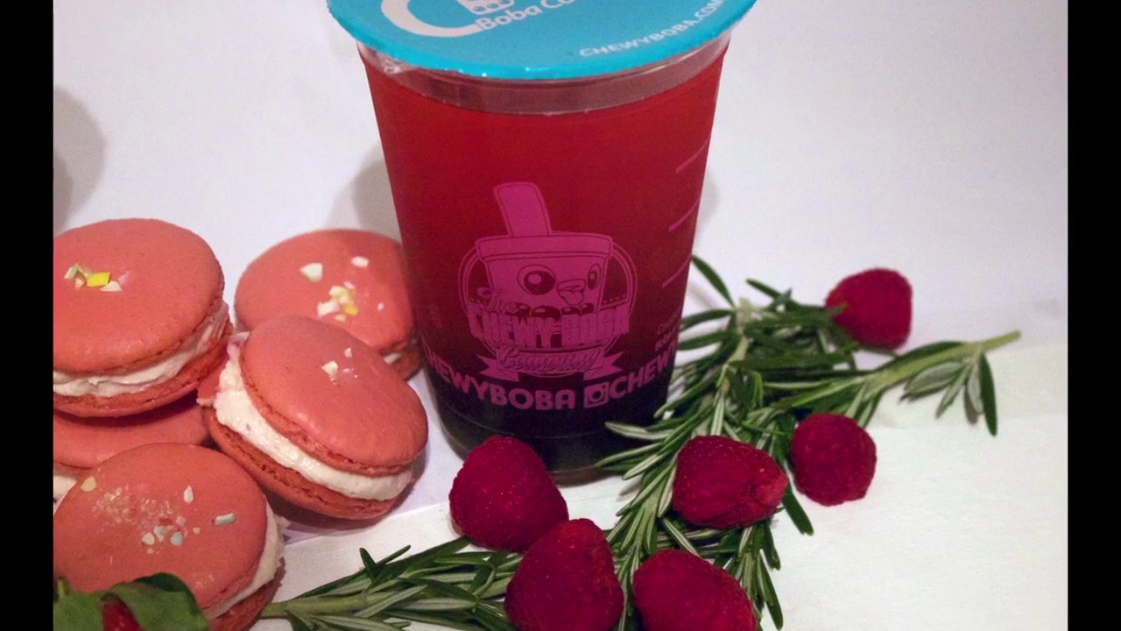